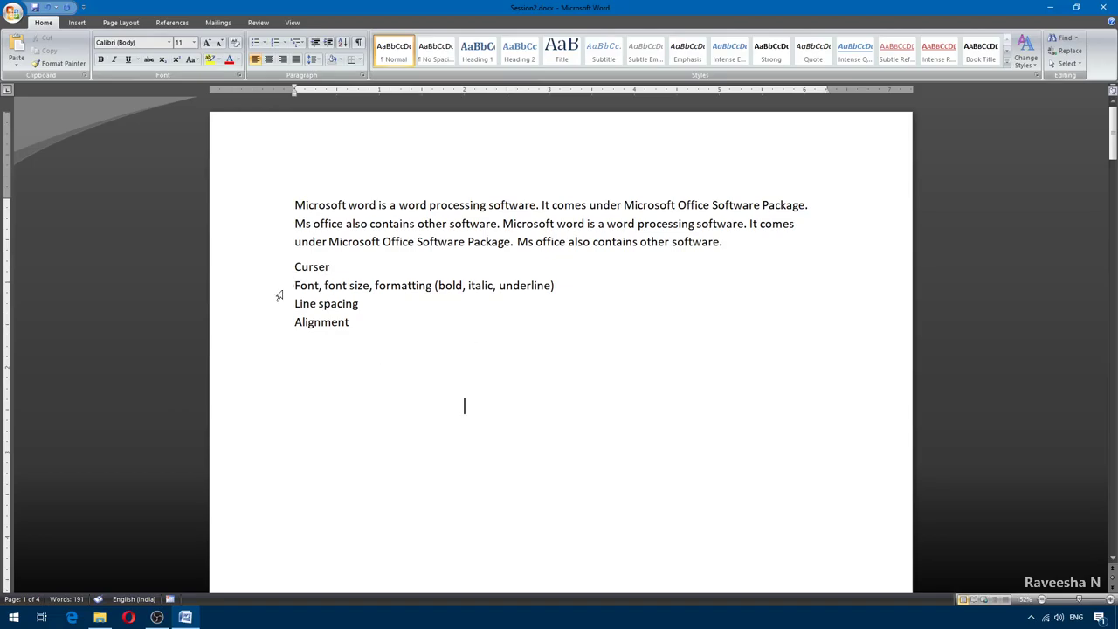
# Select the words 'font size' in the list, then move down to page 2.
pyautogui.moveTo(295, 285); pyautogui.dragTo(408, 285)
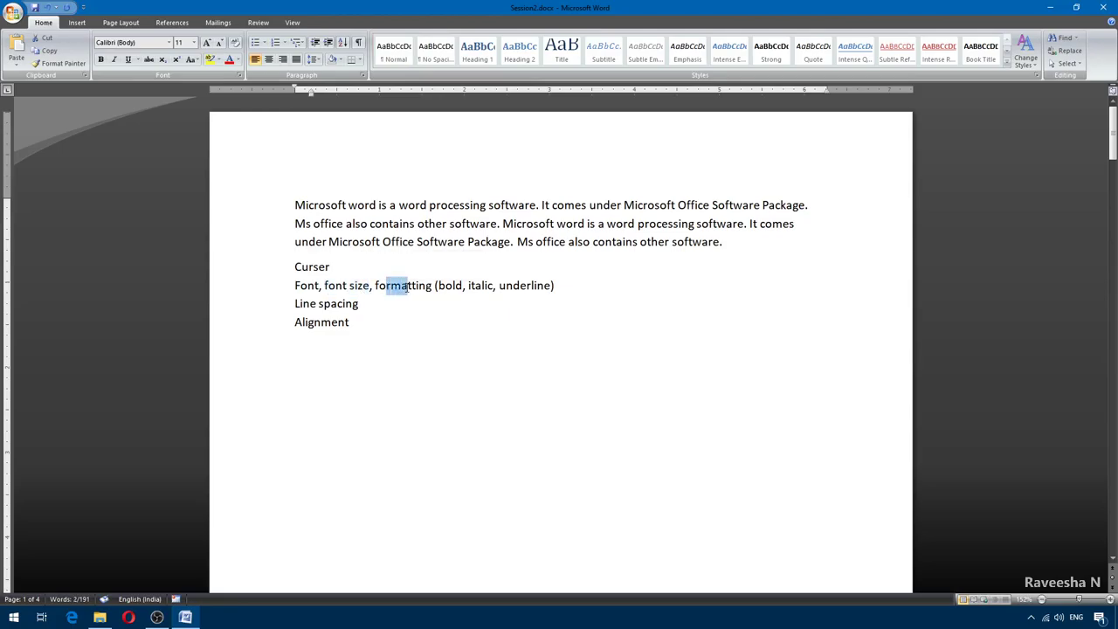
pyautogui.click(437, 286)
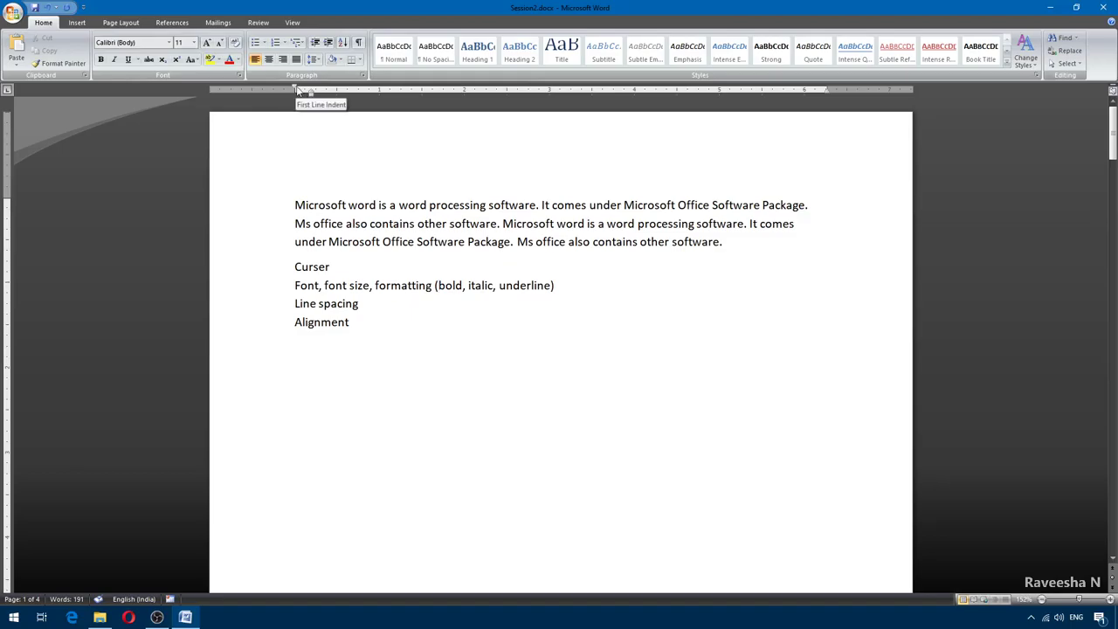
pyautogui.scroll(-20, 515, 308)
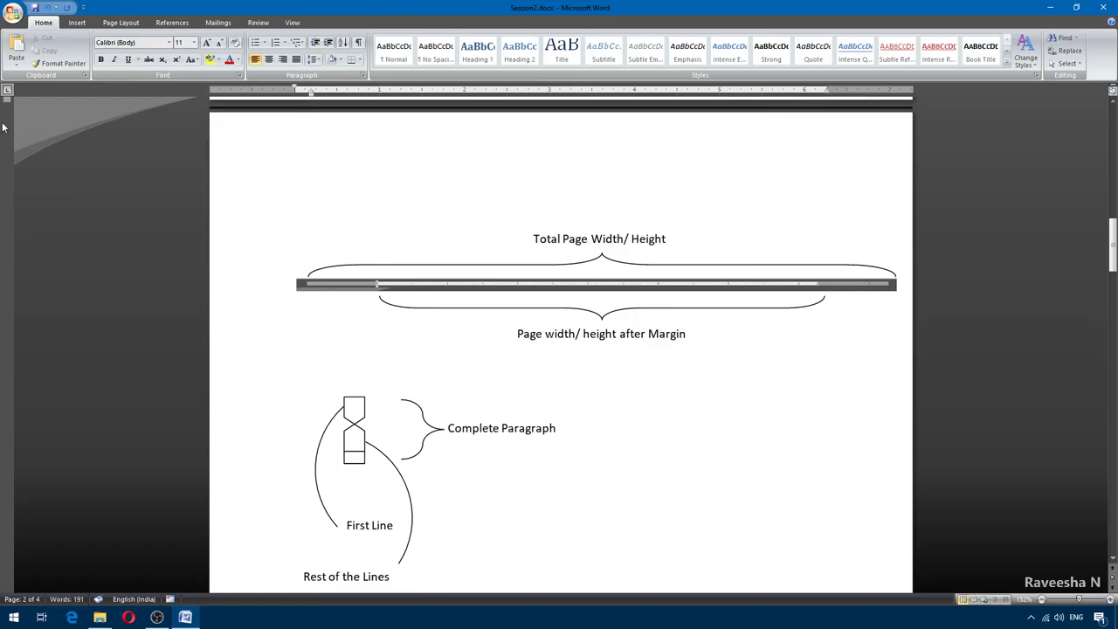
pyautogui.click(300, 282)
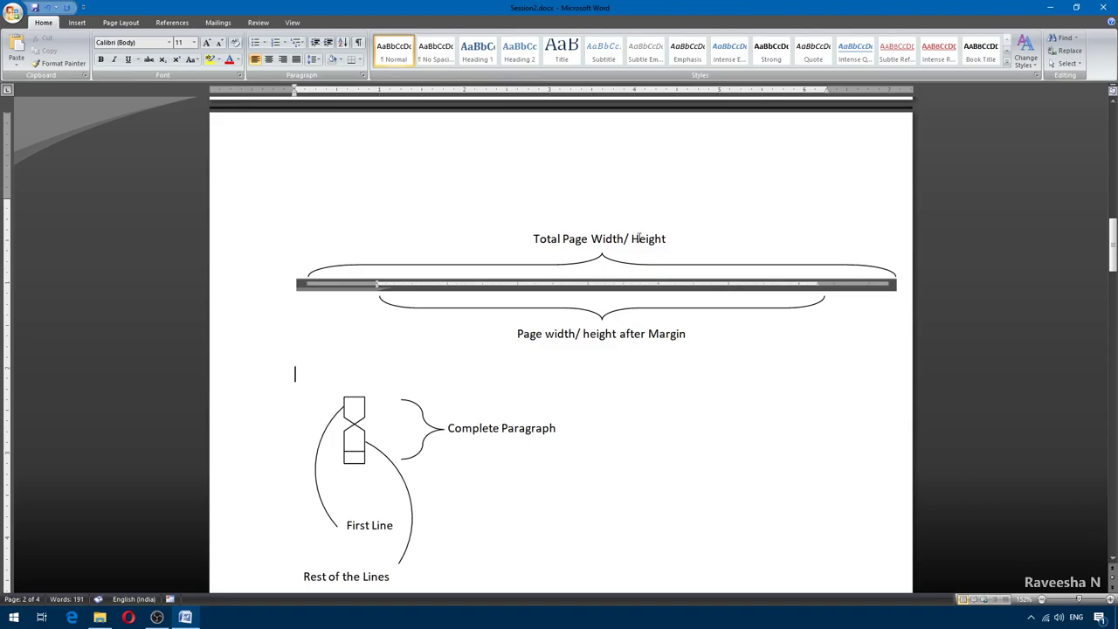
# Select 'Width' in the Total Page Width/Height label, then bring up the paragraph indent diagram.
pyautogui.click(612, 238)
pyautogui.doubleClick(612, 238)
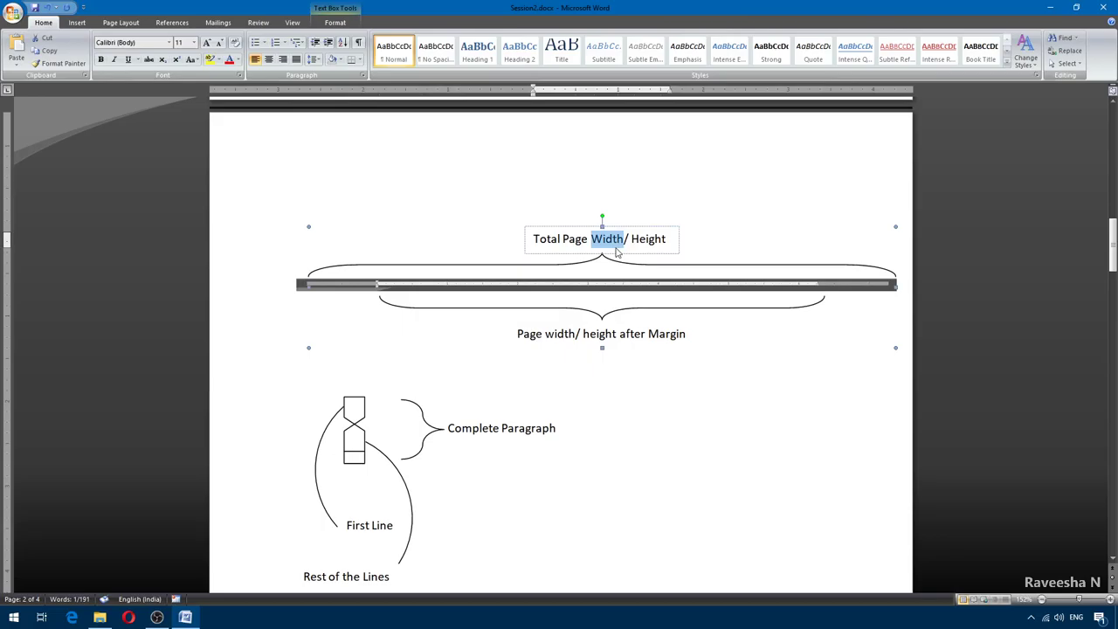
pyautogui.click(677, 381)
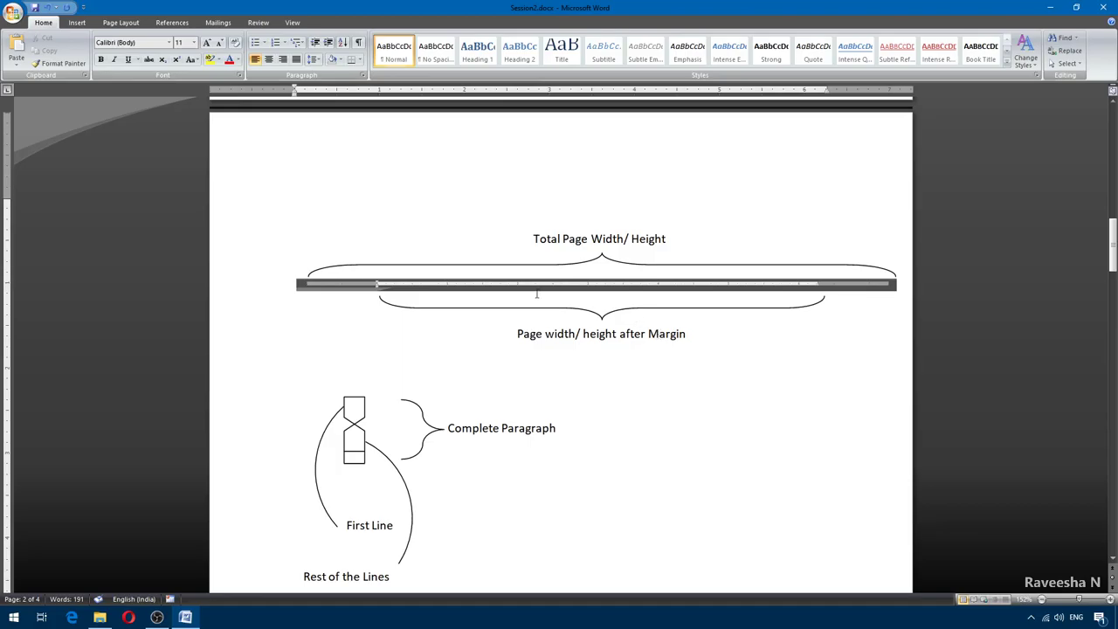
pyautogui.scroll(-3, 304, 187)
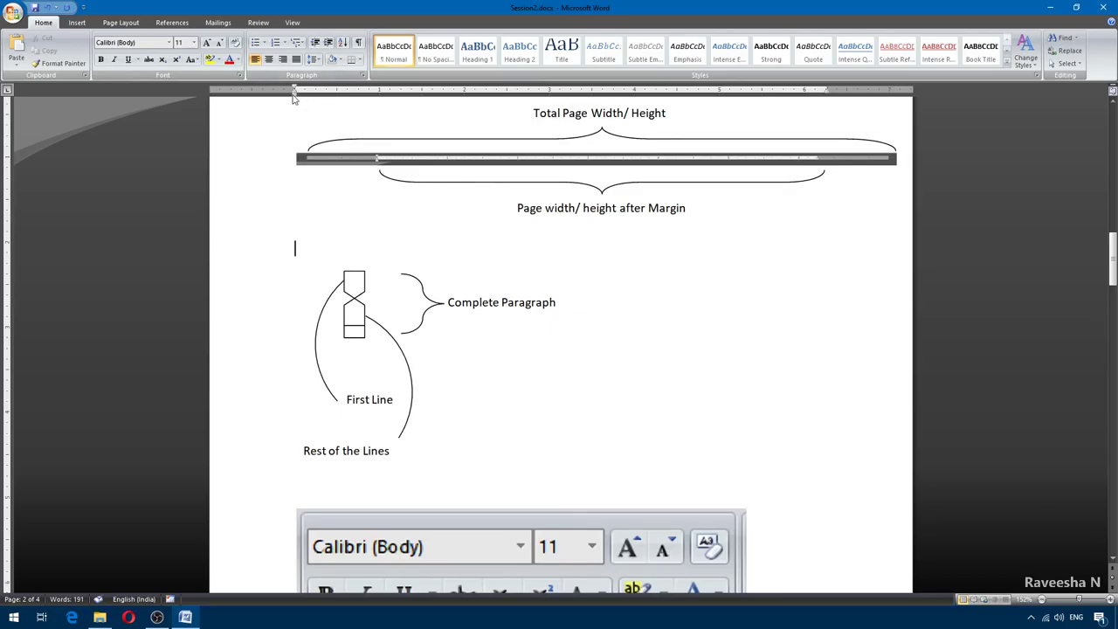
pyautogui.click(355, 309)
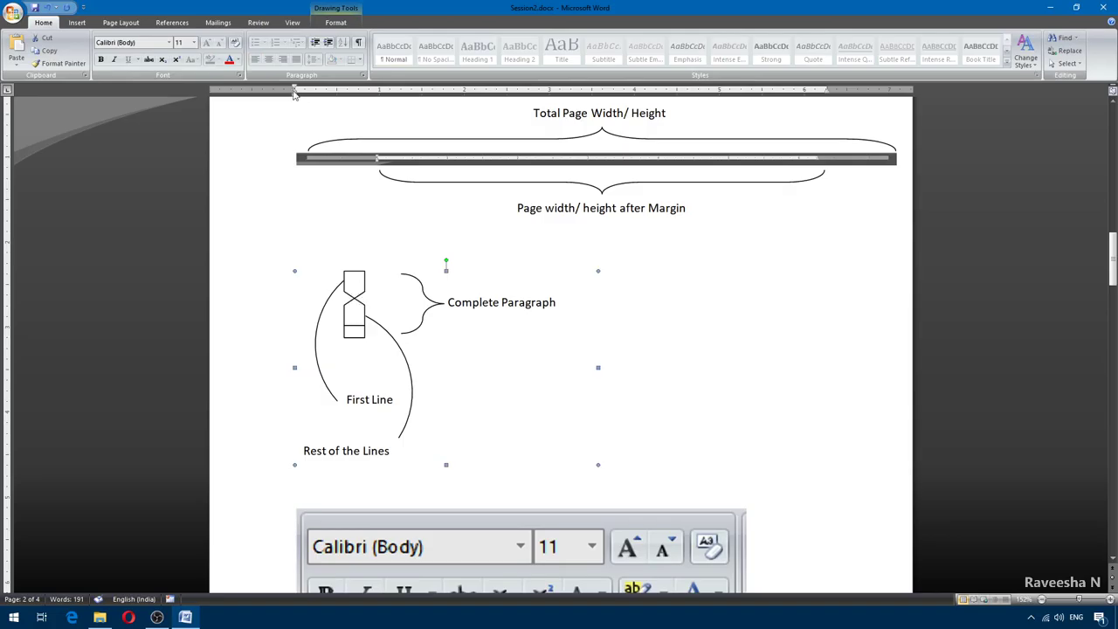
# Select the top and lower hourglass boxes in the indent diagram, then return to the opening paragraph.
pyautogui.moveTo(296, 90); pyautogui.dragTo(304, 89)
pyautogui.moveTo(449, 302); pyautogui.dragTo(461, 302)
pyautogui.click(353, 286)
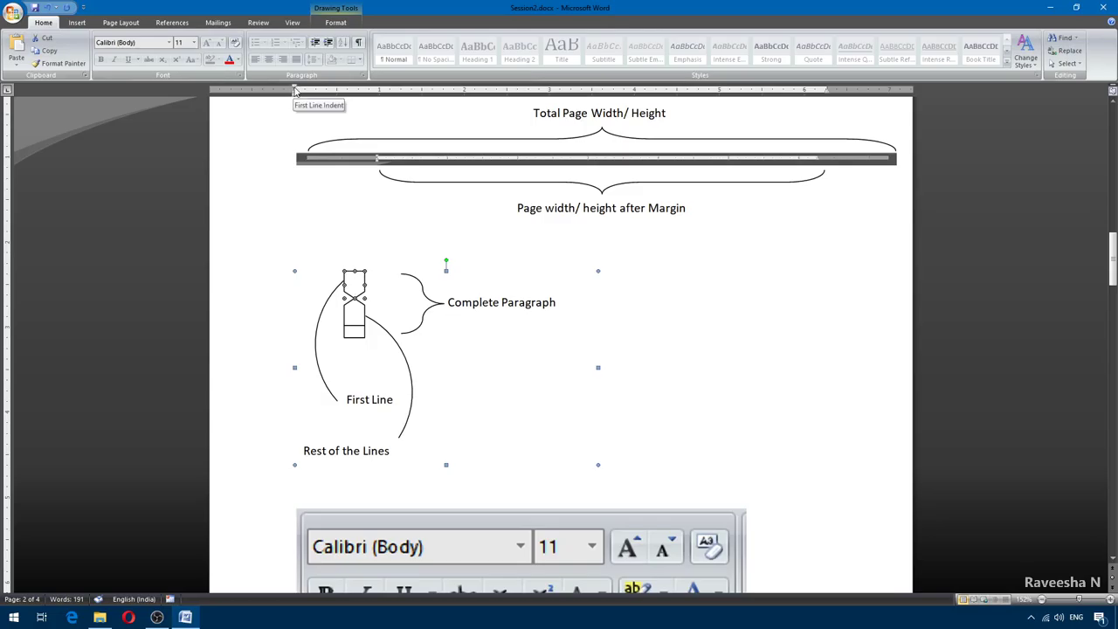
pyautogui.click(358, 322)
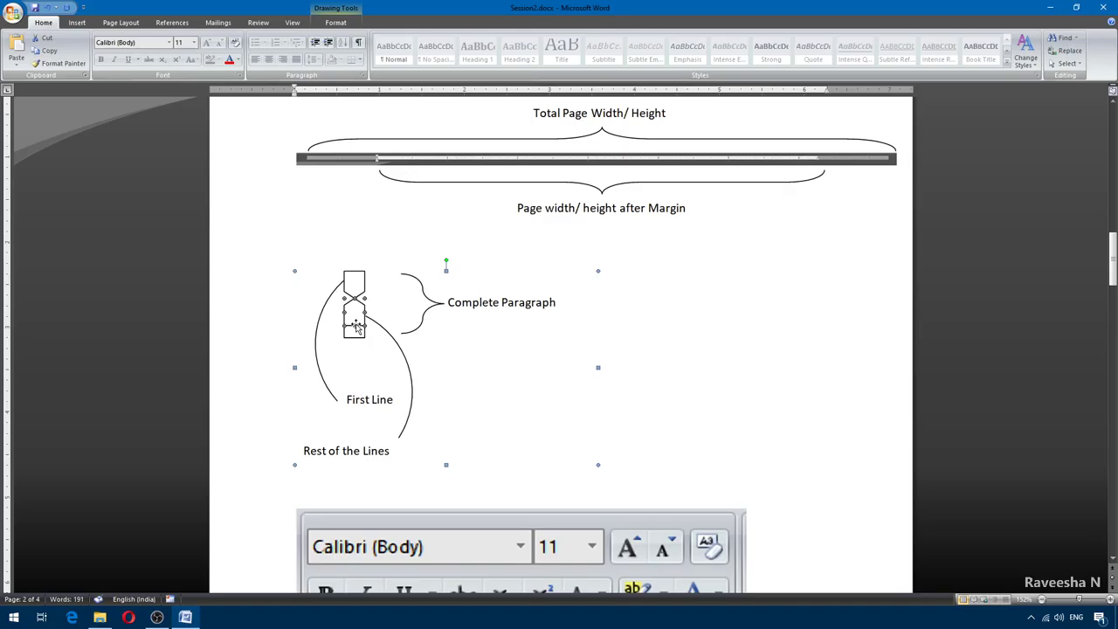
pyautogui.click(235, 299)
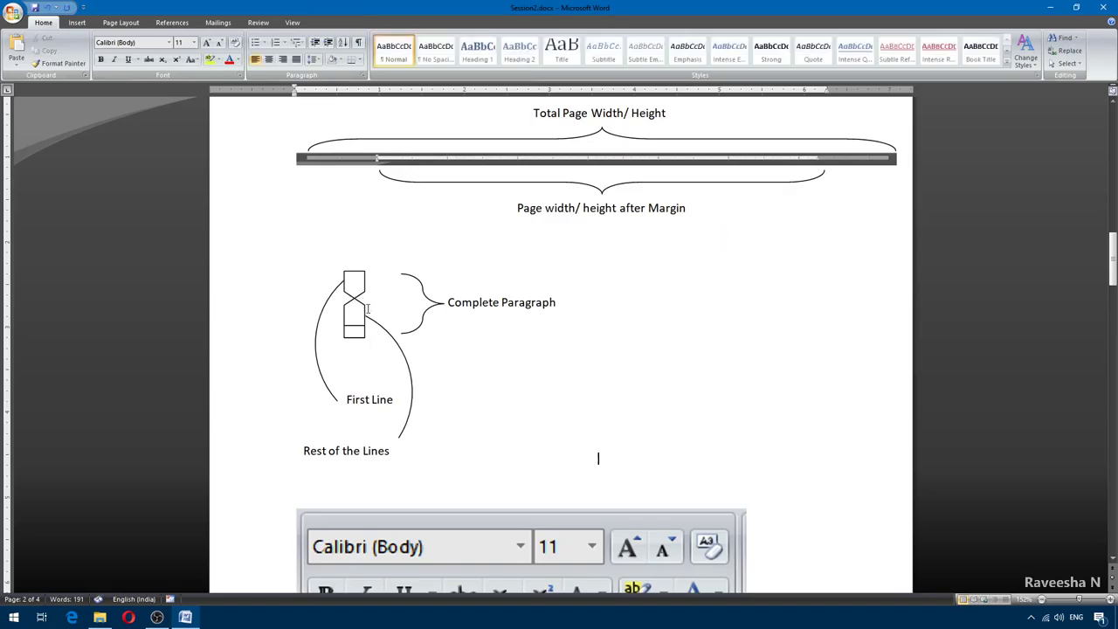
pyautogui.click(355, 290)
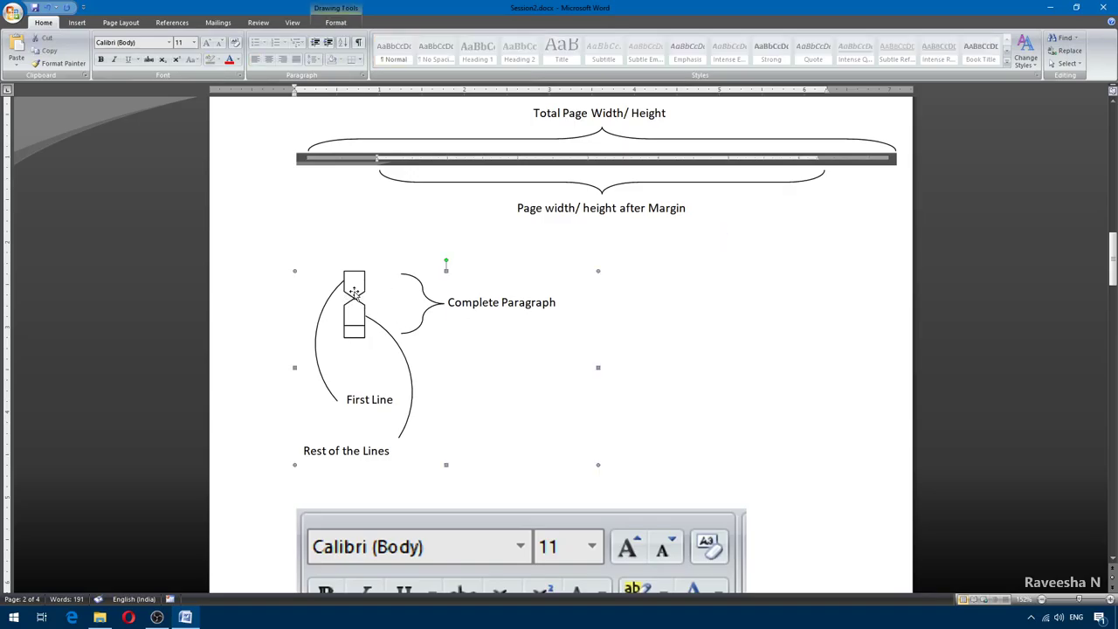
pyautogui.scroll(15, 355, 290)
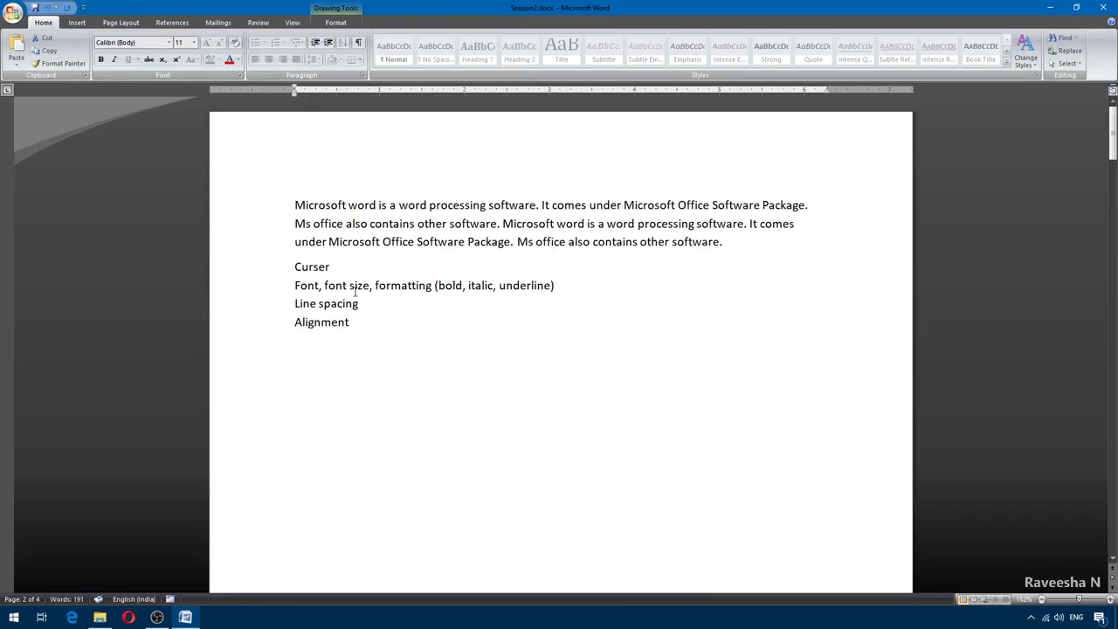
pyautogui.click(297, 209)
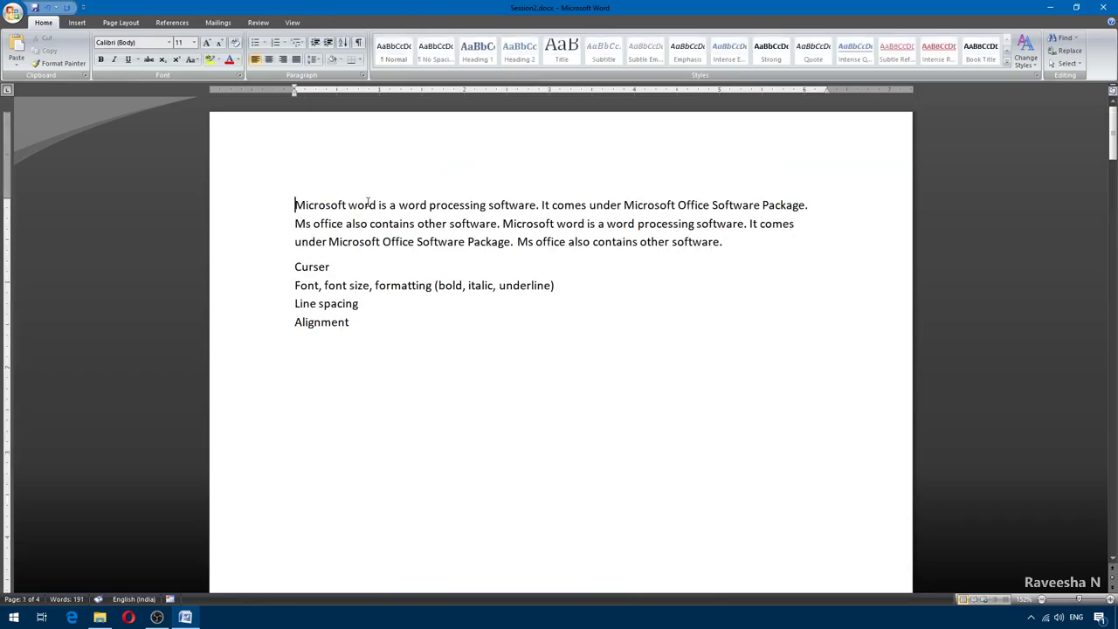
# Indent the first line of the opening paragraph with Tab, checking it with undo and redo.
pyautogui.press('Tab')
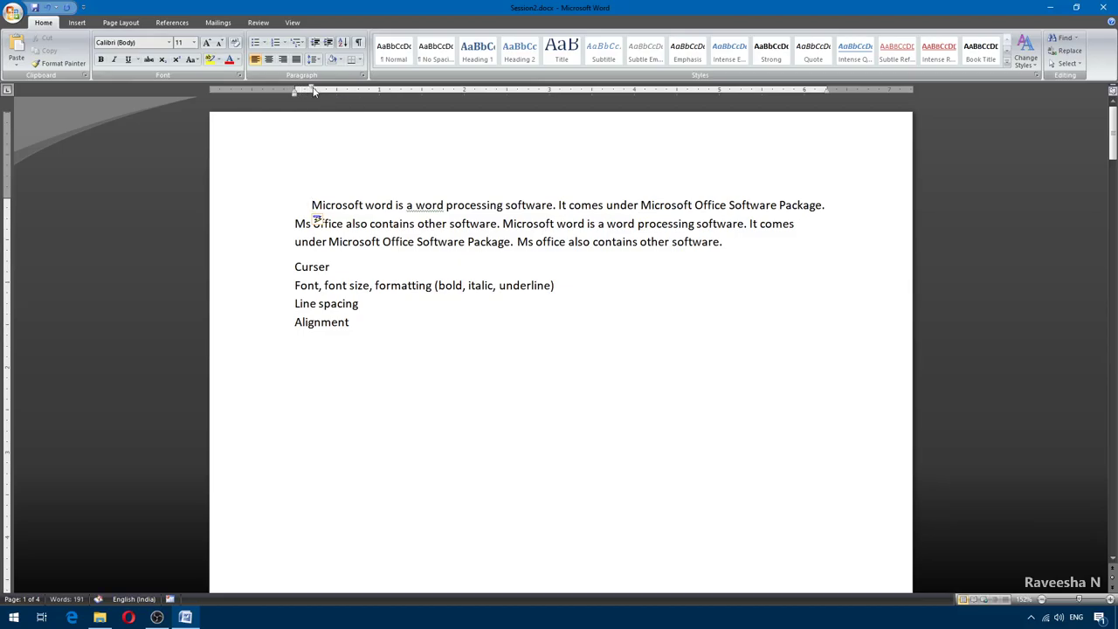
pyautogui.hotkey('ctrl', 'z')
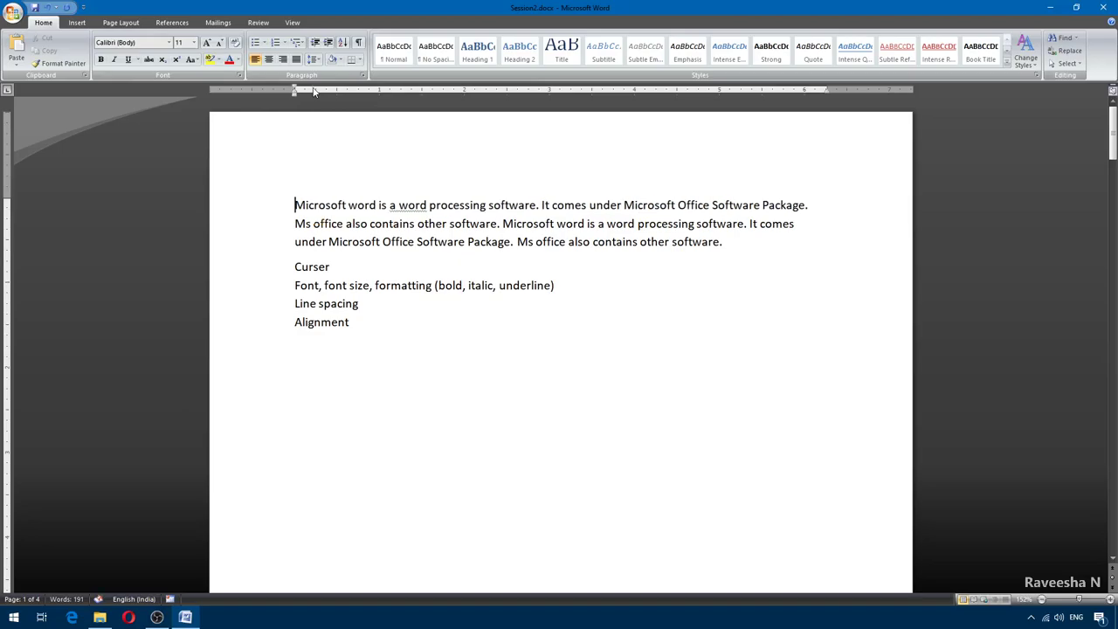
pyautogui.hotkey('ctrl', 'y')
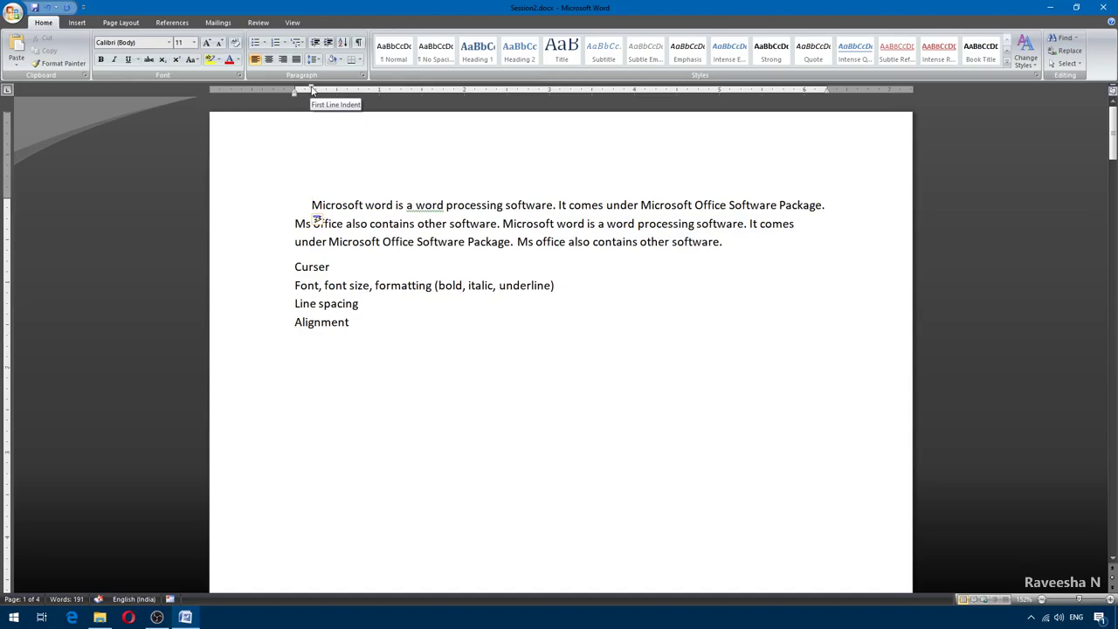
pyautogui.press('Tab')
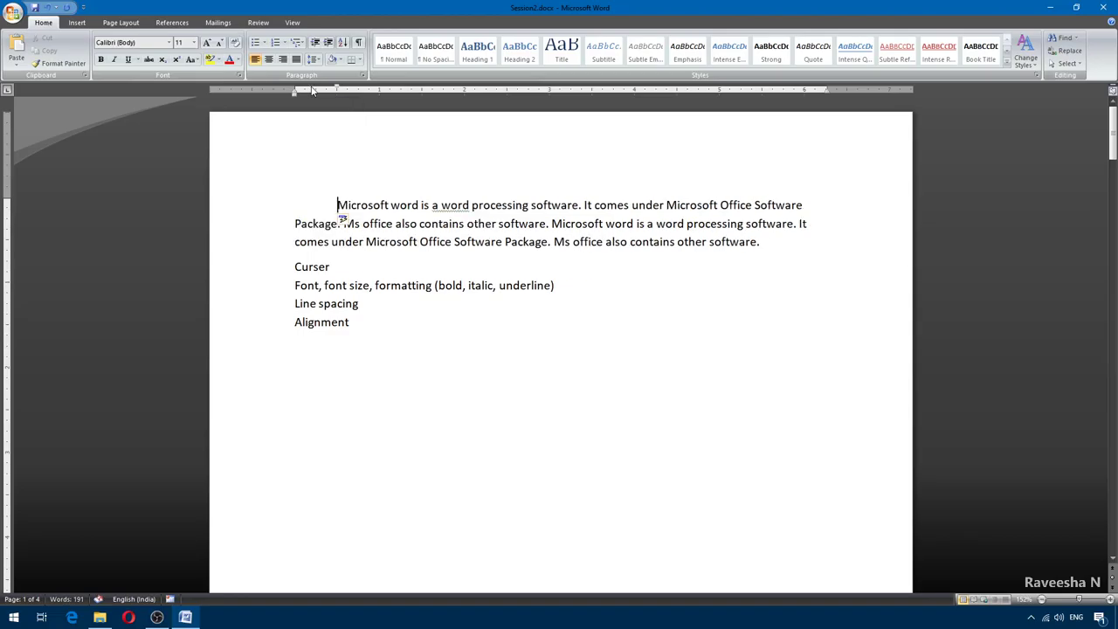
# Remove the extra indent space before 'Microsoft' and re-apply a single Tab first-line indent.
pyautogui.press('BackSpace')
pyautogui.press('BackSpace')
pyautogui.press('BackSpace')
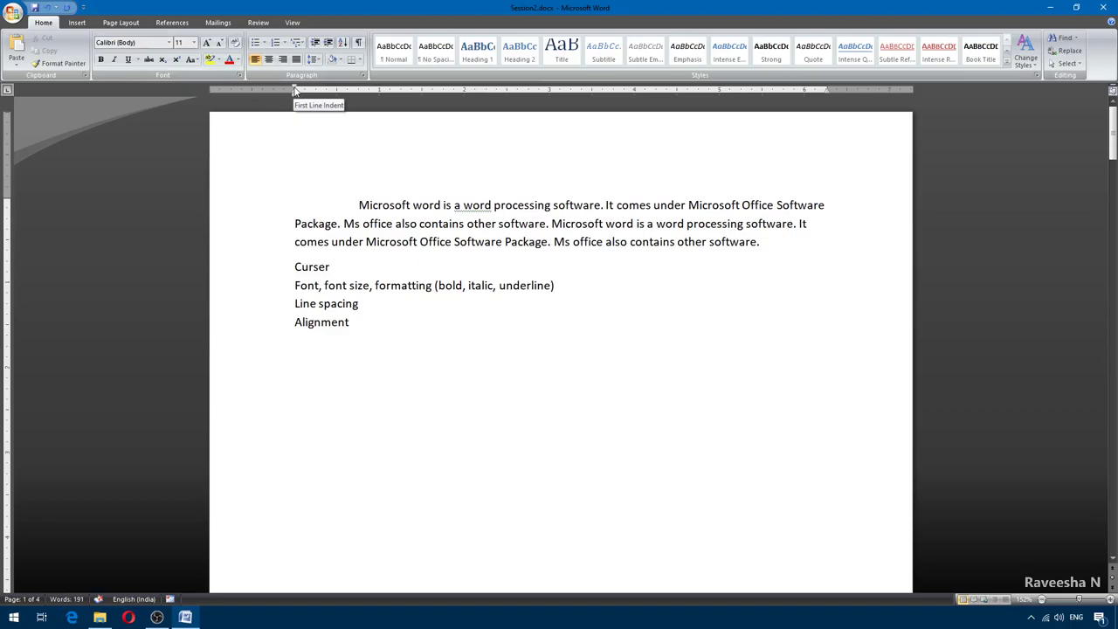
pyautogui.hotkey('shift', 'Left')
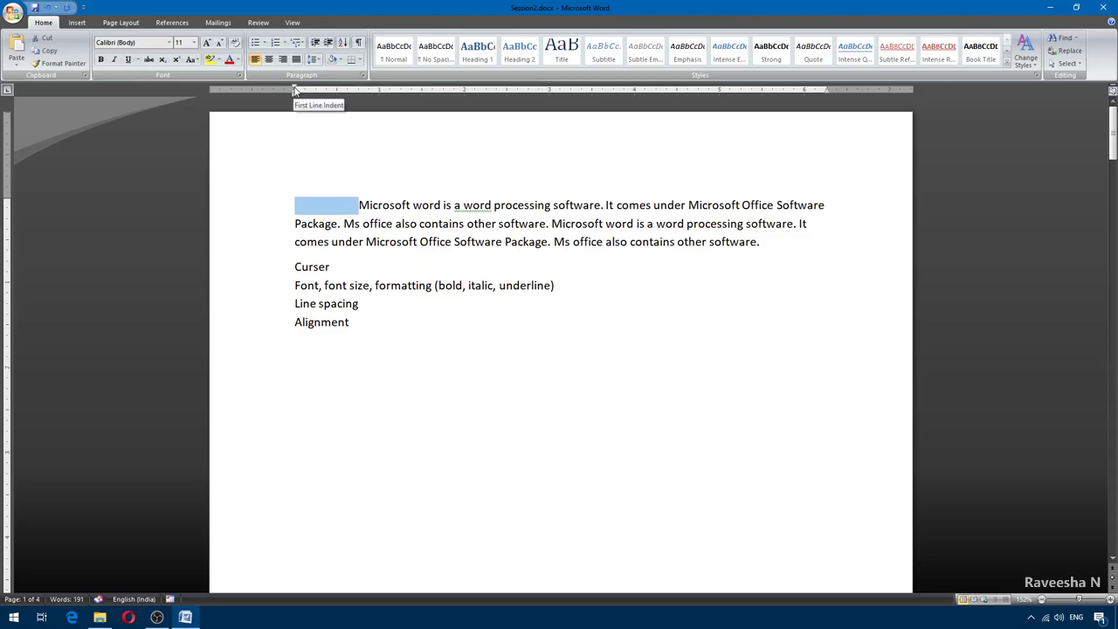
pyautogui.press('Delete')
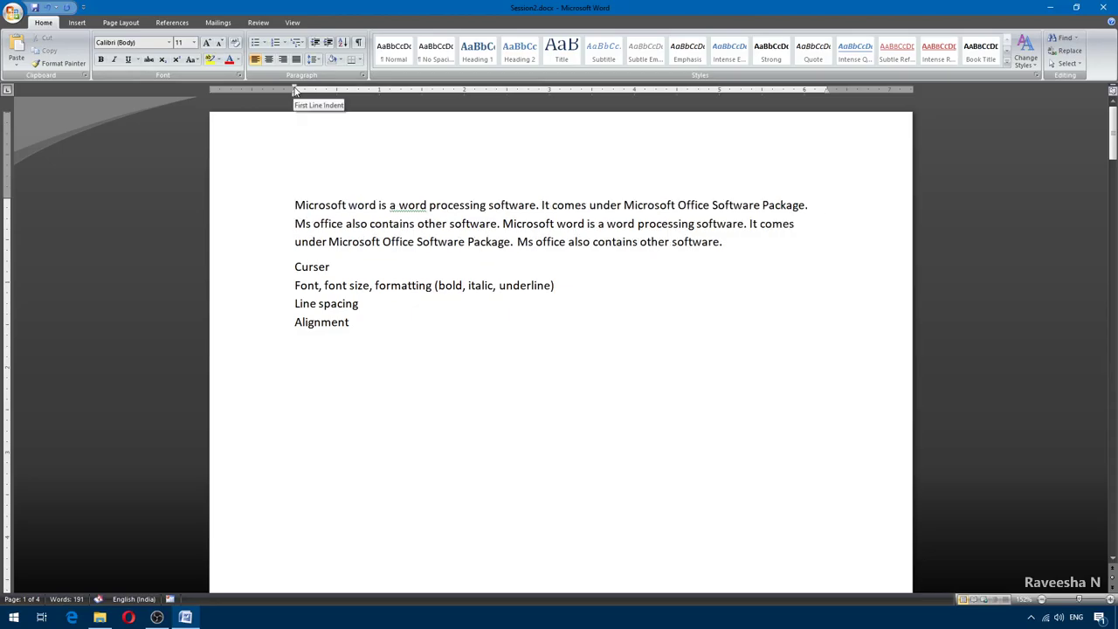
pyautogui.press('Tab')
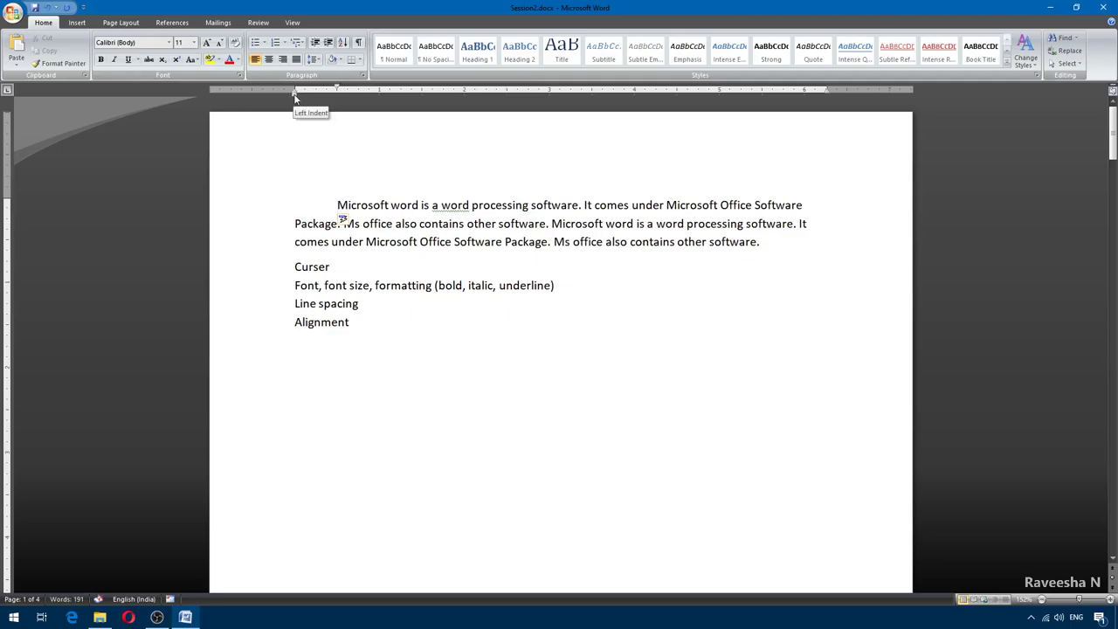
# Select the opening paragraph, drag the Hanging Indent marker, then remove the indents so lines are flush.
pyautogui.moveTo(337, 206); pyautogui.dragTo(765, 246)
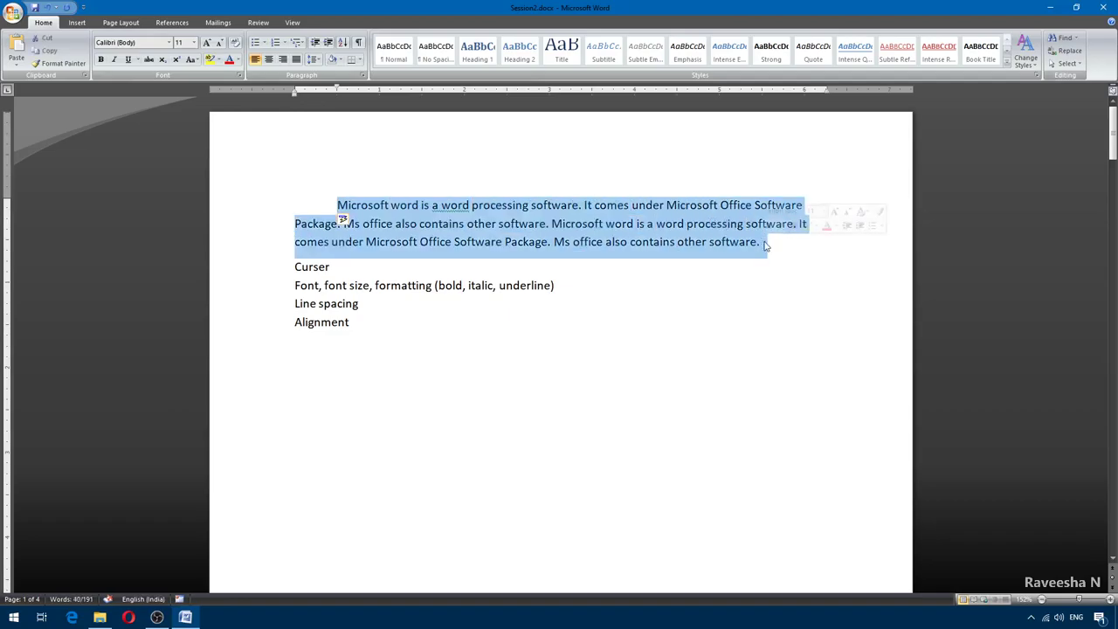
pyautogui.click(381, 207)
pyautogui.press('Home')
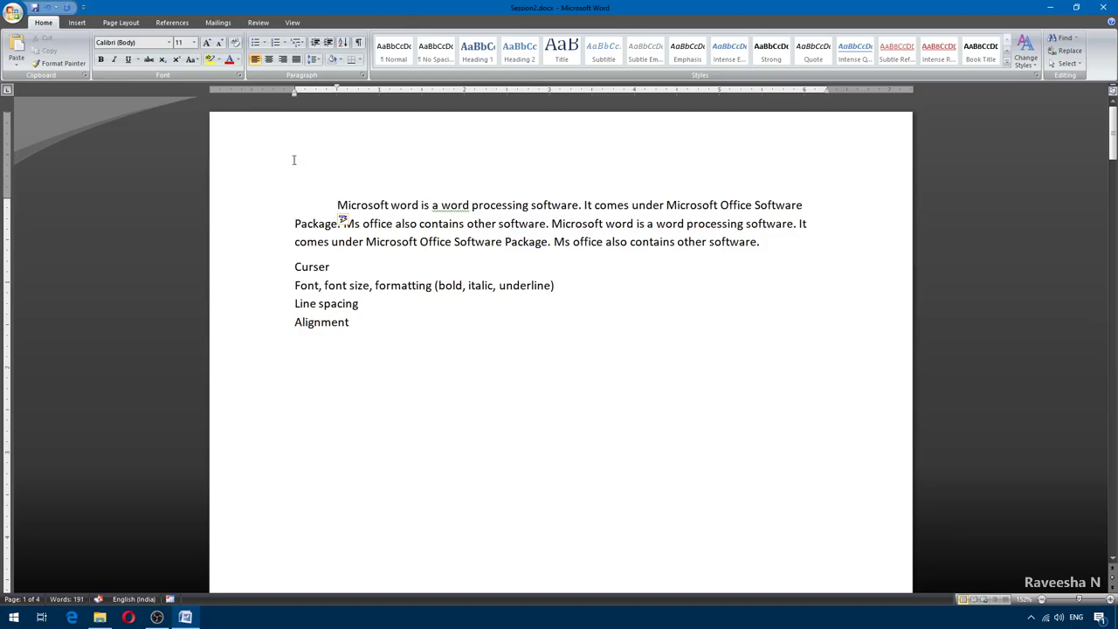
pyautogui.moveTo(338, 205); pyautogui.dragTo(770, 239)
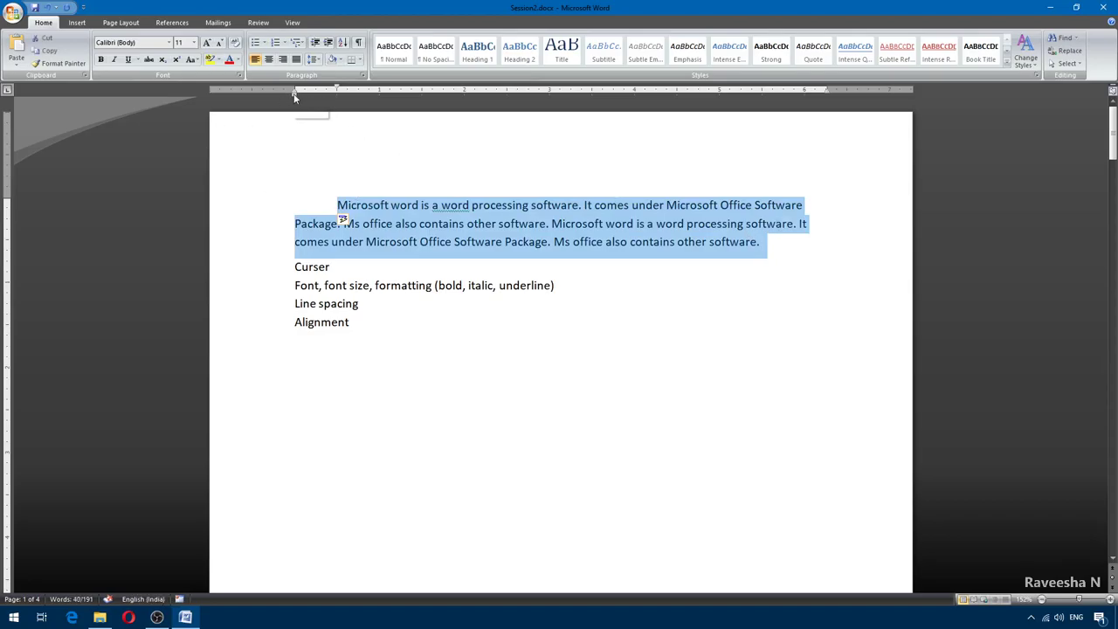
pyautogui.moveTo(760, 242); pyautogui.dragTo(324, 205)
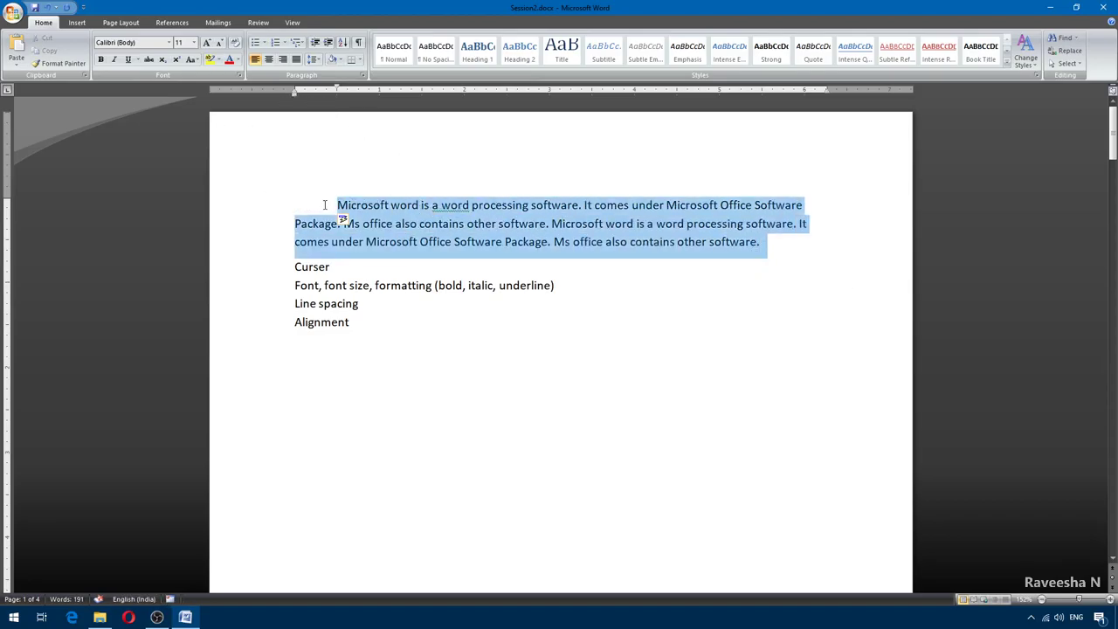
pyautogui.moveTo(295, 95); pyautogui.dragTo(317, 92)
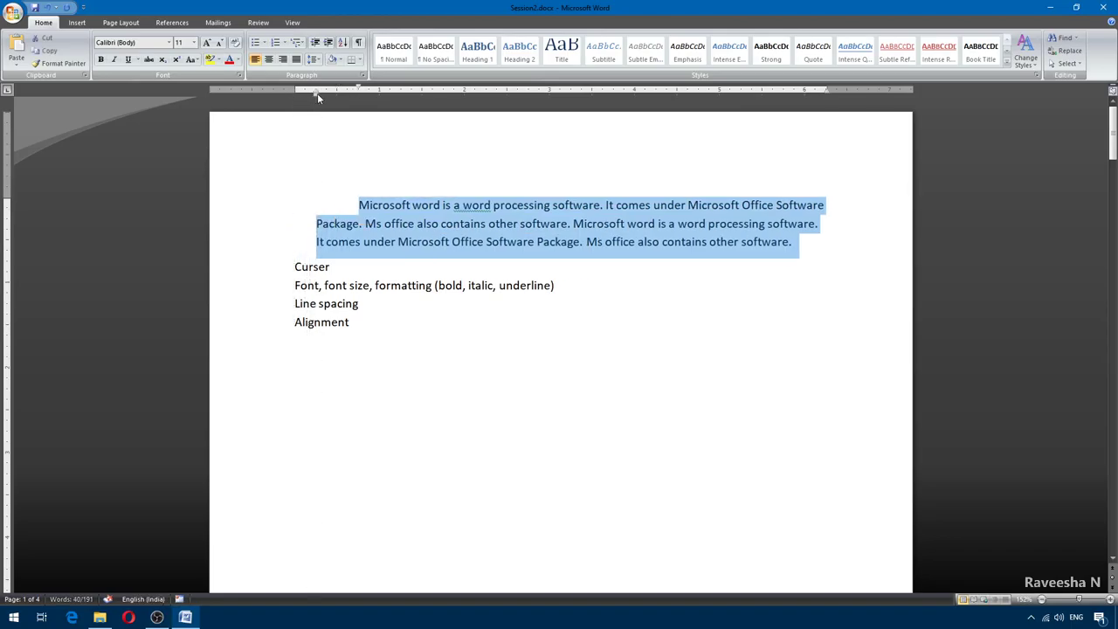
pyautogui.click(333, 226)
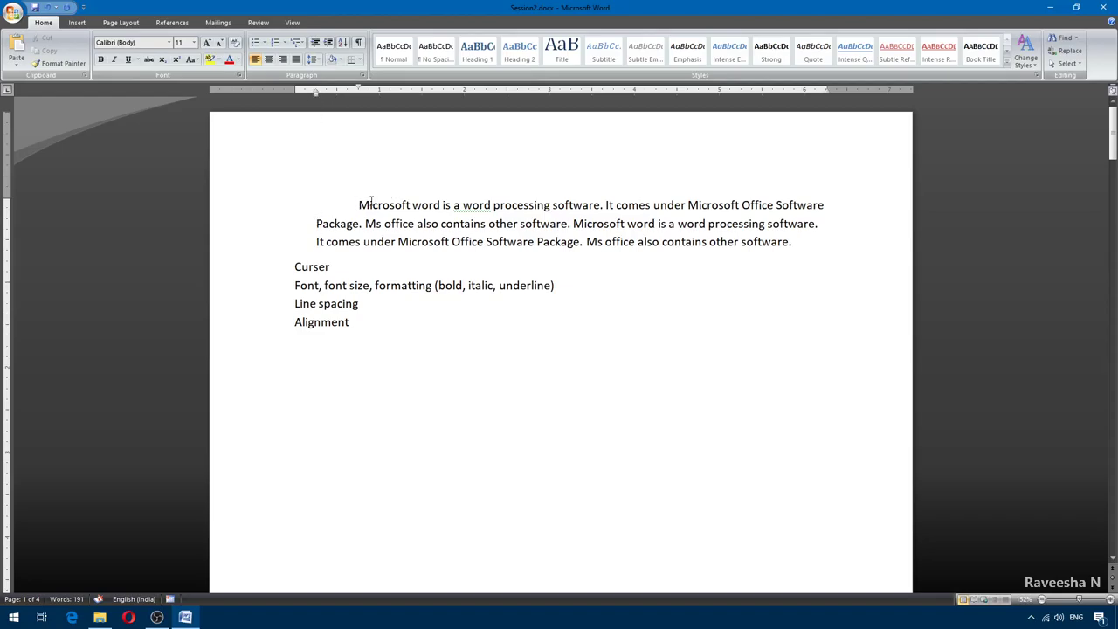
pyautogui.press('BackSpace')
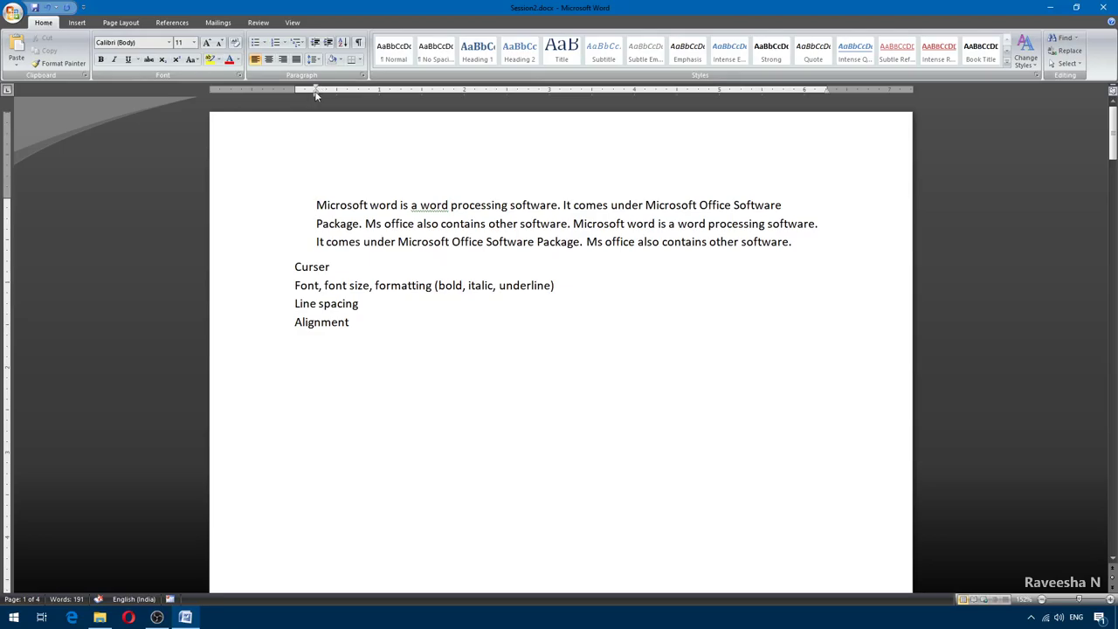
pyautogui.hotkey('ctrl', 'z')
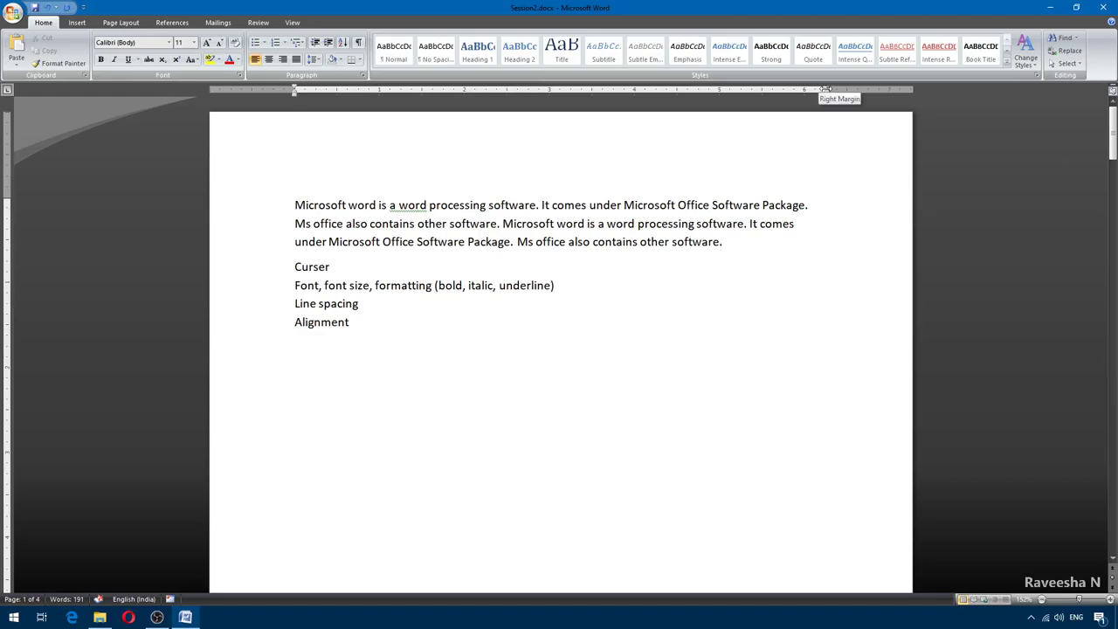
# Move the right and left text edges outward on the ruler so lines run wider.
pyautogui.moveTo(825, 89); pyautogui.dragTo(879, 91)
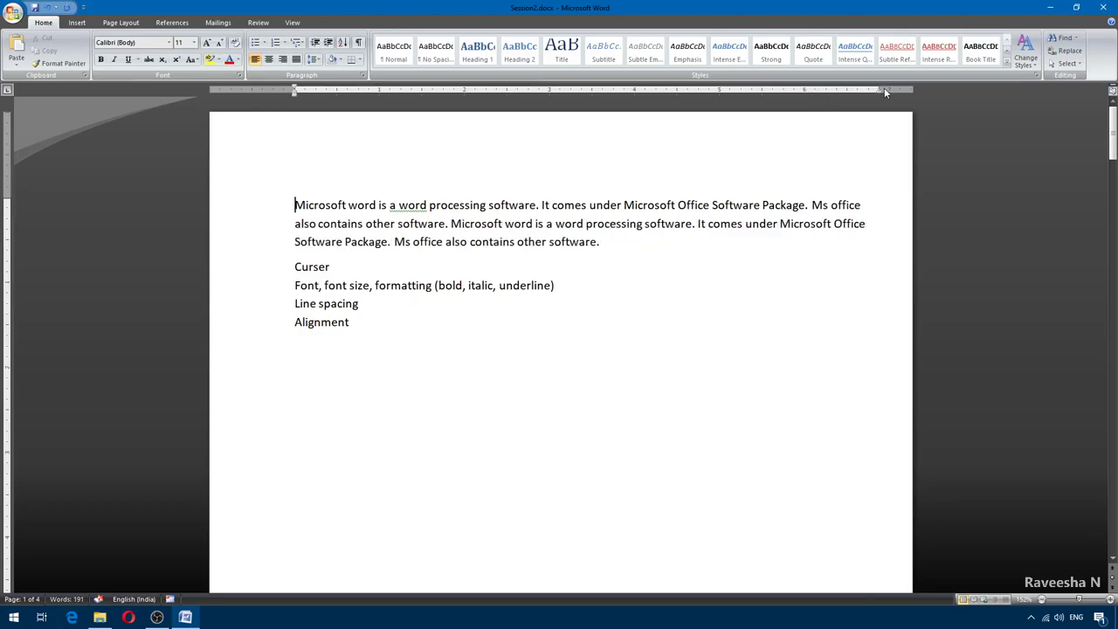
pyautogui.moveTo(884, 90); pyautogui.dragTo(857, 90)
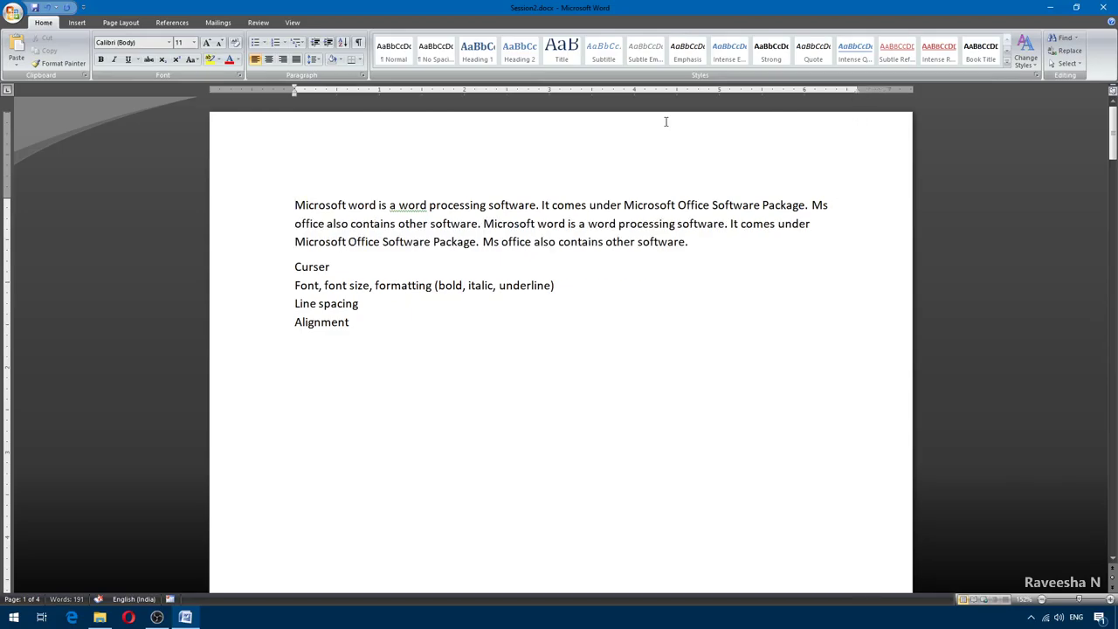
pyautogui.moveTo(294, 94); pyautogui.dragTo(273, 90)
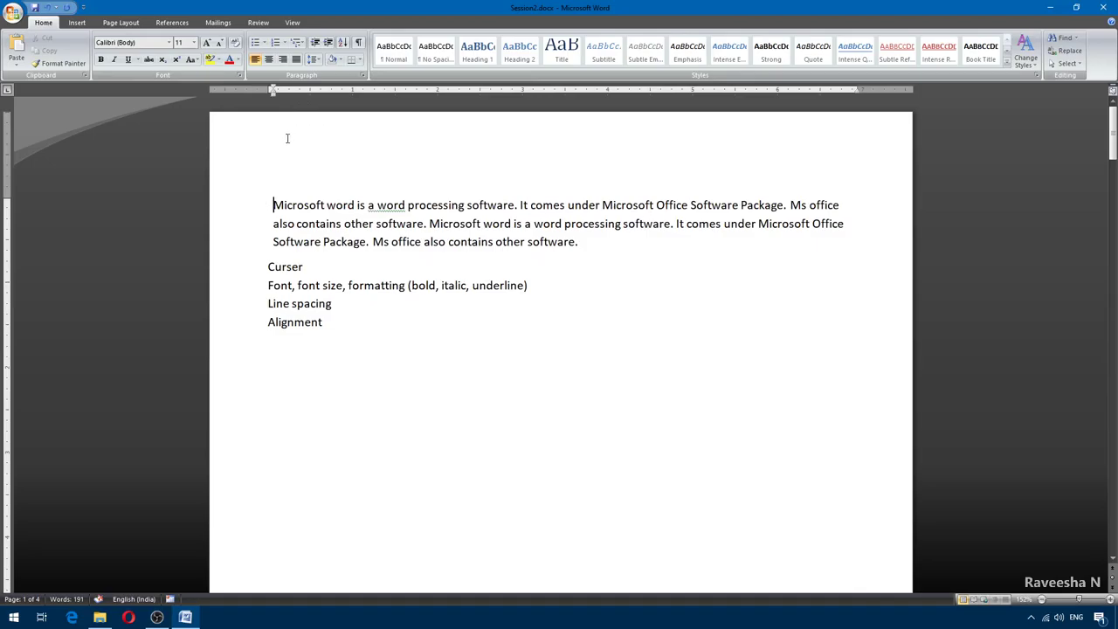
# Inspect the left and right margin values in Page Setup, then close it without changes.
pyautogui.click(127, 25)
pyautogui.click(254, 75)
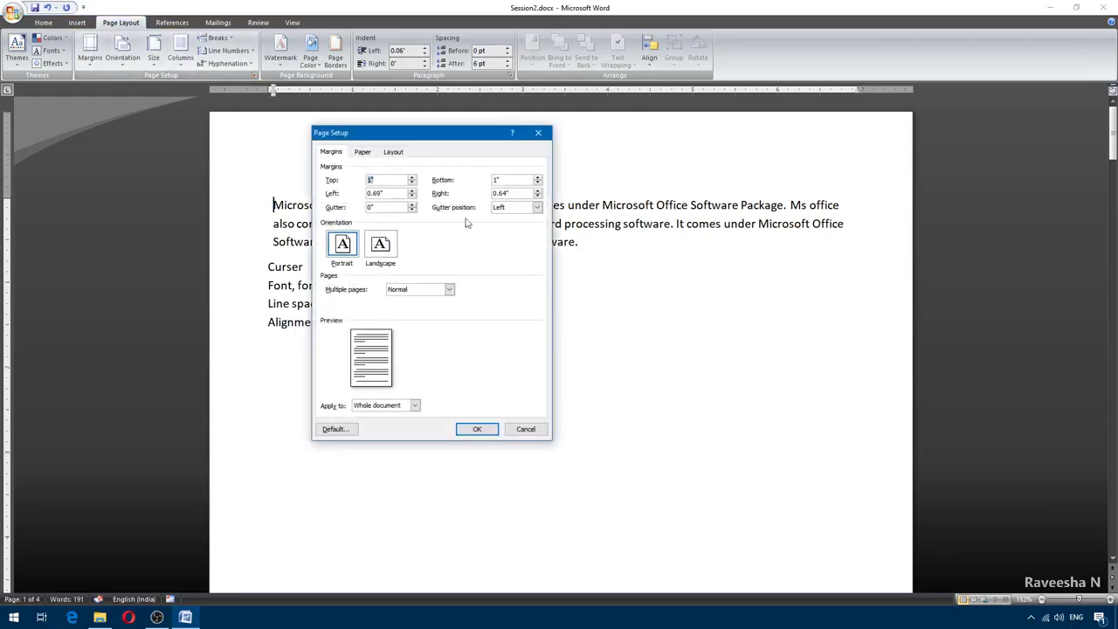
pyautogui.moveTo(381, 132); pyautogui.dragTo(460, 129)
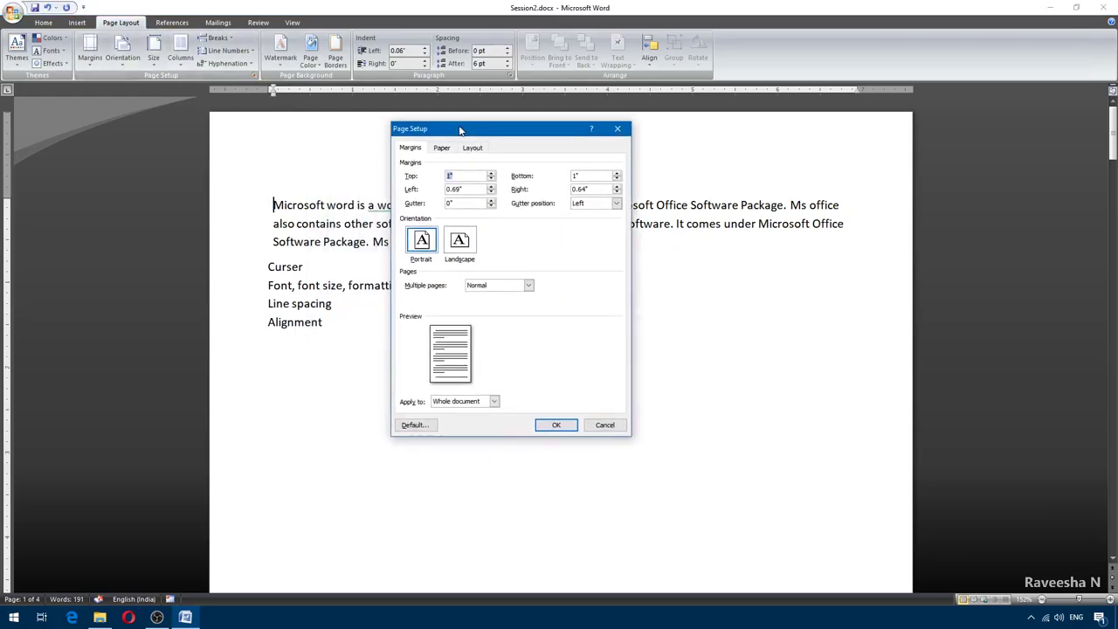
pyautogui.click(468, 187)
pyautogui.click(591, 189)
pyautogui.moveTo(472, 188); pyautogui.dragTo(435, 189)
pyautogui.moveTo(604, 189); pyautogui.dragTo(570, 189)
pyautogui.click(617, 129)
# Change the left margin from 0.69" to 1" and the right margin to 1".
pyautogui.click(254, 75)
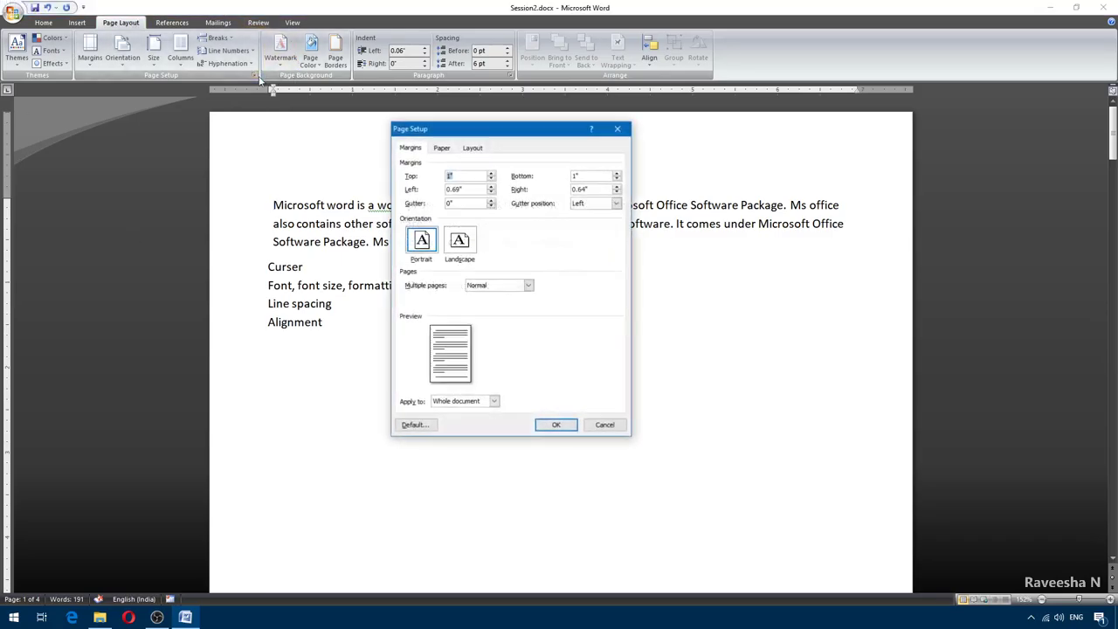
pyautogui.moveTo(466, 190); pyautogui.dragTo(401, 183)
pyautogui.write('1')
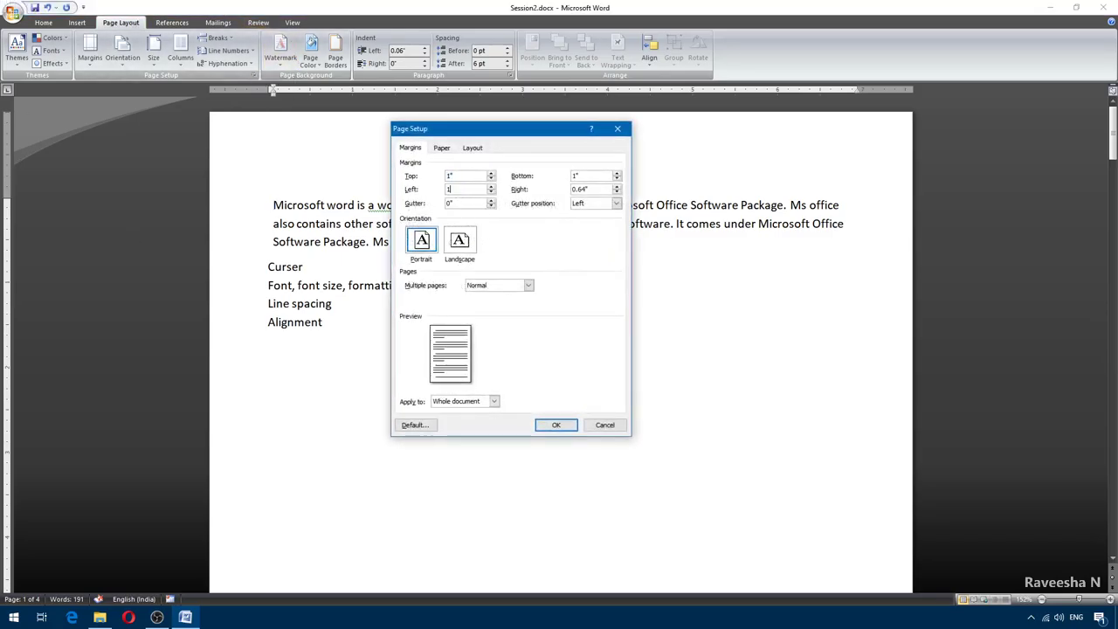
pyautogui.press('Tab')
pyautogui.write('1')
pyautogui.click(556, 425)
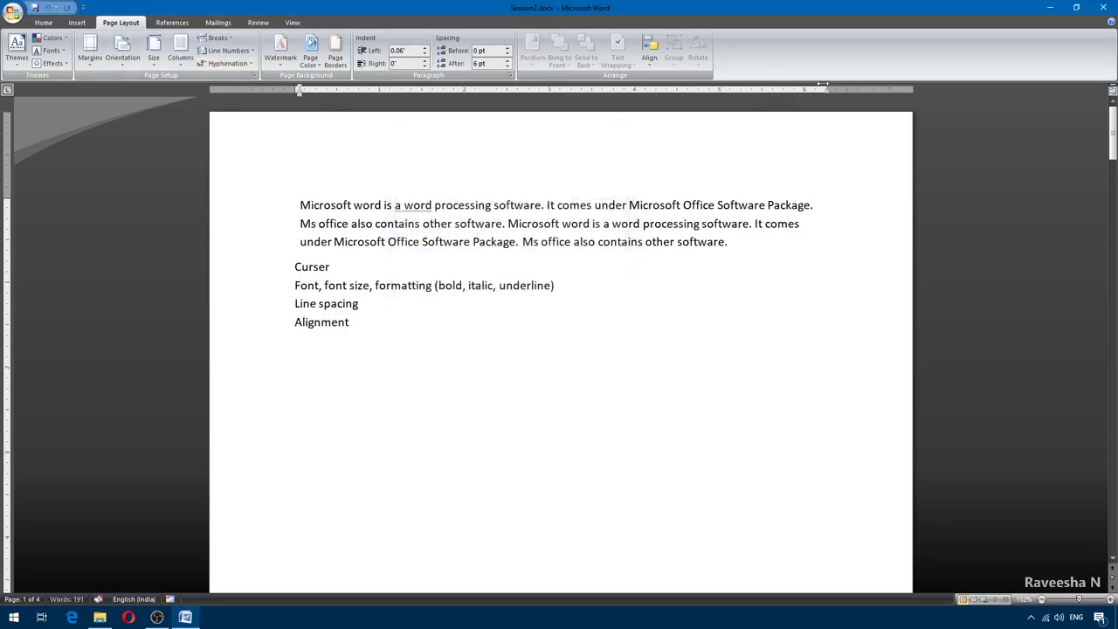
# Align the paragraph's left indent with the margin and give its first line a half-inch indent.
pyautogui.moveTo(300, 94); pyautogui.dragTo(295, 92)
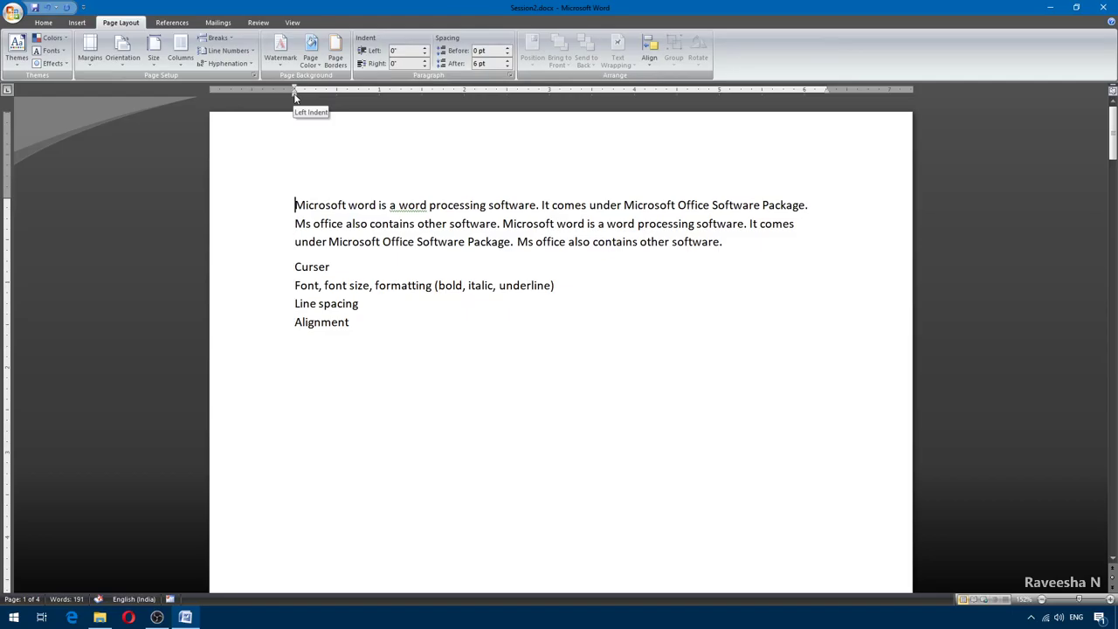
pyautogui.press('Tab')
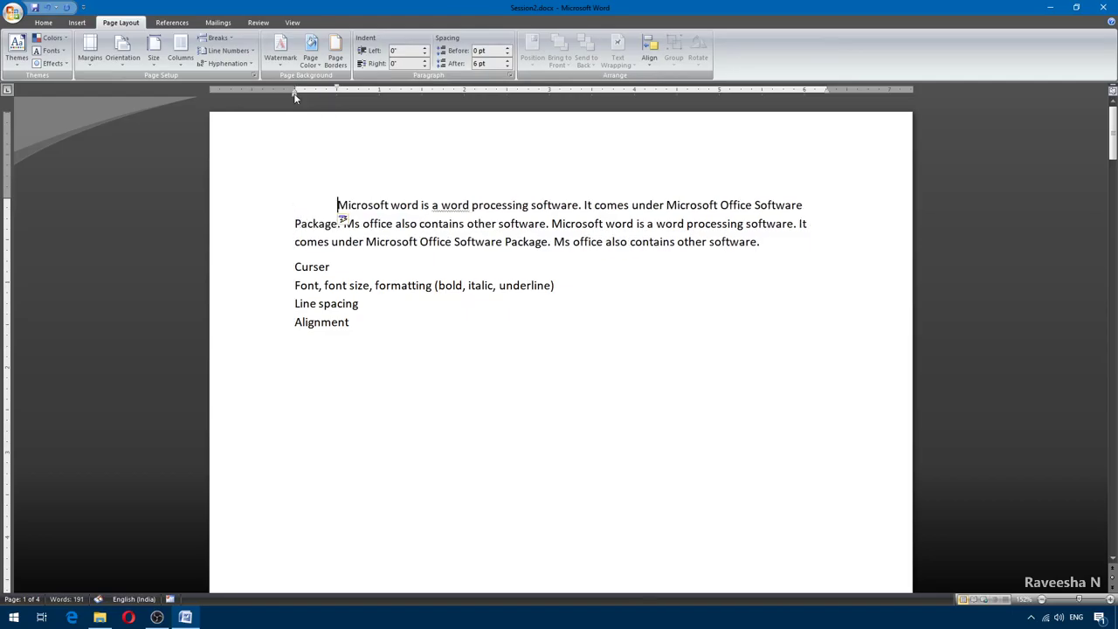
pyautogui.press('BackSpace')
pyautogui.press('BackSpace')
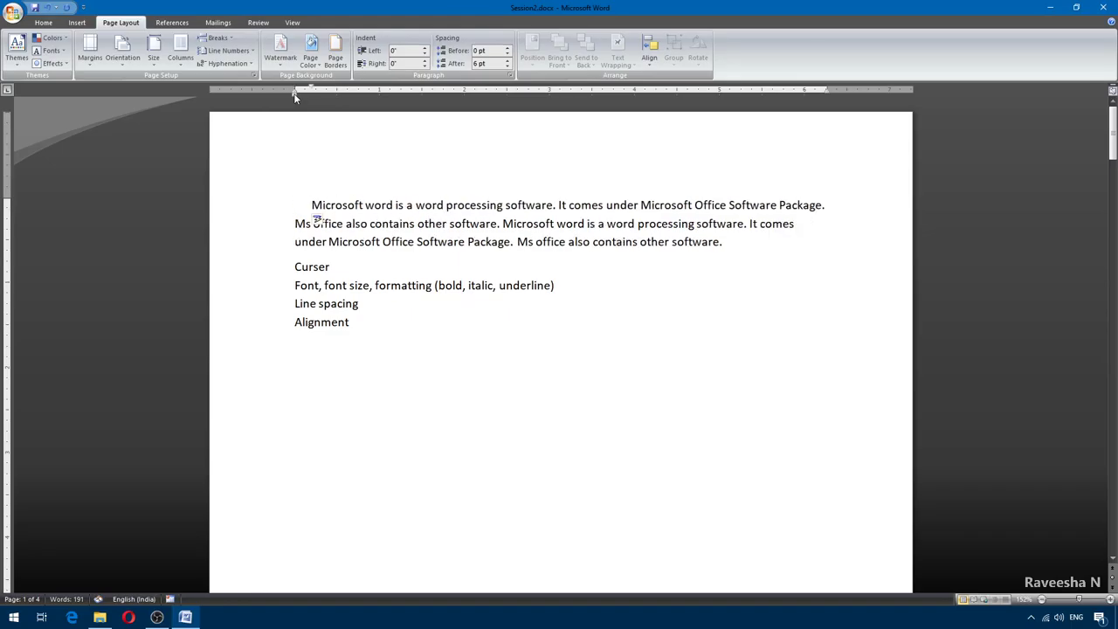
pyautogui.moveTo(310, 91); pyautogui.dragTo(336, 98)
pyautogui.press('BackSpace')
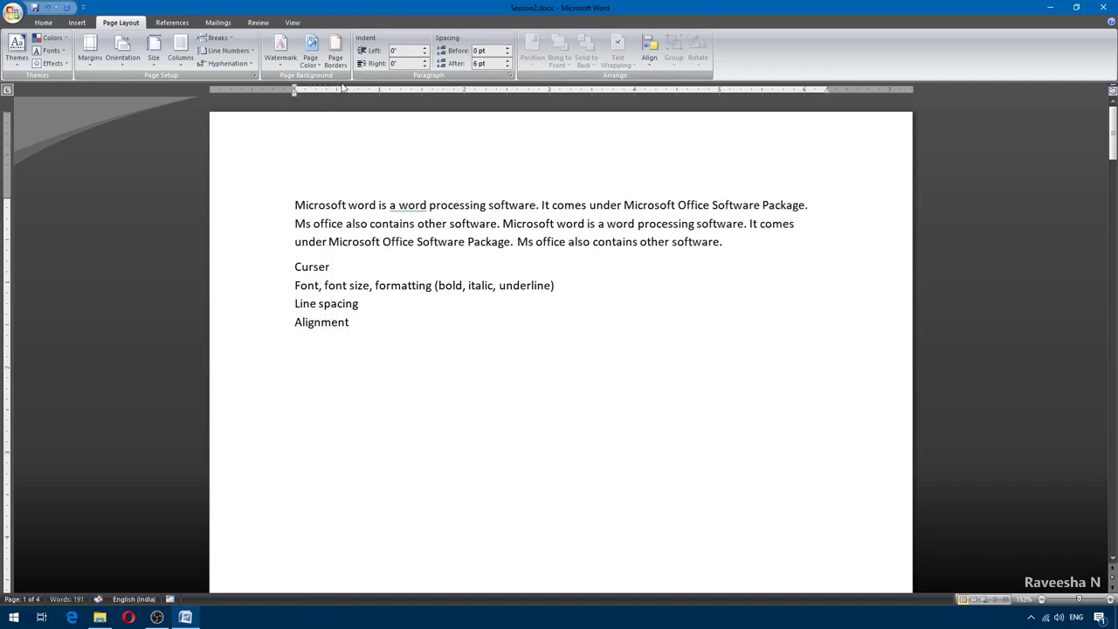
pyautogui.press('Tab')
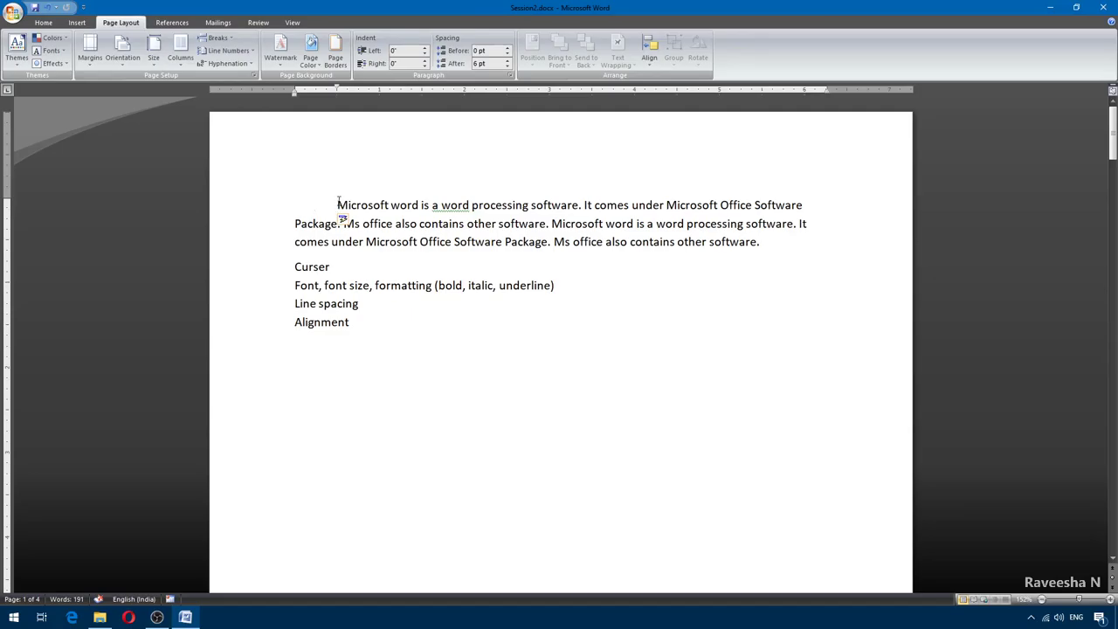
# Select the first paragraph, then move down to the Font and Paragraph images on page 2.
pyautogui.moveTo(338, 204); pyautogui.dragTo(761, 246)
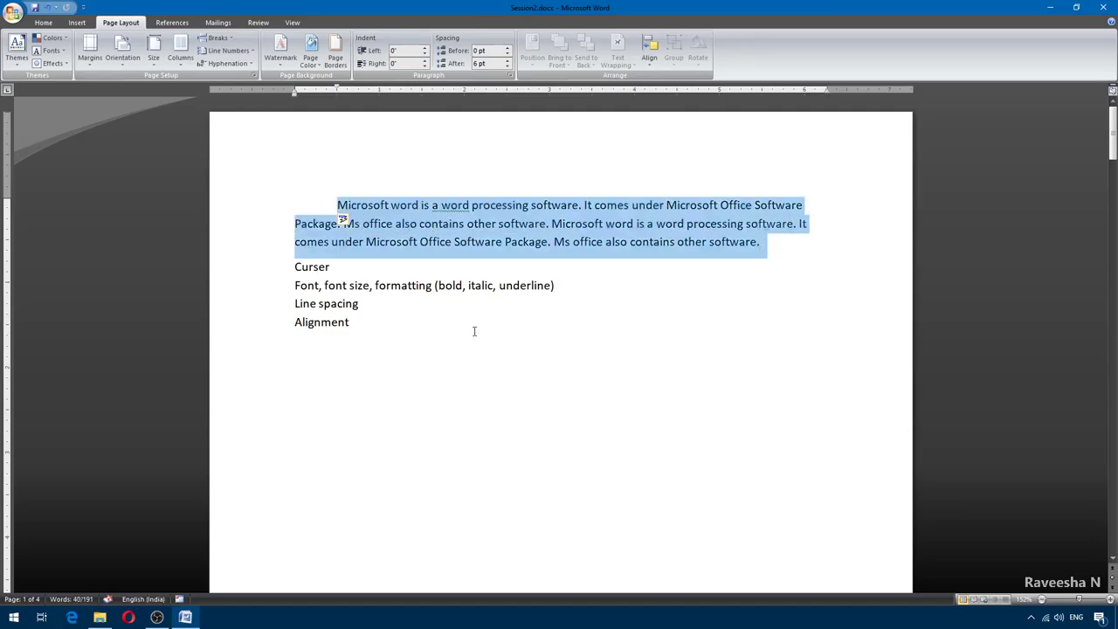
pyautogui.click(439, 250)
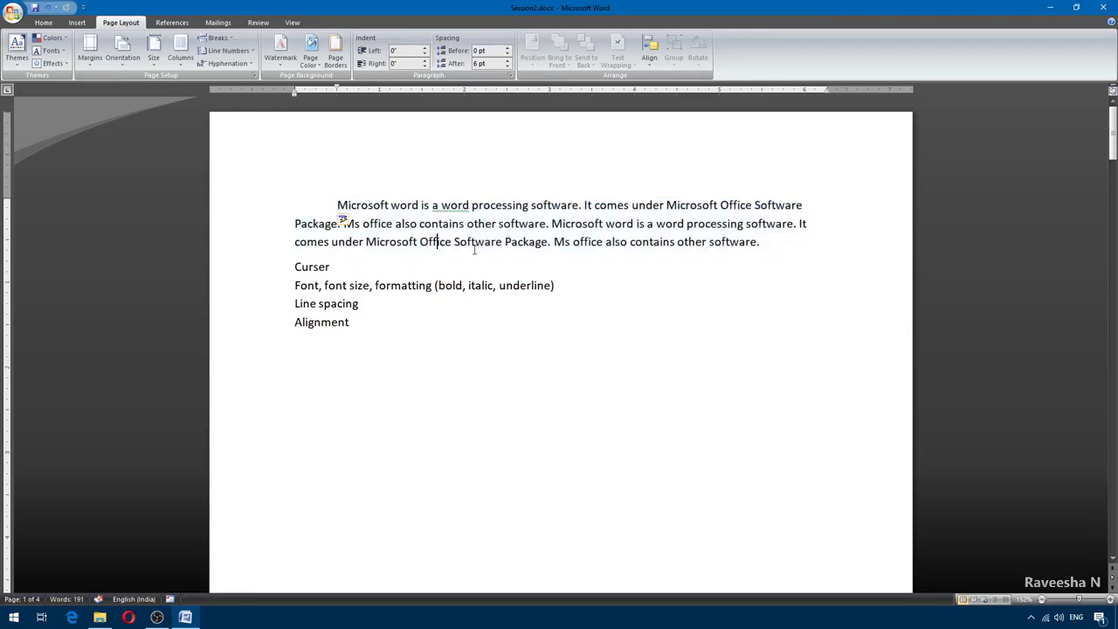
pyautogui.scroll(-20, 463, 289)
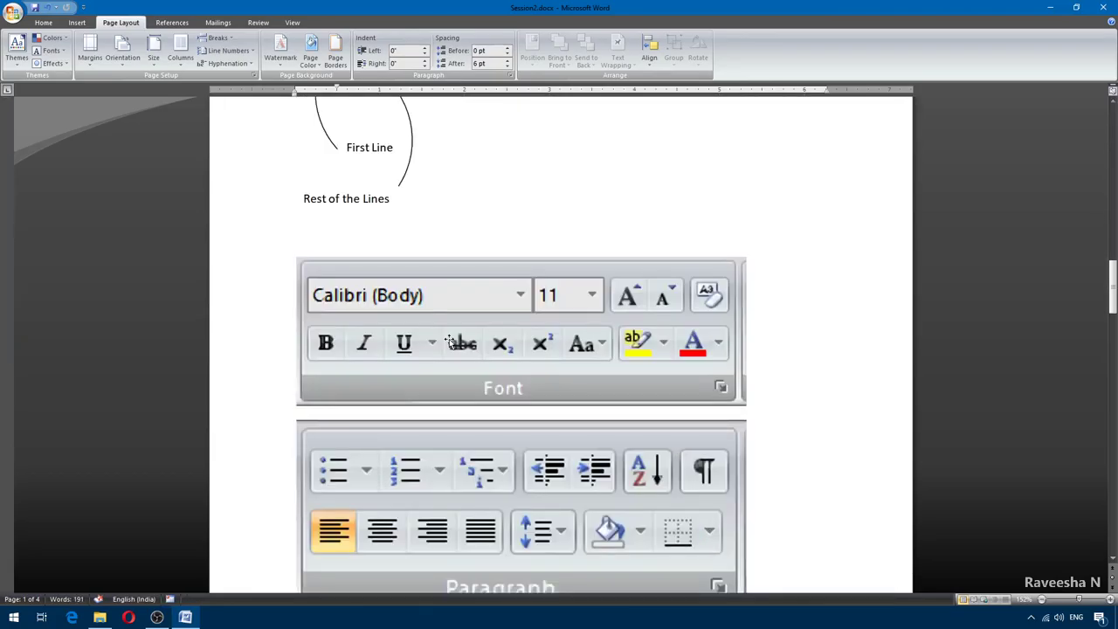
# Switch to the Home tab, select the Font group picture on page 2, and return to page 1.
pyautogui.click(43, 23)
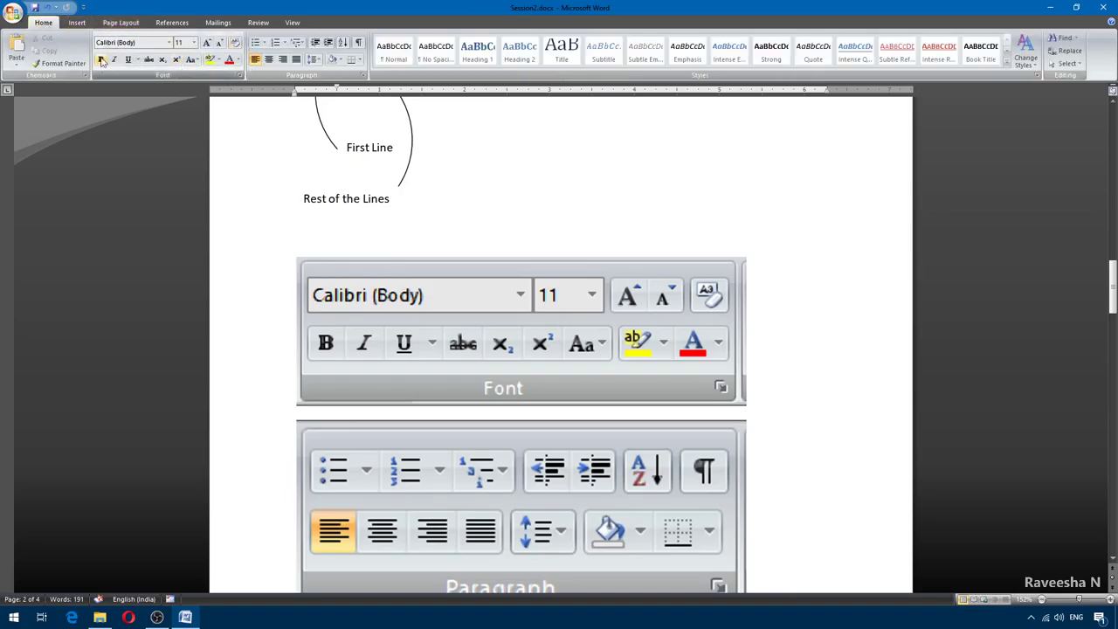
pyautogui.click(366, 292)
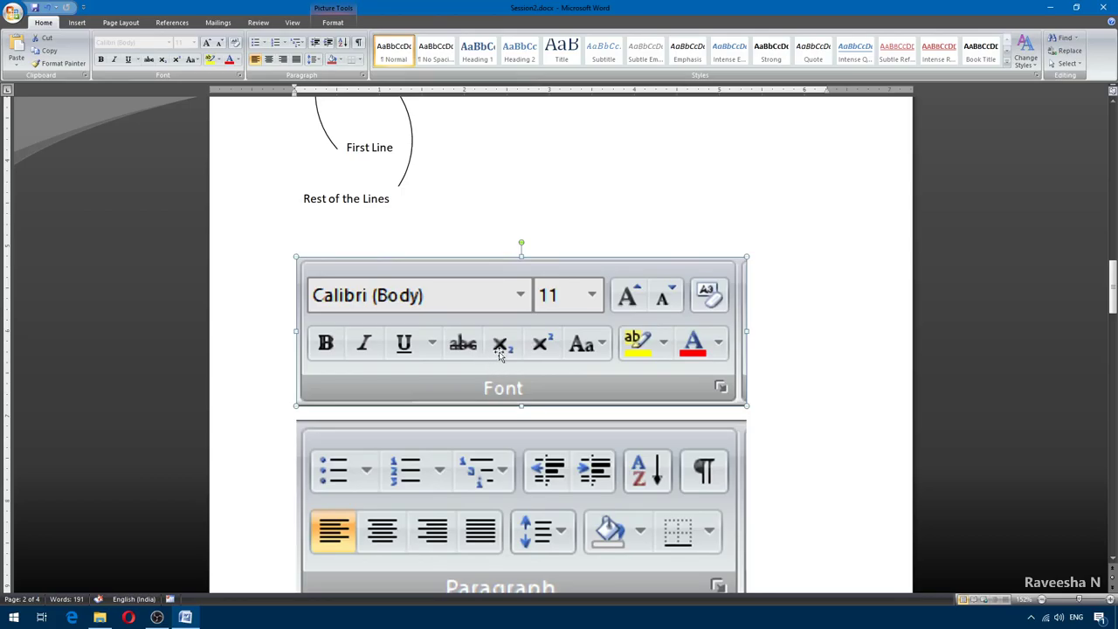
pyautogui.scroll(15, 577, 373)
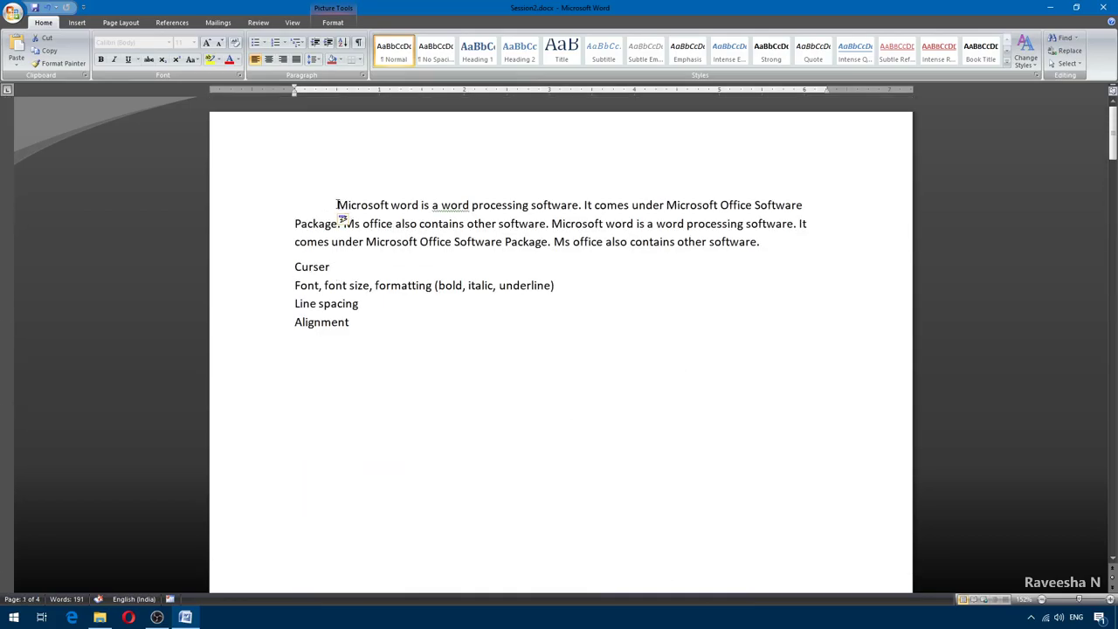
# Set the first paragraph in Segoe UI and insert a blank line before 'Curser'.
pyautogui.moveTo(339, 206); pyautogui.dragTo(767, 242)
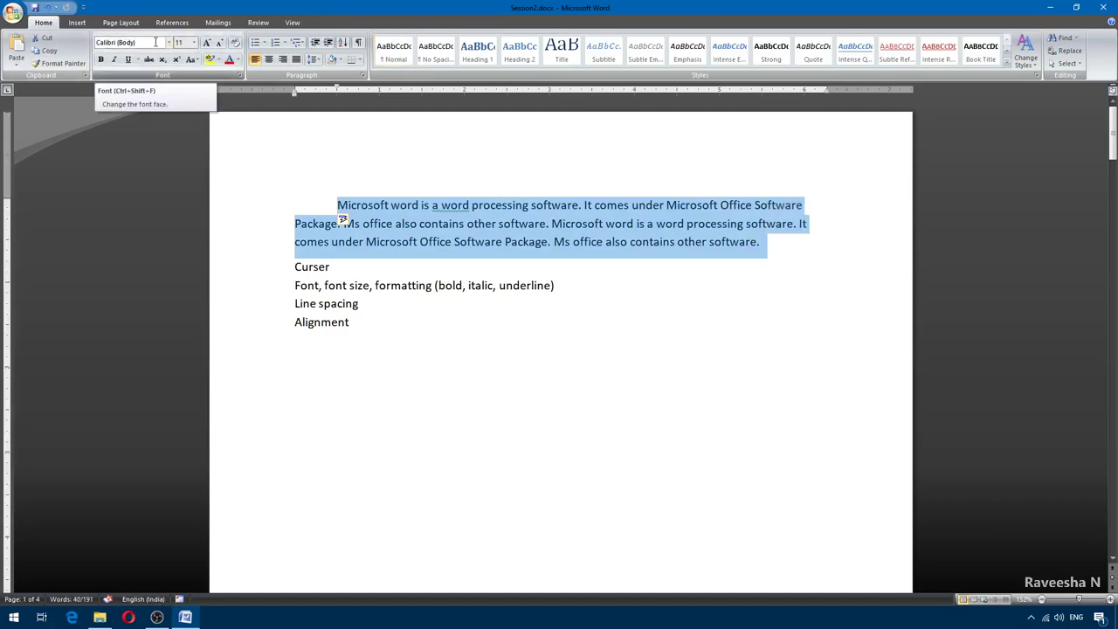
pyautogui.click(170, 43)
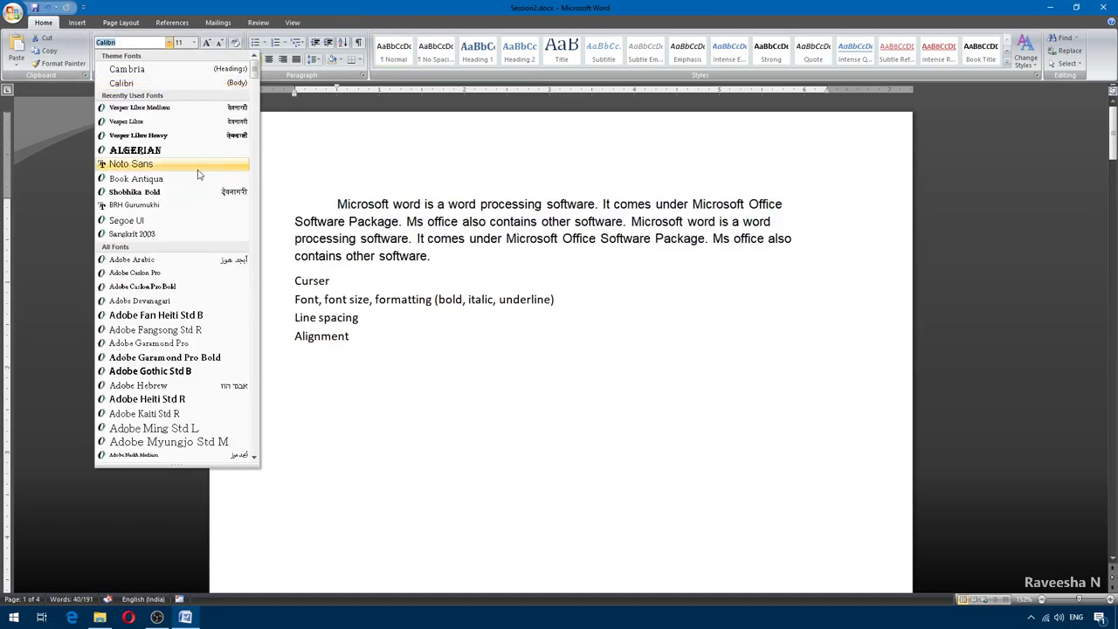
pyautogui.click(127, 220)
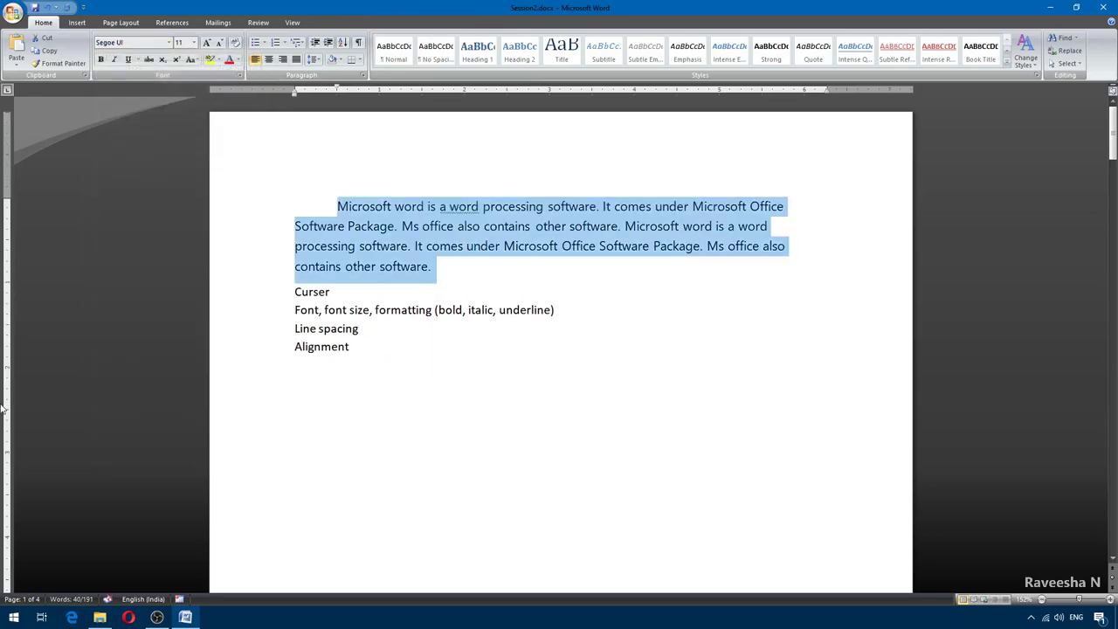
pyautogui.click(298, 293)
pyautogui.press('Return')
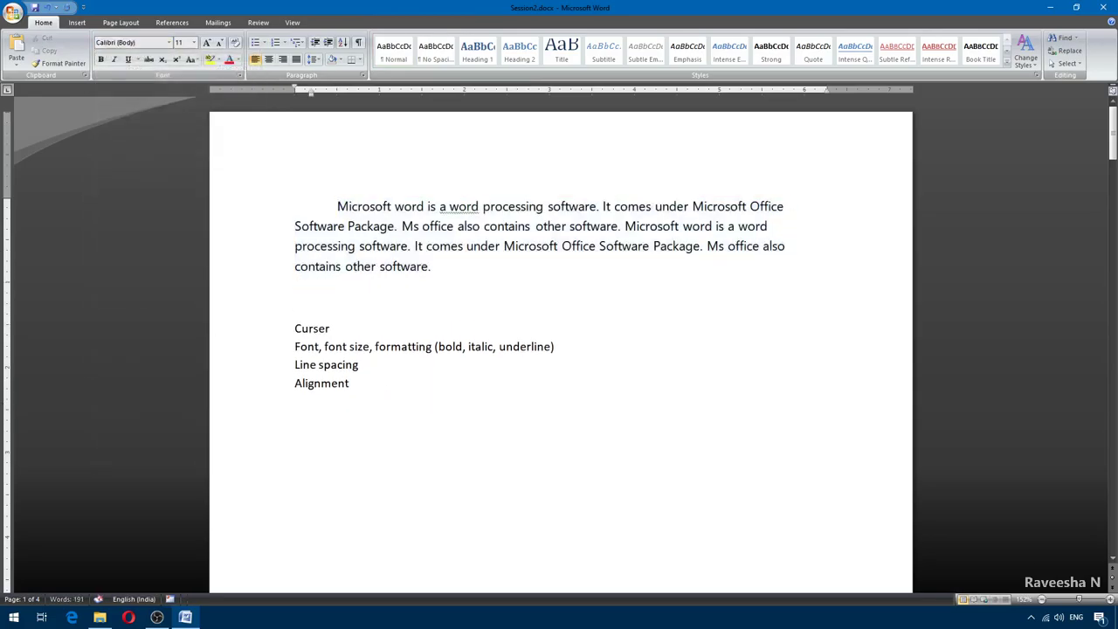
# Try the Verdana font on the first paragraph, then undo back to Segoe UI.
pyautogui.moveTo(297, 206); pyautogui.dragTo(428, 267)
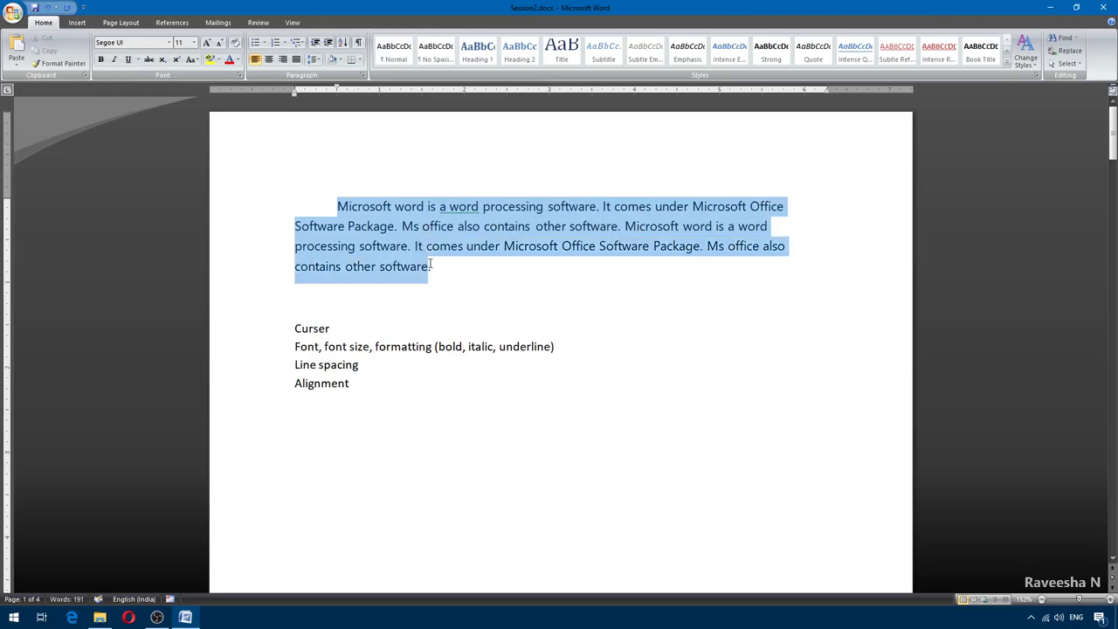
pyautogui.click(432, 267)
pyautogui.moveTo(338, 207); pyautogui.dragTo(434, 267)
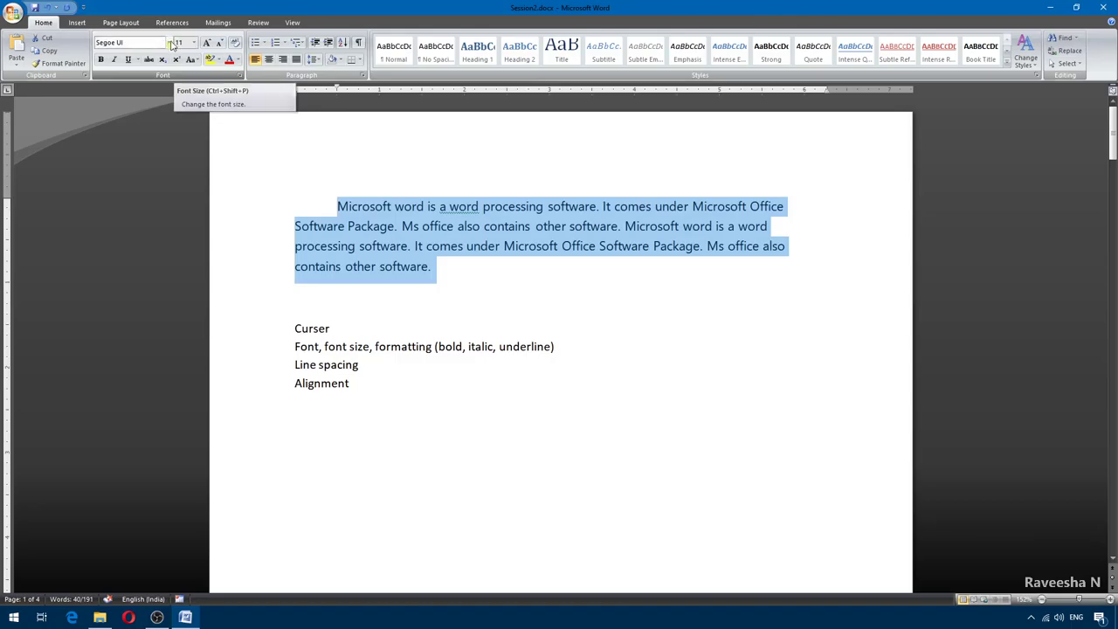
pyautogui.click(154, 42)
pyautogui.write('Verdana')
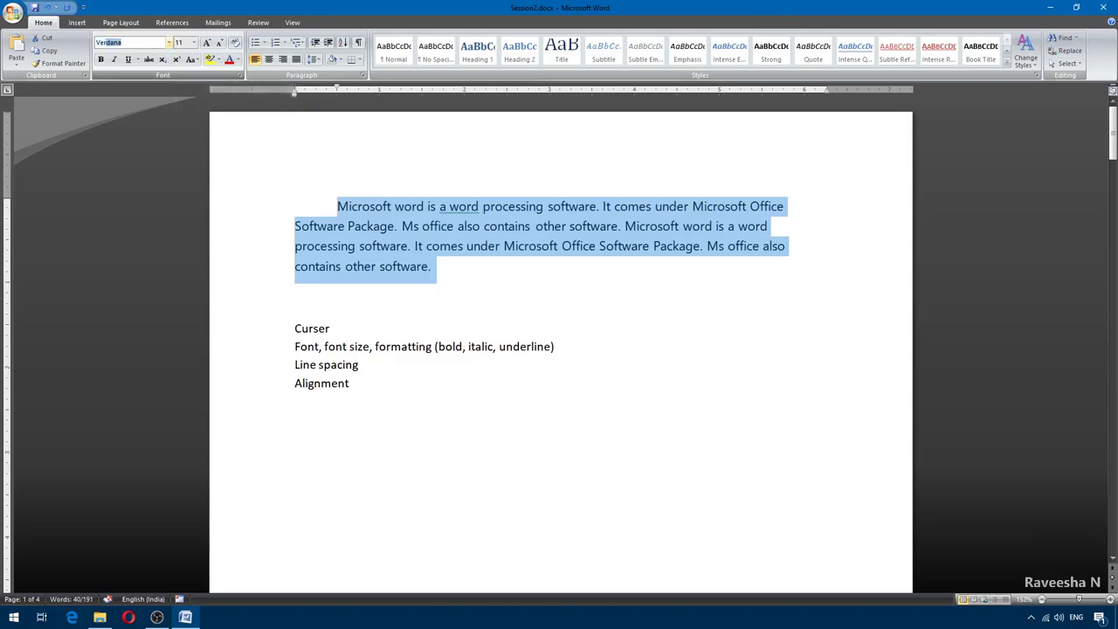
pyautogui.press('Return')
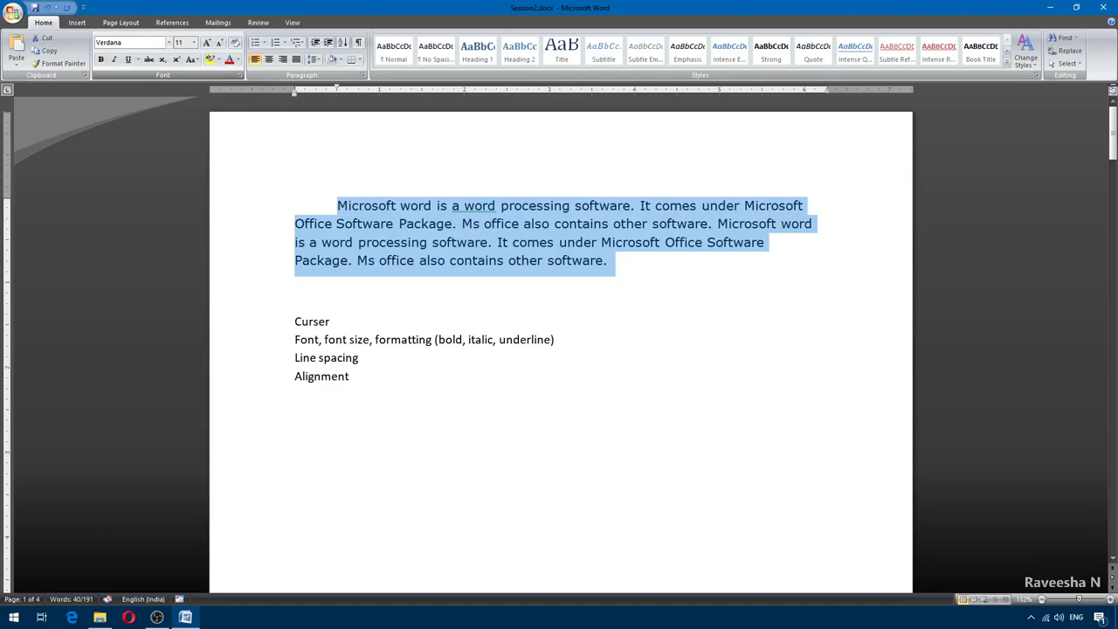
pyautogui.hotkey('ctrl', 'z')
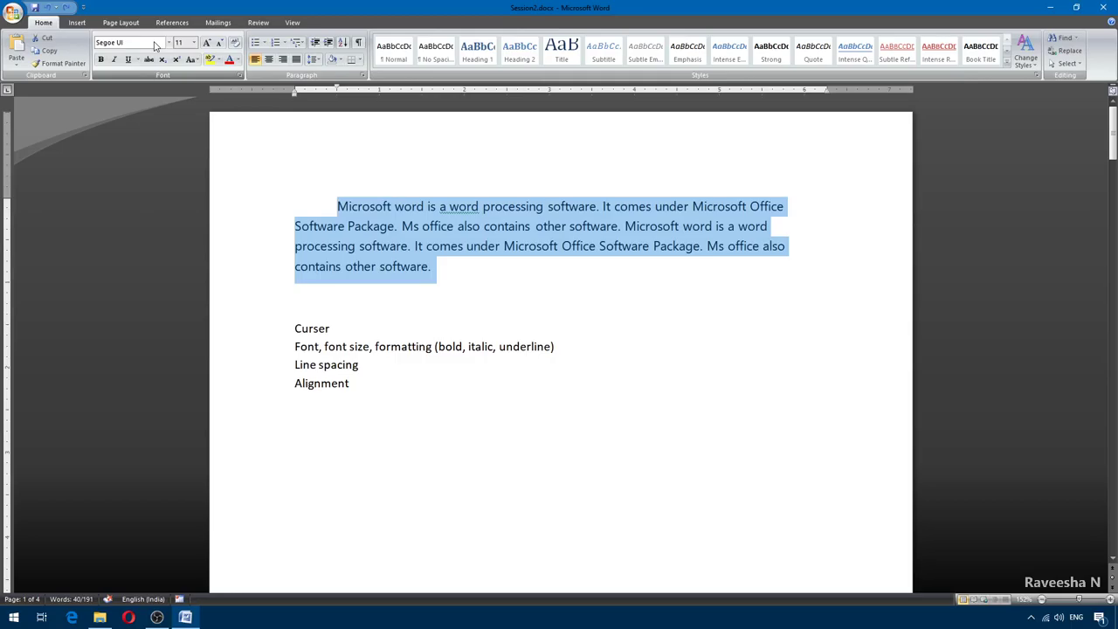
pyautogui.click(370, 231)
pyautogui.tripleClick(370, 232)
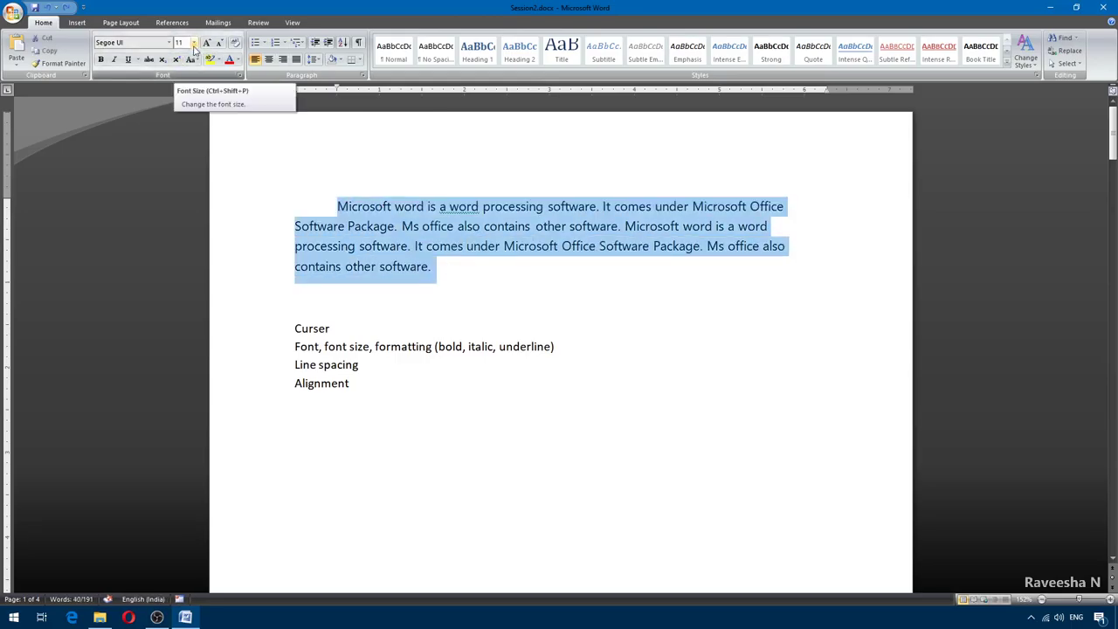
pyautogui.click(314, 216)
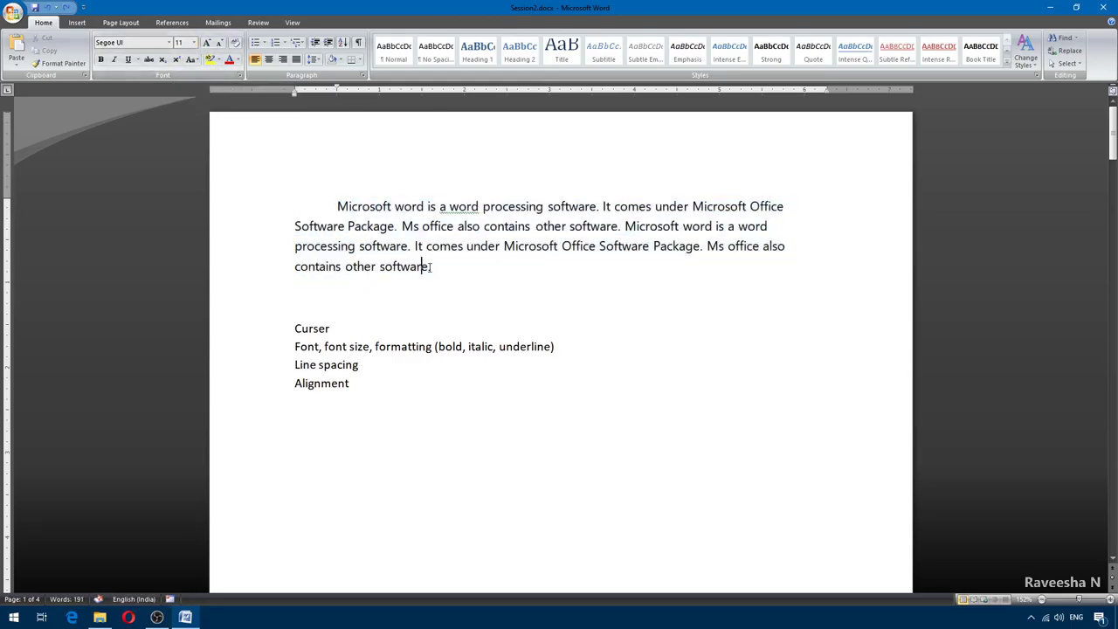
pyautogui.moveTo(428, 267); pyautogui.dragTo(339, 210)
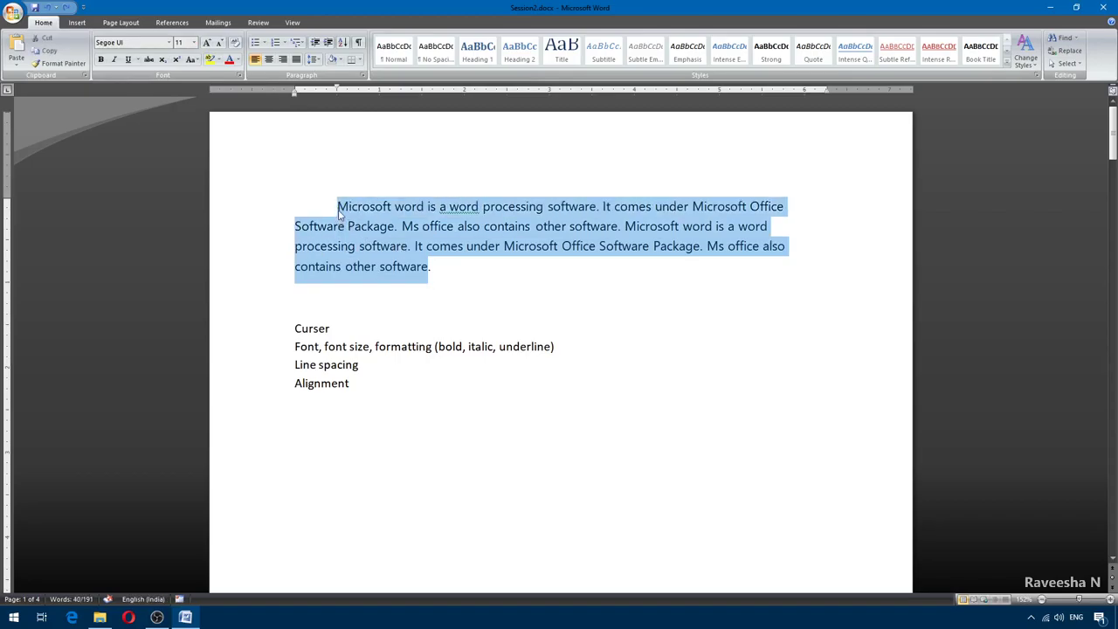
pyautogui.click(340, 210)
pyautogui.press('Return')
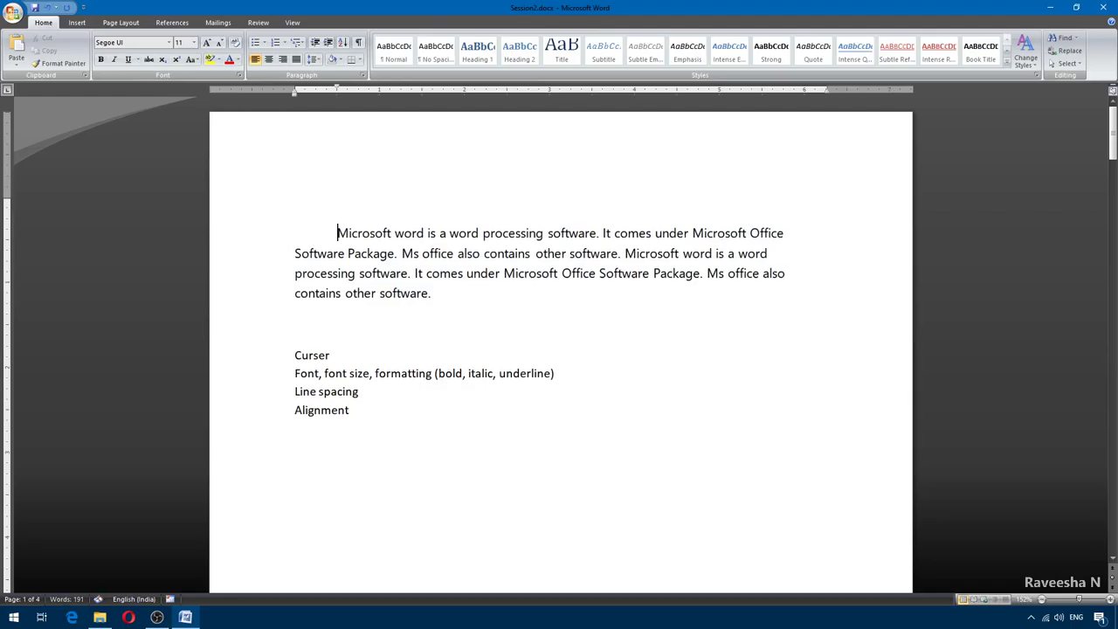
pyautogui.press('Up')
pyautogui.write('Tips')
pyautogui.moveTo(338, 233); pyautogui.dragTo(438, 294)
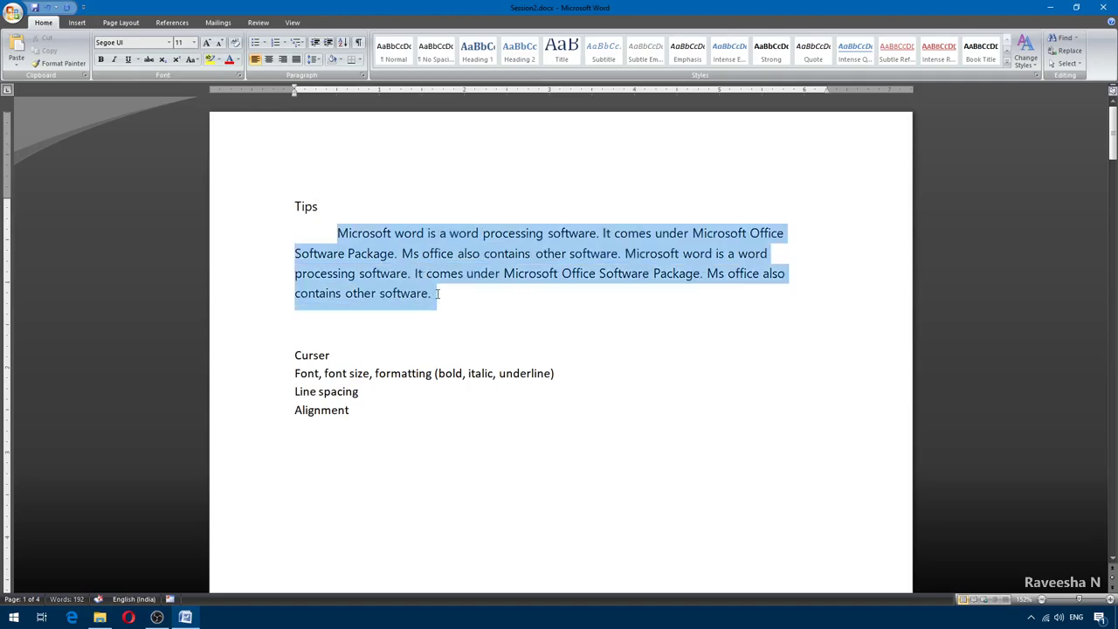
pyautogui.click(335, 233)
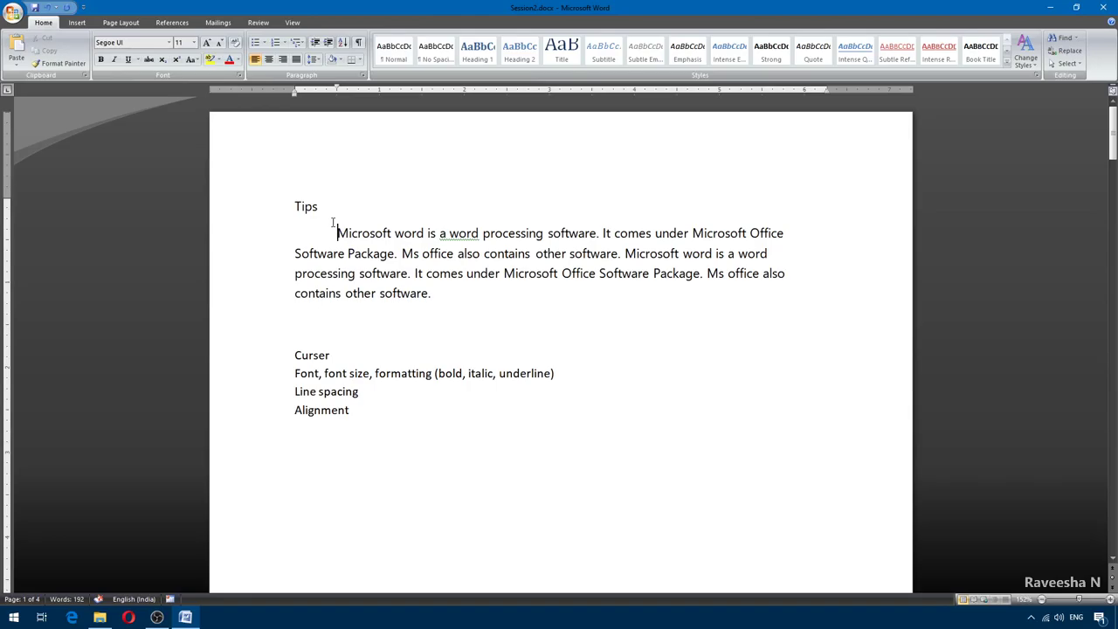
pyautogui.moveTo(325, 207); pyautogui.dragTo(295, 207)
pyautogui.click(294, 206)
pyautogui.press('Return')
pyautogui.press('BackSpace')
pyautogui.click(319, 316)
pyautogui.tripleClick(322, 411)
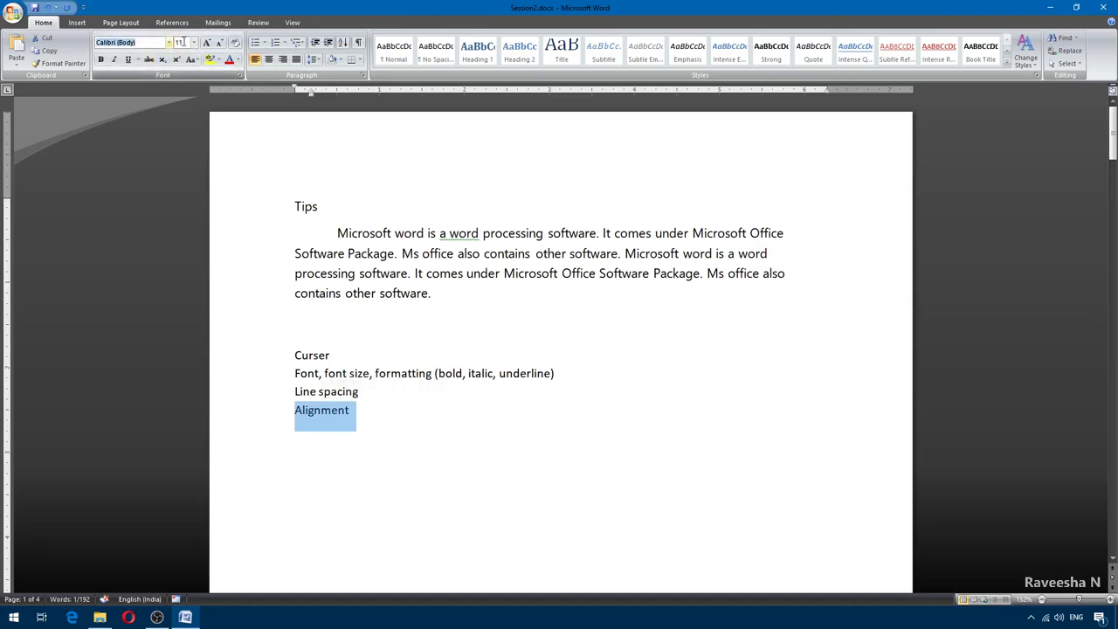
pyautogui.click(372, 412)
pyautogui.press('Return')
pyautogui.write('jh')
pyautogui.press('BackSpace')
pyautogui.press('BackSpace')
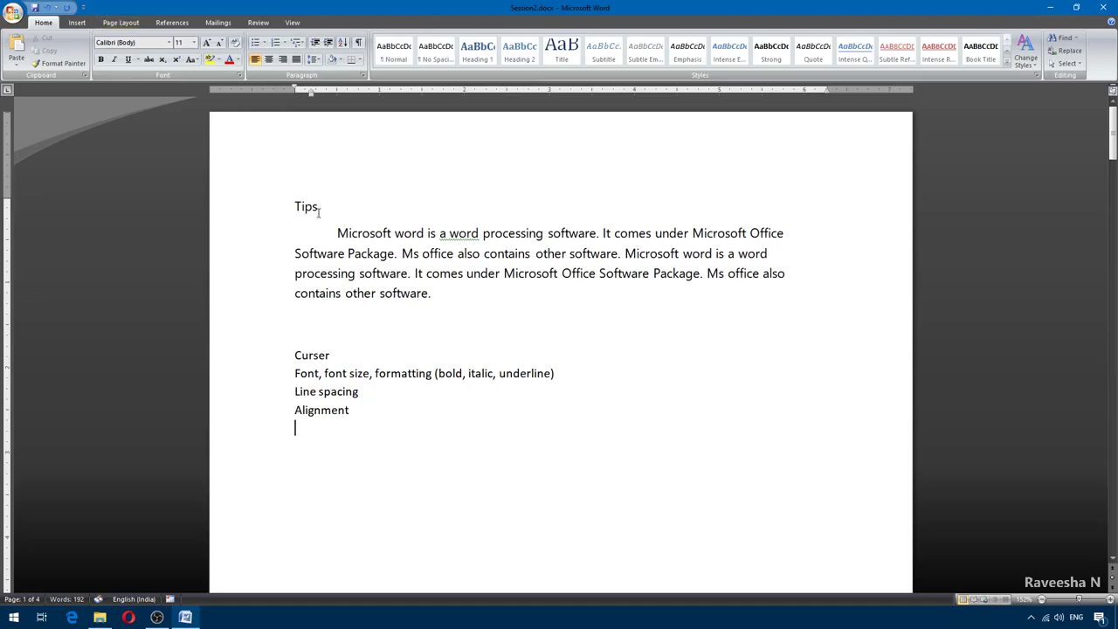
pyautogui.doubleClick(312, 208)
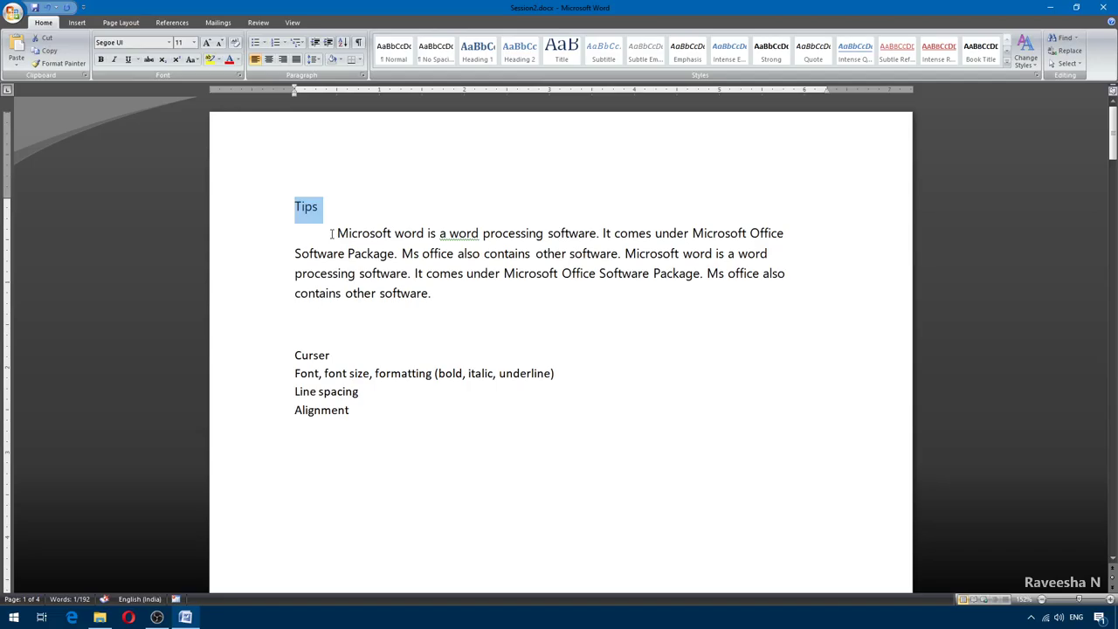
# Bold the Tips heading and set its font size to 14 pt.
pyautogui.click(101, 60)
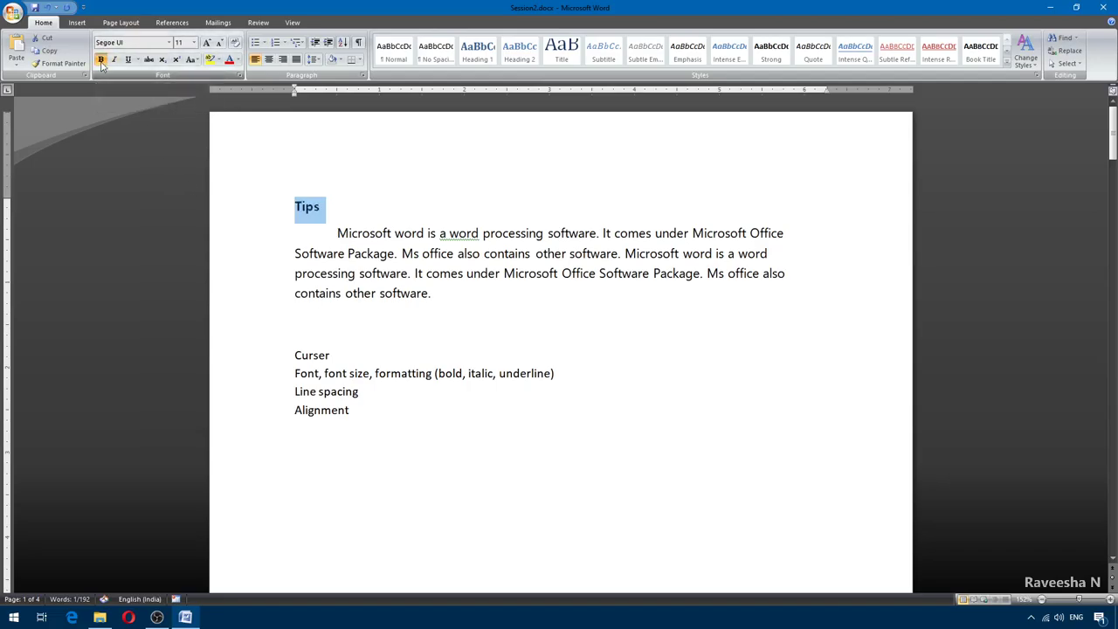
pyautogui.doubleClick(354, 234)
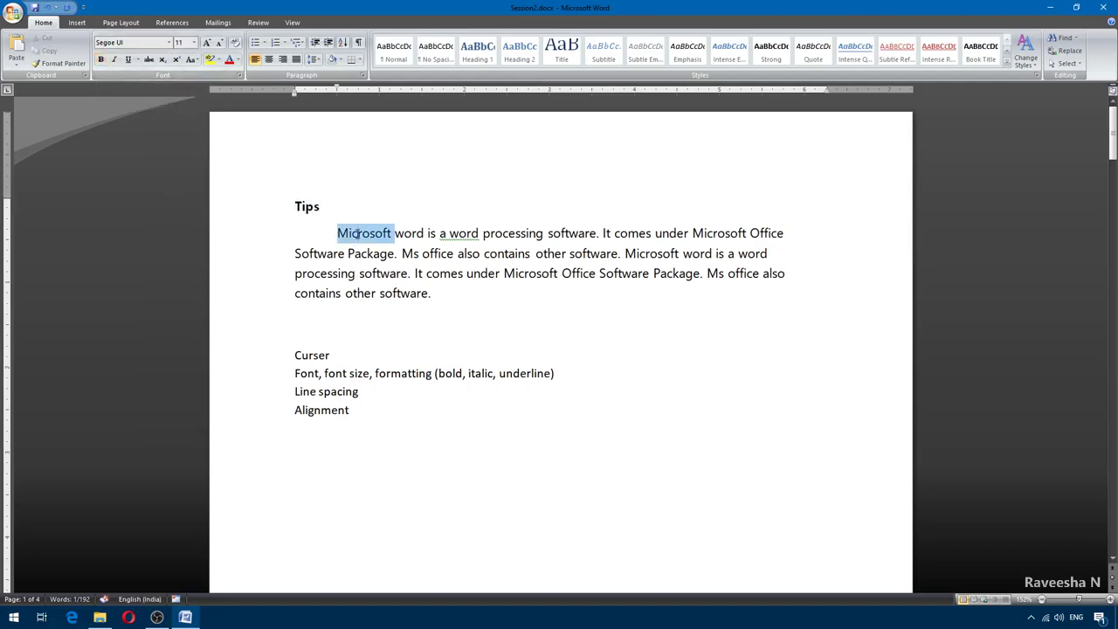
pyautogui.doubleClick(306, 208)
pyautogui.click(194, 43)
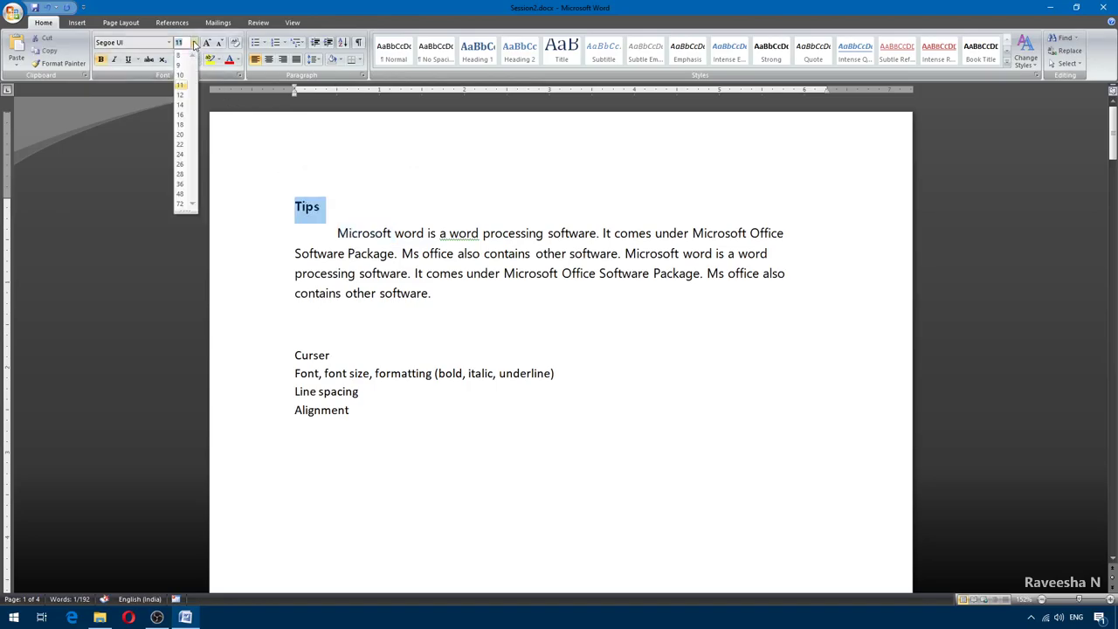
pyautogui.click(181, 104)
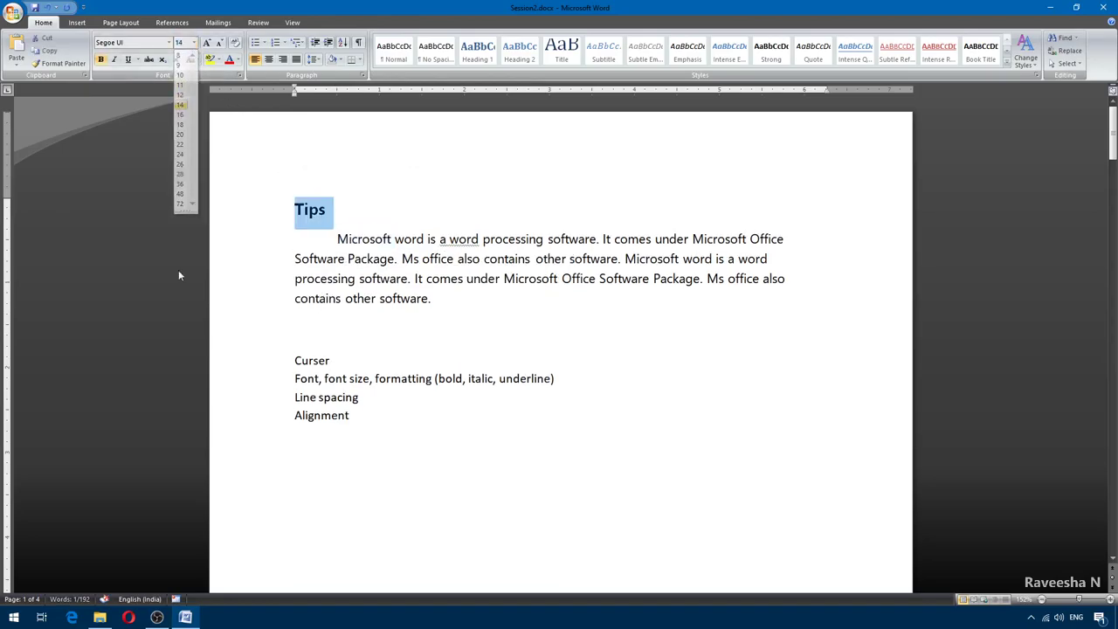
# Bold the words 'contains' and 'Microsoft' in the paragraph as a demo, then undo it.
pyautogui.click(331, 239)
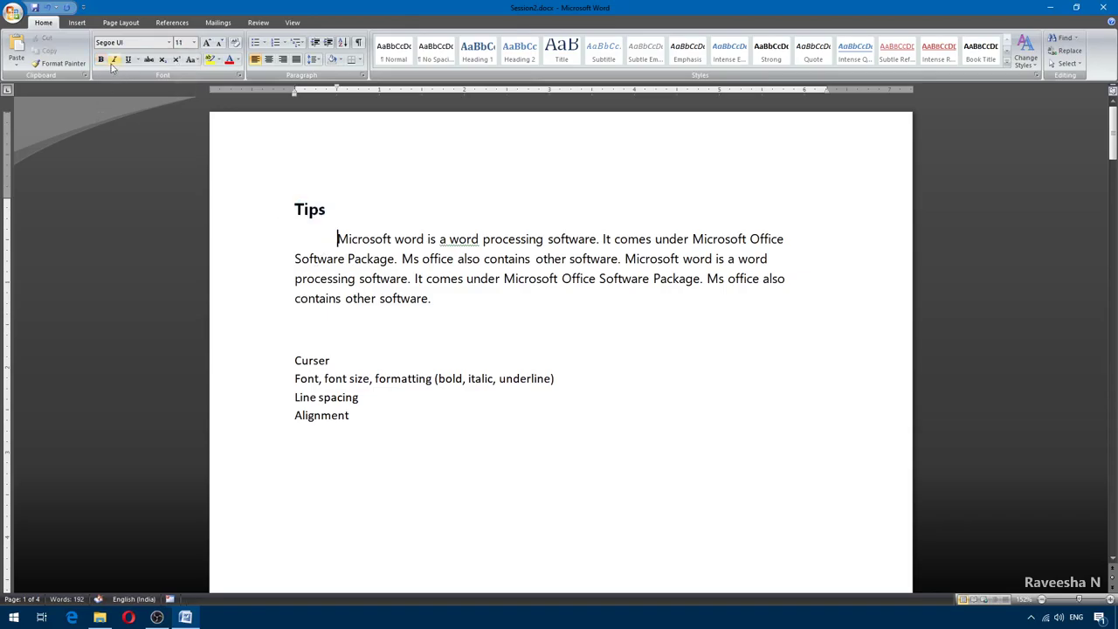
pyautogui.press('Right')
pyautogui.press('Right')
pyautogui.press('Right')
pyautogui.press('Right')
pyautogui.doubleClick(363, 238)
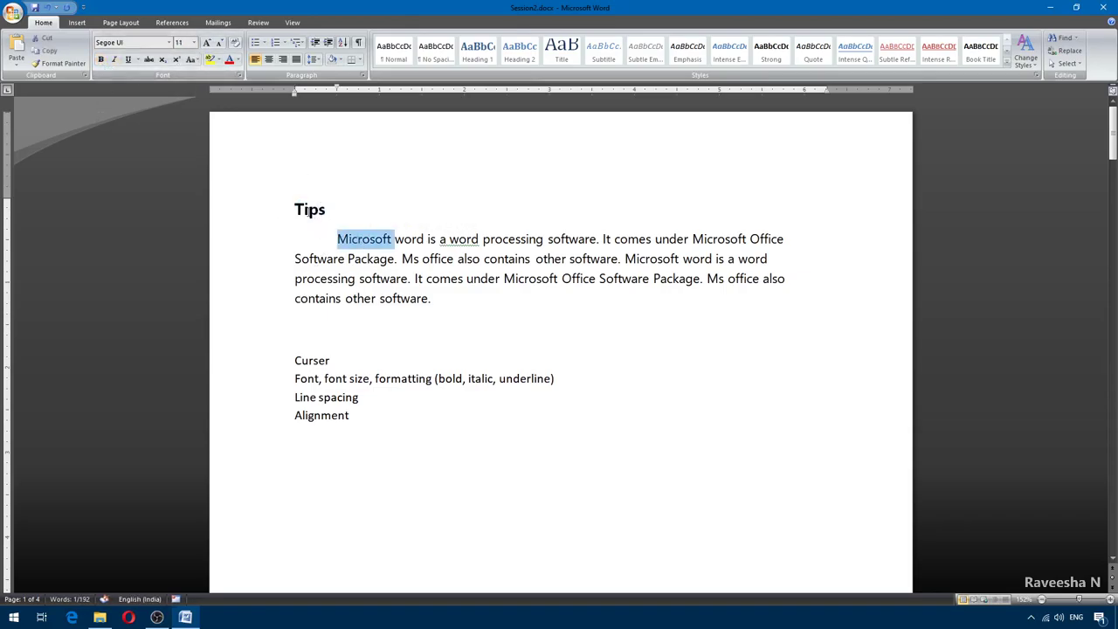
pyautogui.doubleClick(310, 209)
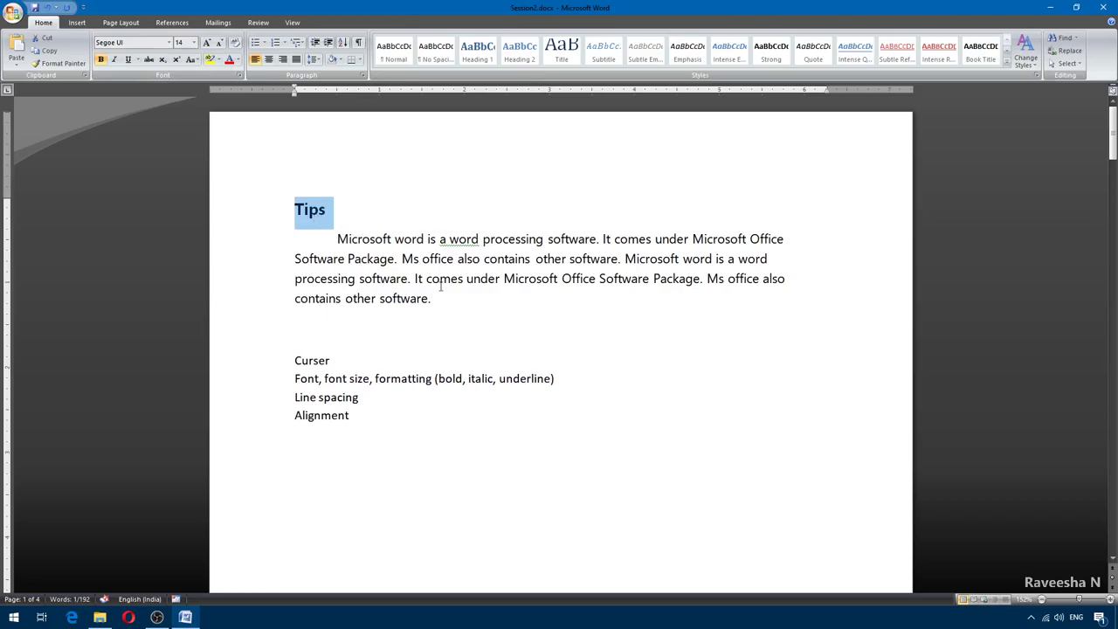
pyautogui.click(451, 260)
pyautogui.doubleClick(451, 259)
pyautogui.hotkey('ctrl', 'Right')
pyautogui.hotkey('ctrl', 'shift', 'Right')
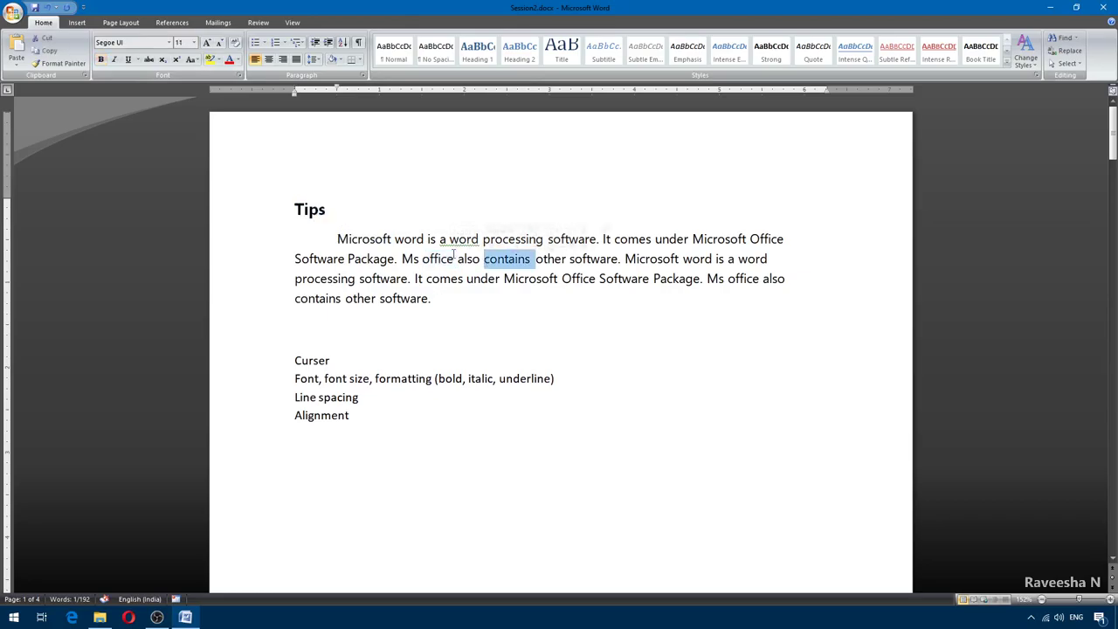
pyautogui.click(101, 60)
pyautogui.doubleClick(632, 260)
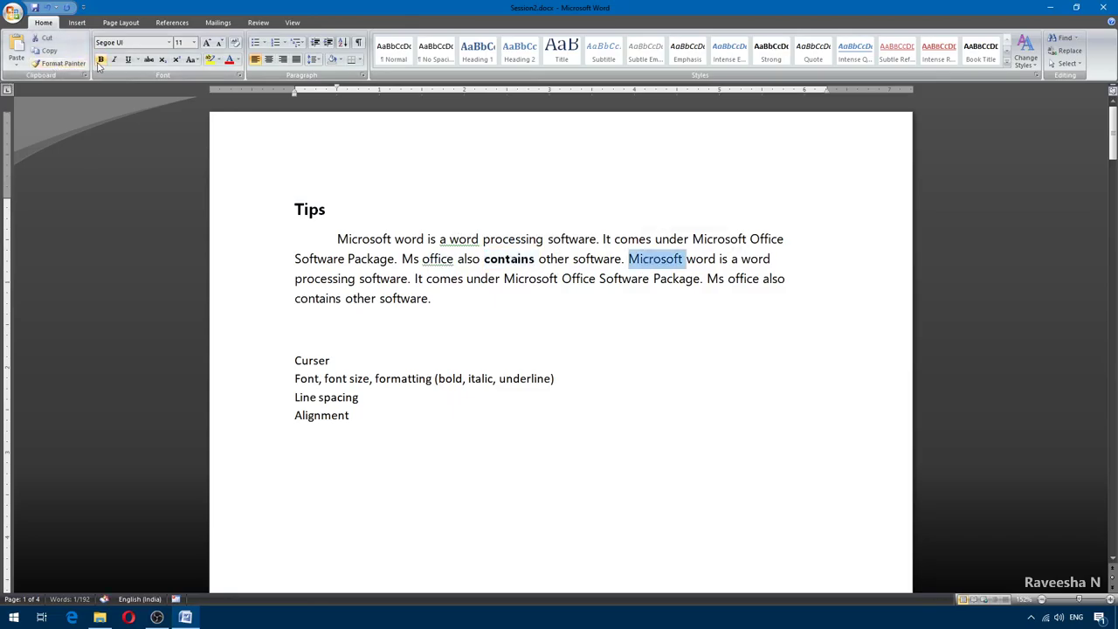
pyautogui.hotkey('ctrl', 'b')
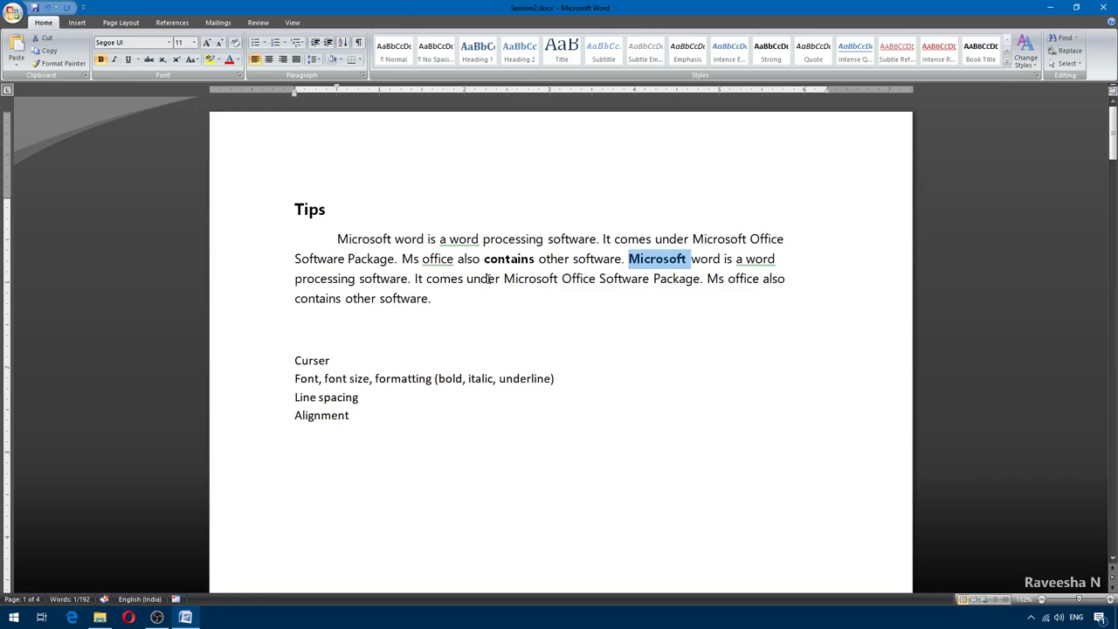
pyautogui.hotkey('ctrl', 'z')
pyautogui.hotkey('ctrl', 'z')
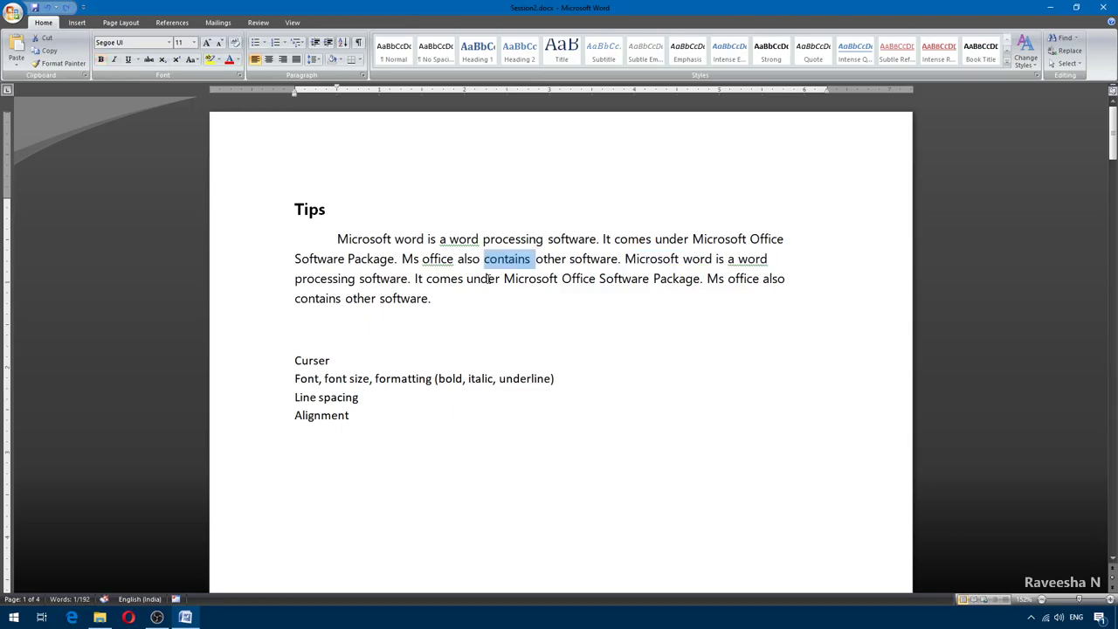
# Practise selecting the Tips heading and the word 'Microsoft', ending with the cursor before Tips.
pyautogui.click(347, 211)
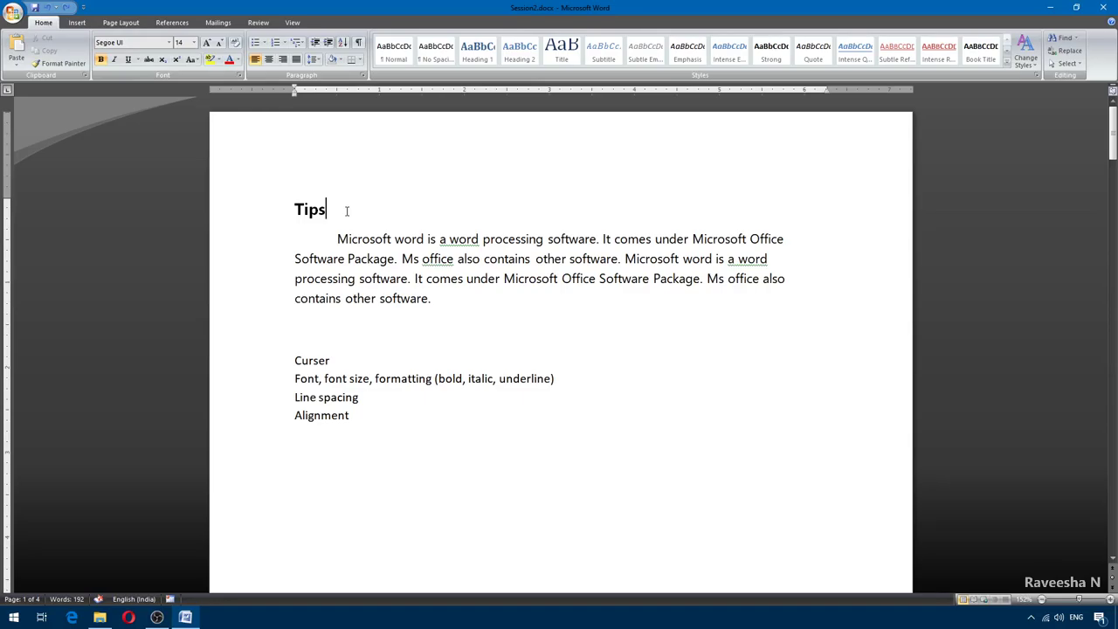
pyautogui.click(266, 207)
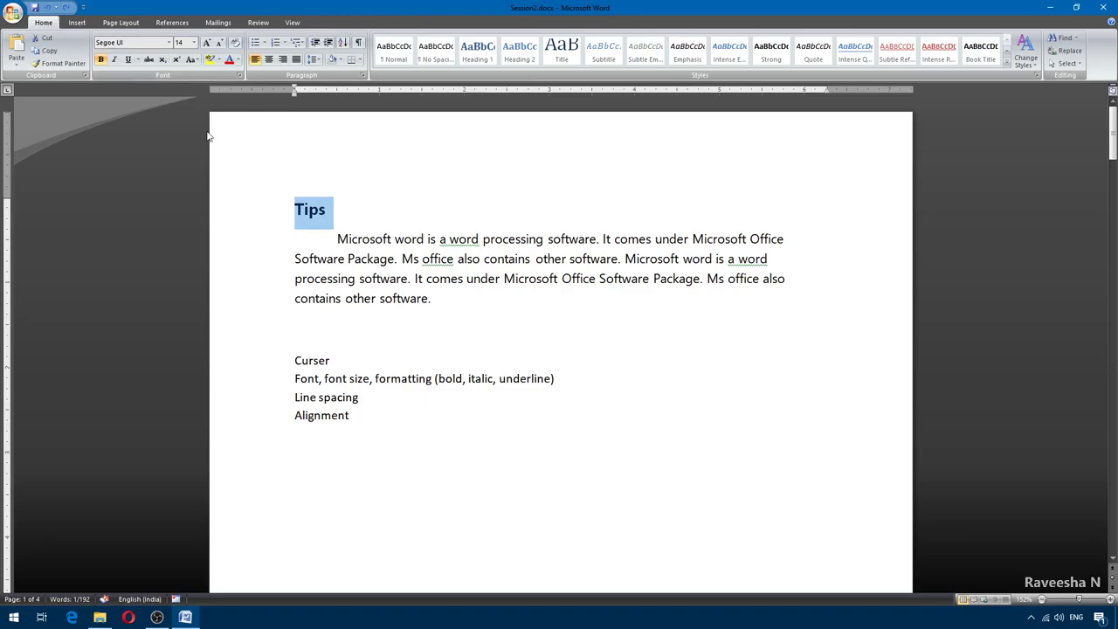
pyautogui.click(326, 210)
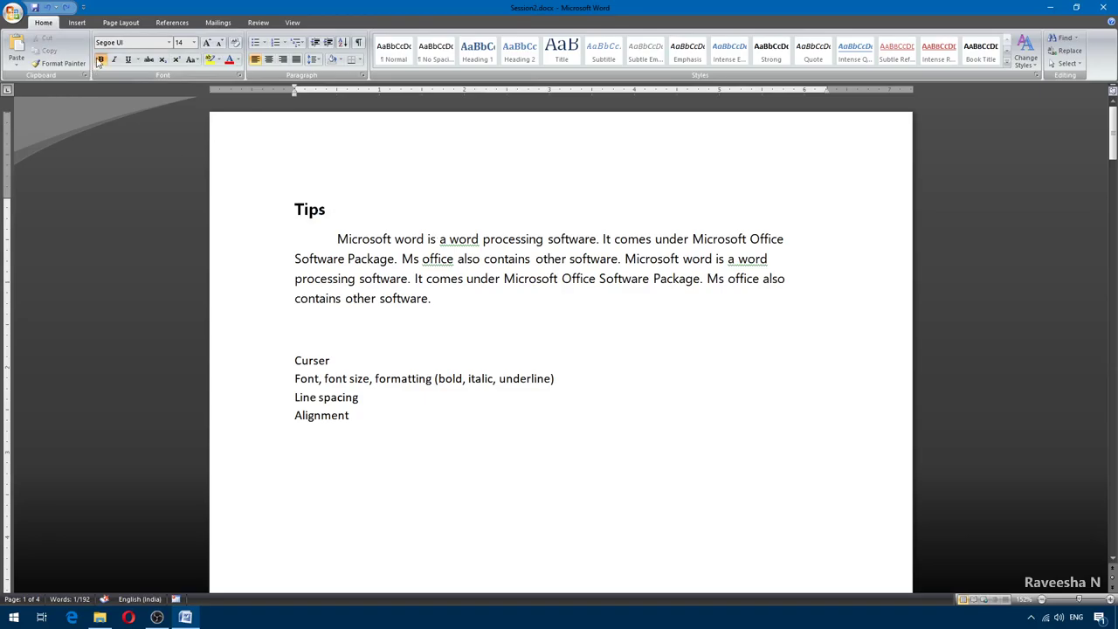
pyautogui.click(369, 238)
pyautogui.doubleClick(370, 238)
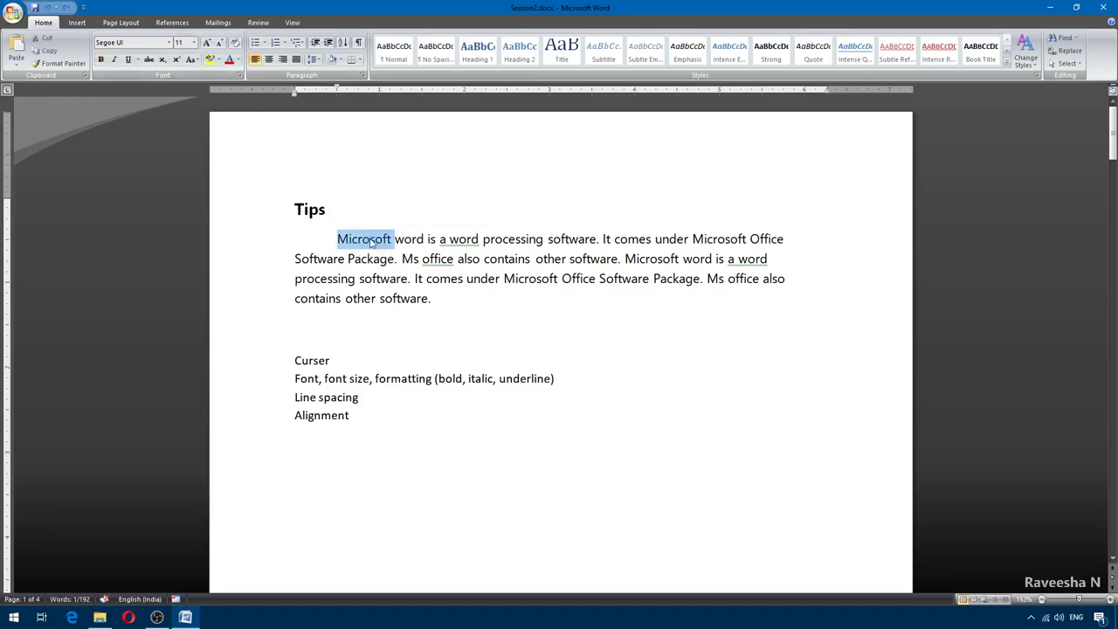
pyautogui.click(295, 209)
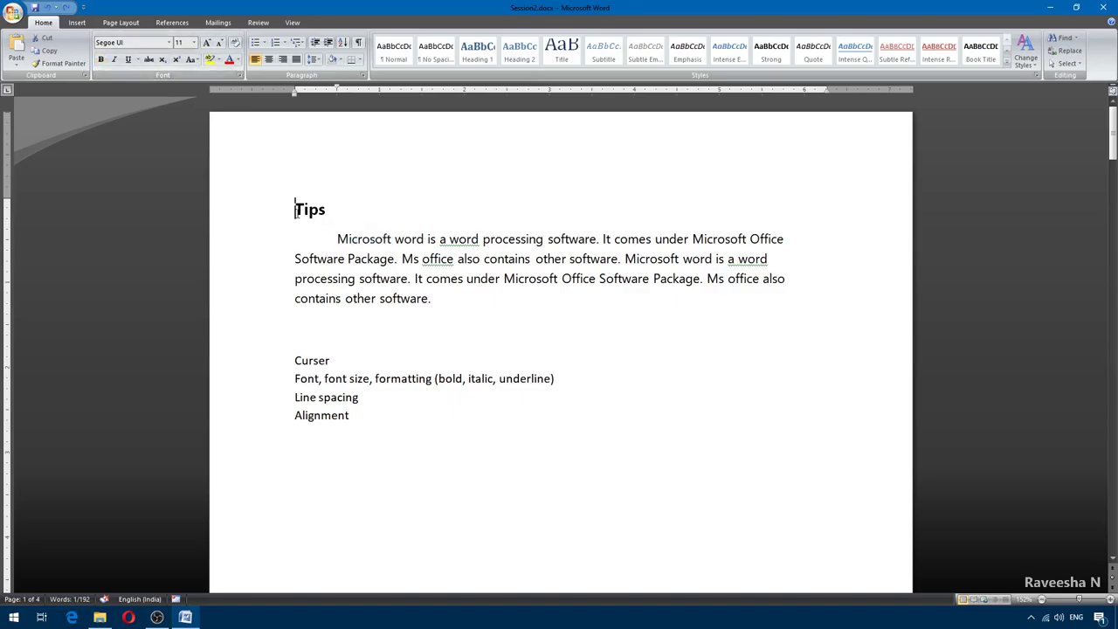
# Centre the Tips heading on the page.
pyautogui.doubleClick(309, 220)
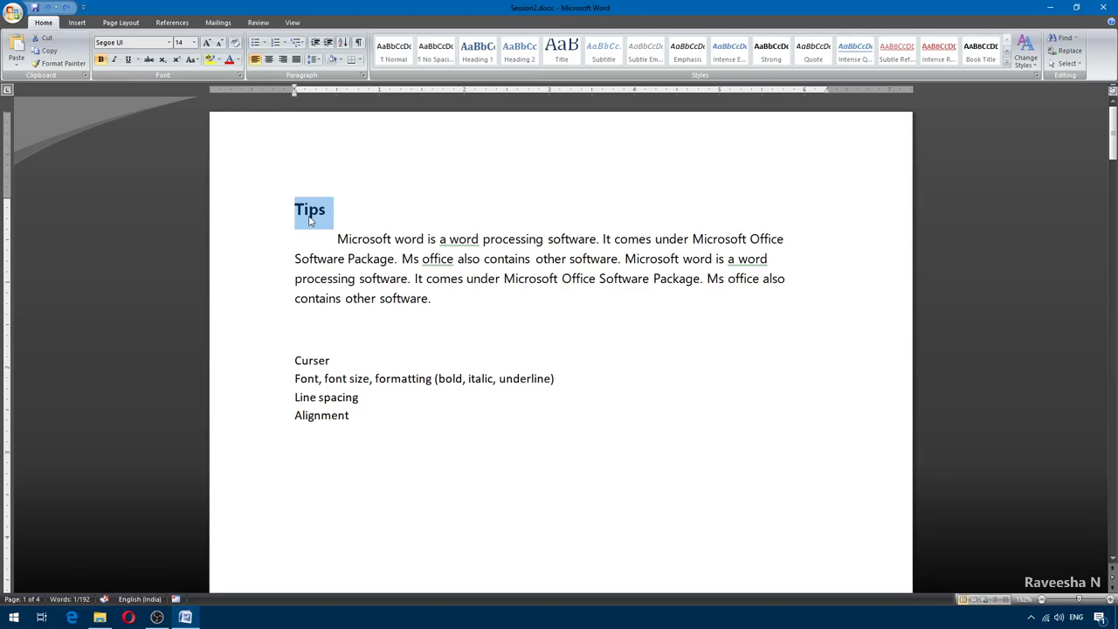
pyautogui.click(270, 63)
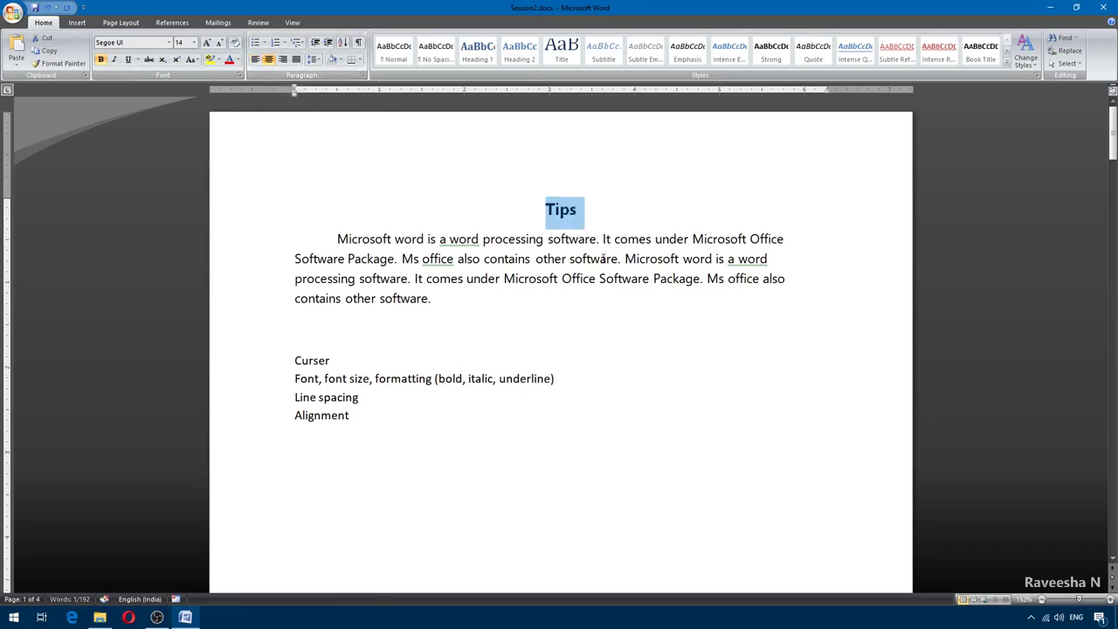
pyautogui.click(565, 214)
# Erase the Tips heading text.
pyautogui.moveTo(547, 211); pyautogui.dragTo(578, 211)
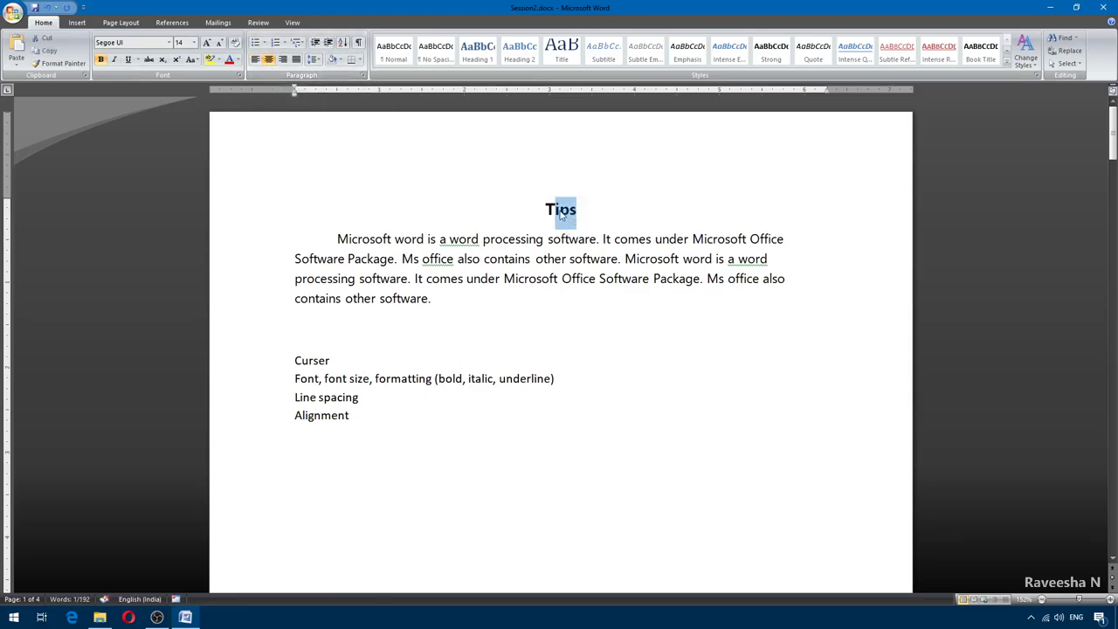
pyautogui.click(561, 210)
pyautogui.doubleClick(560, 210)
pyautogui.click(588, 213)
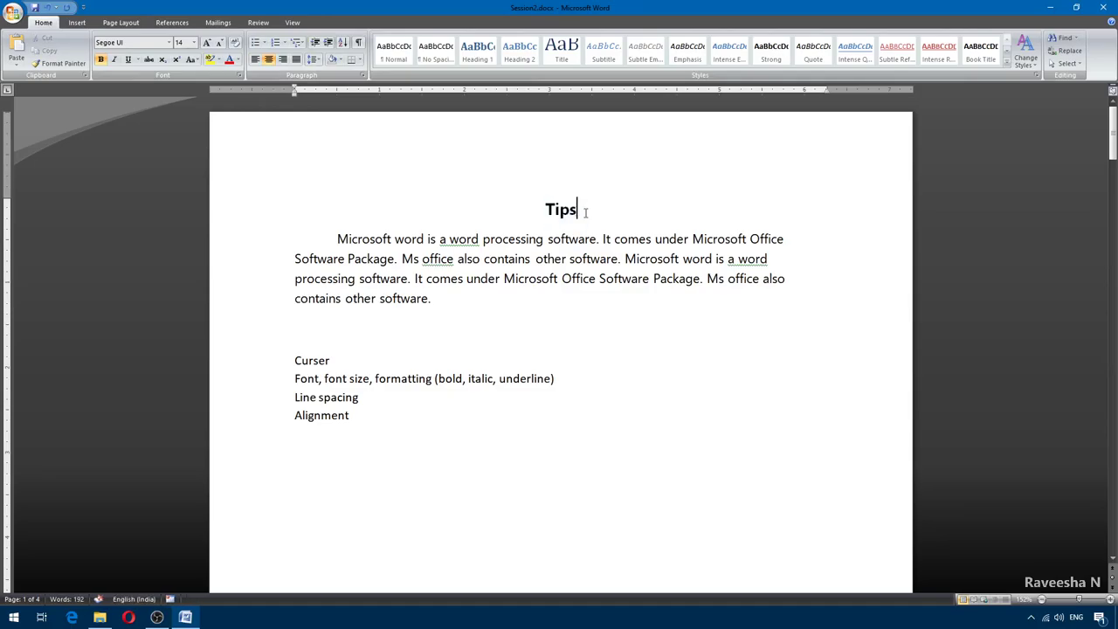
pyautogui.press('BackSpace')
pyautogui.press('BackSpace')
pyautogui.press('BackSpace')
pyautogui.press('BackSpace')
# Type 'Microsoft Word' as the heading, fixing a typo, and start a new line.
pyautogui.write('Microis')
pyautogui.press('BackSpace')
pyautogui.press('BackSpace')
pyautogui.press('BackSpace')
pyautogui.press('BackSpace')
pyautogui.write('rosoft Word')
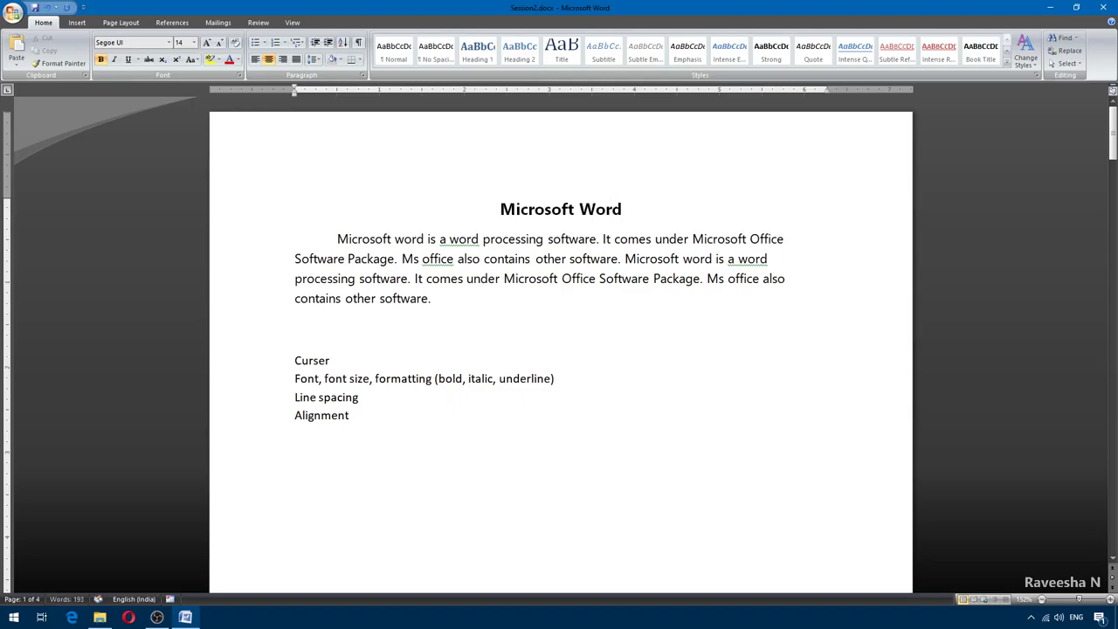
pyautogui.press('Return')
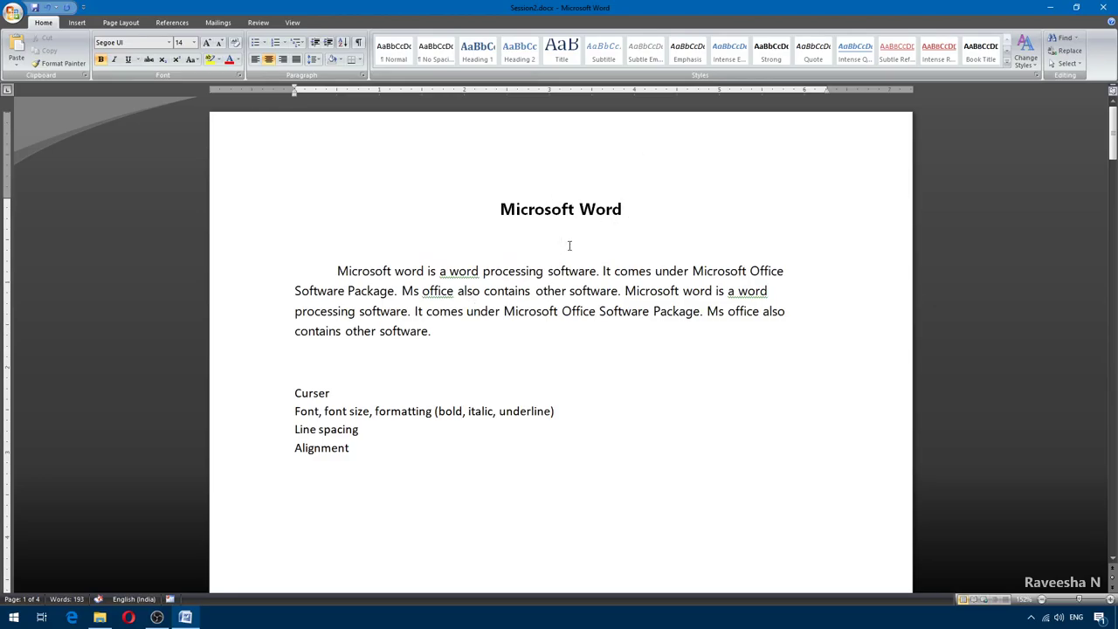
# Select the Microsoft Word heading, check its font, and delete the blank lines below it.
pyautogui.moveTo(632, 208); pyautogui.dragTo(524, 218)
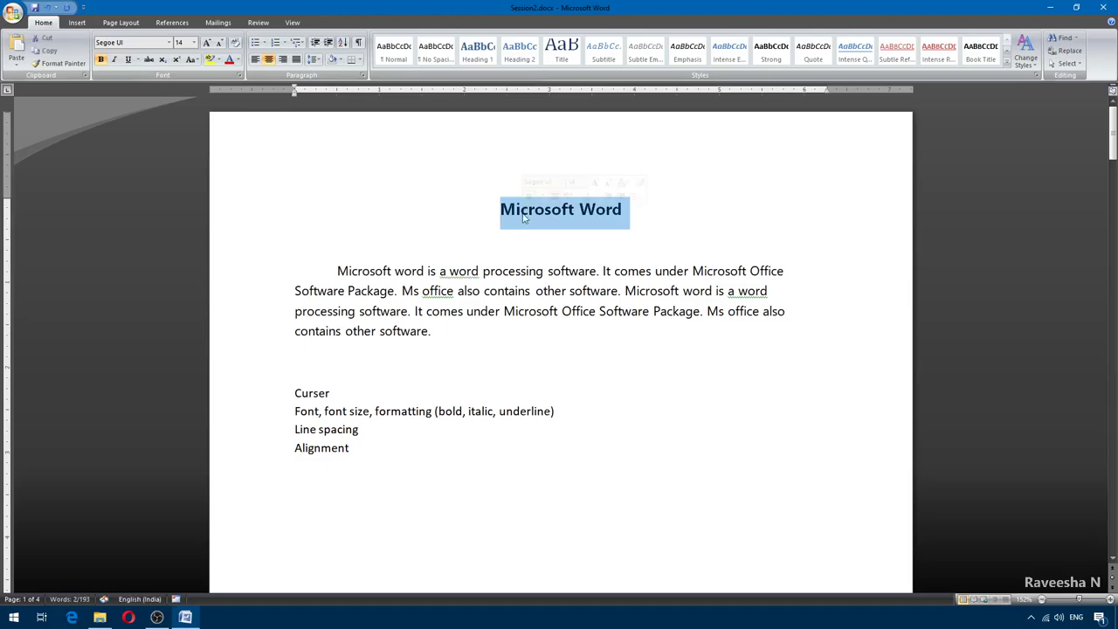
pyautogui.click(566, 240)
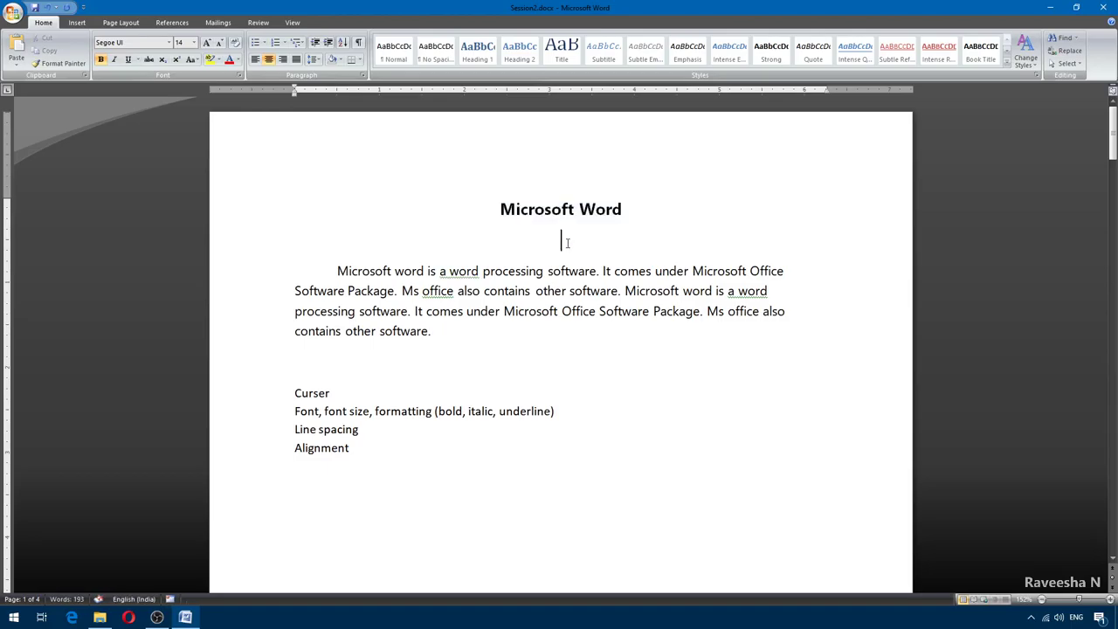
pyautogui.tripleClick(601, 208)
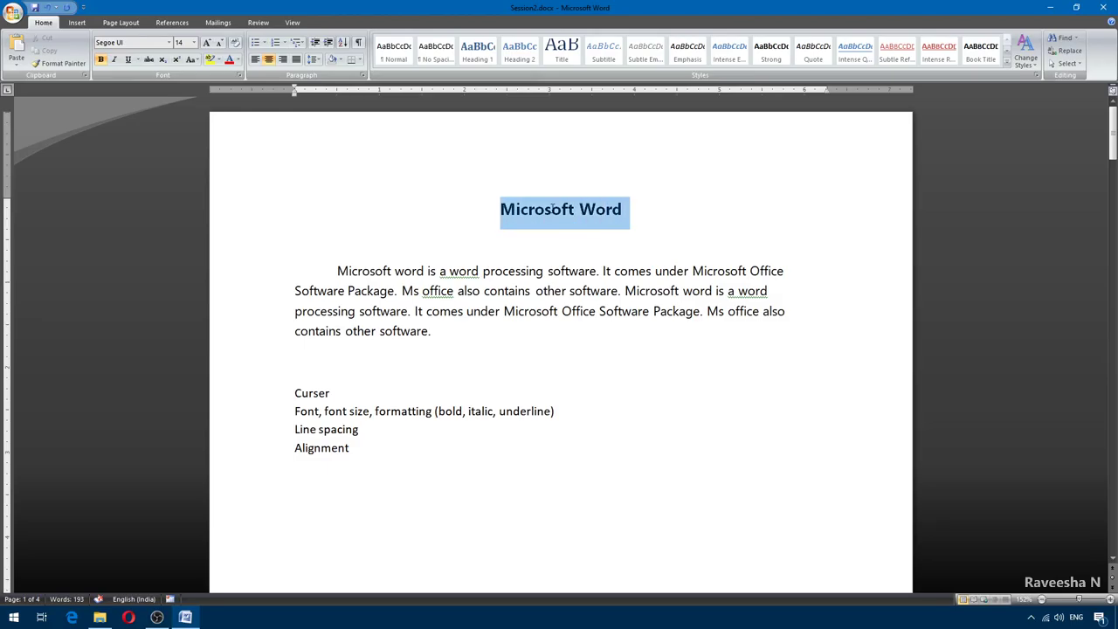
pyautogui.click(145, 44)
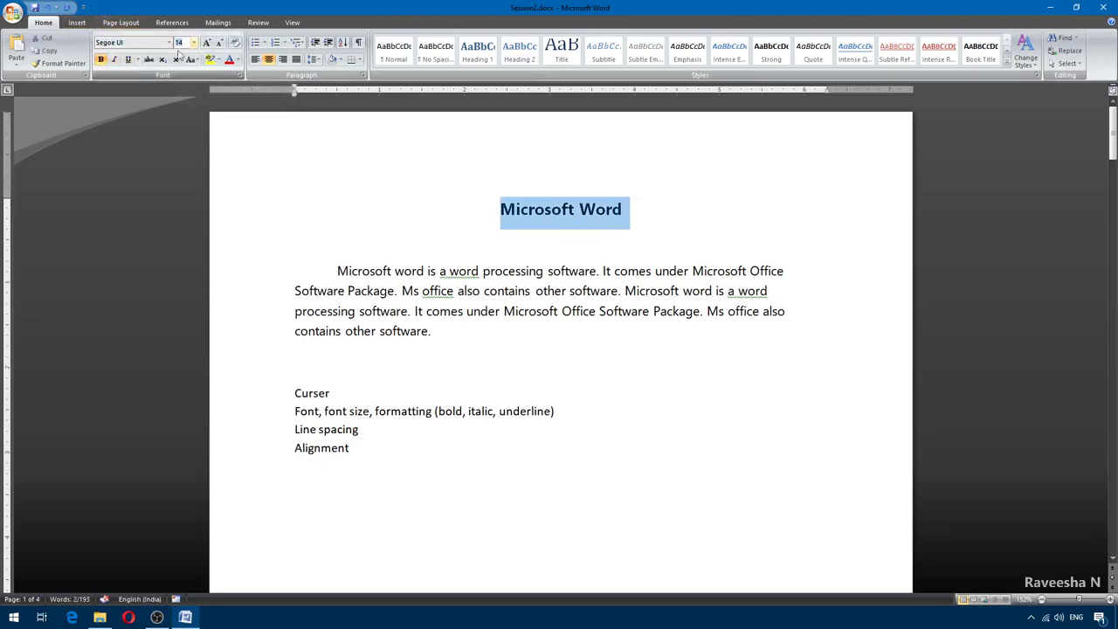
pyautogui.click(644, 209)
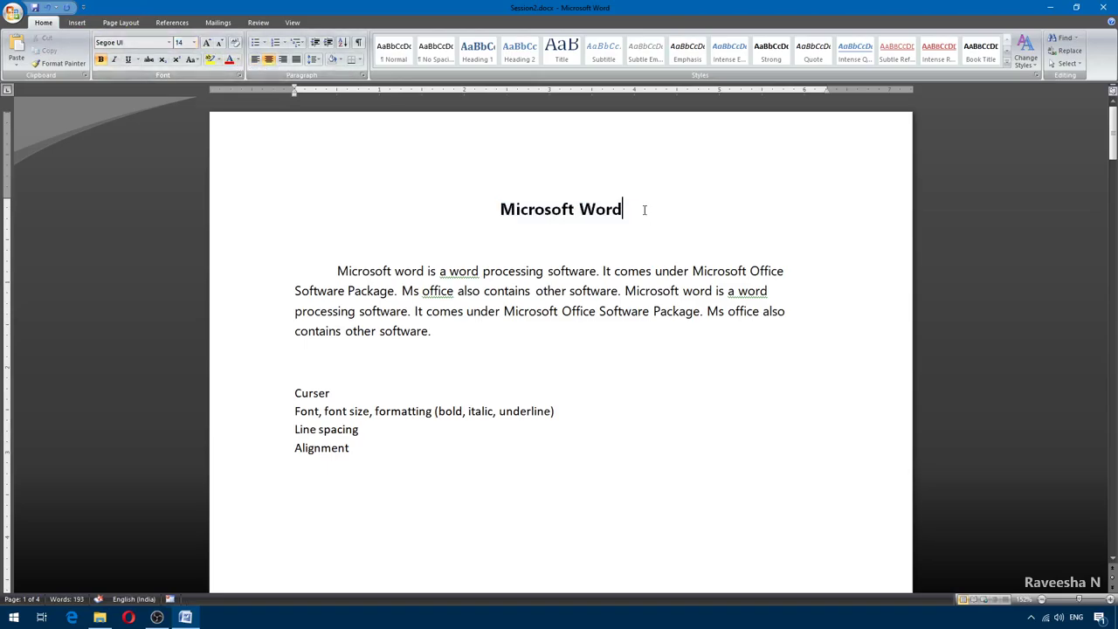
pyautogui.press('Return')
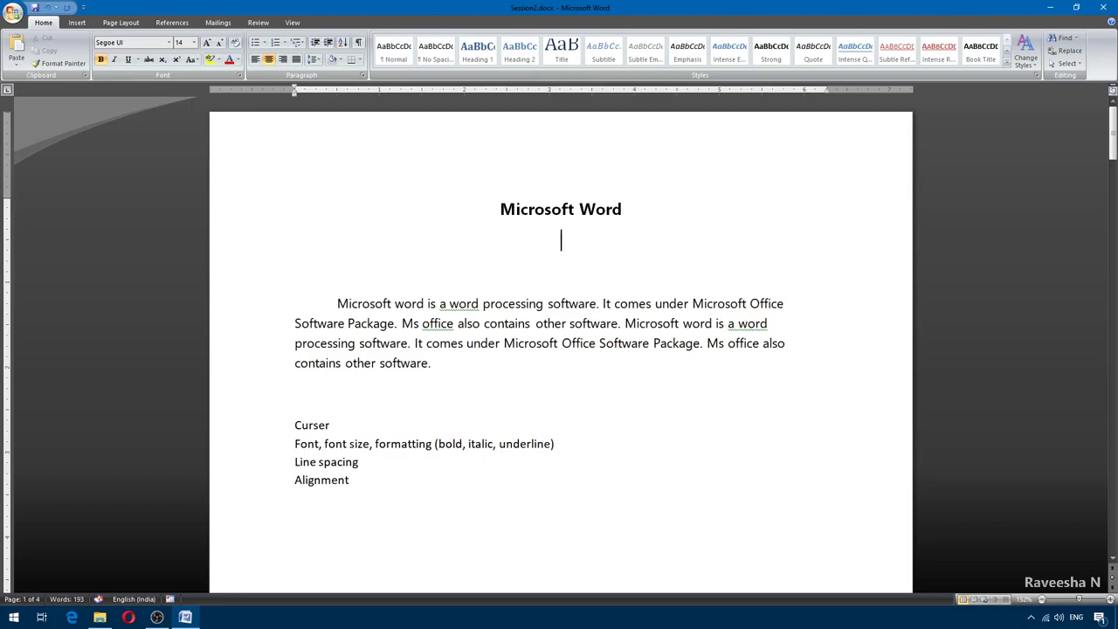
pyautogui.press('Delete')
pyautogui.press('Delete')
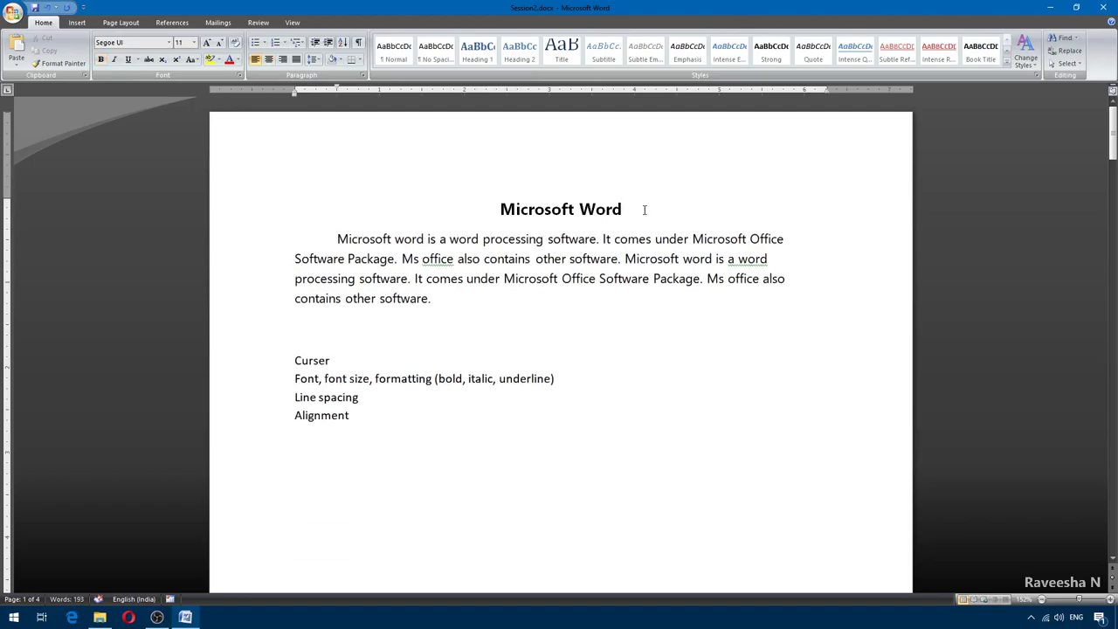
# Add one empty left-aligned line below the Microsoft Word title.
pyautogui.press('Up')
pyautogui.press('End')
pyautogui.press('Return')
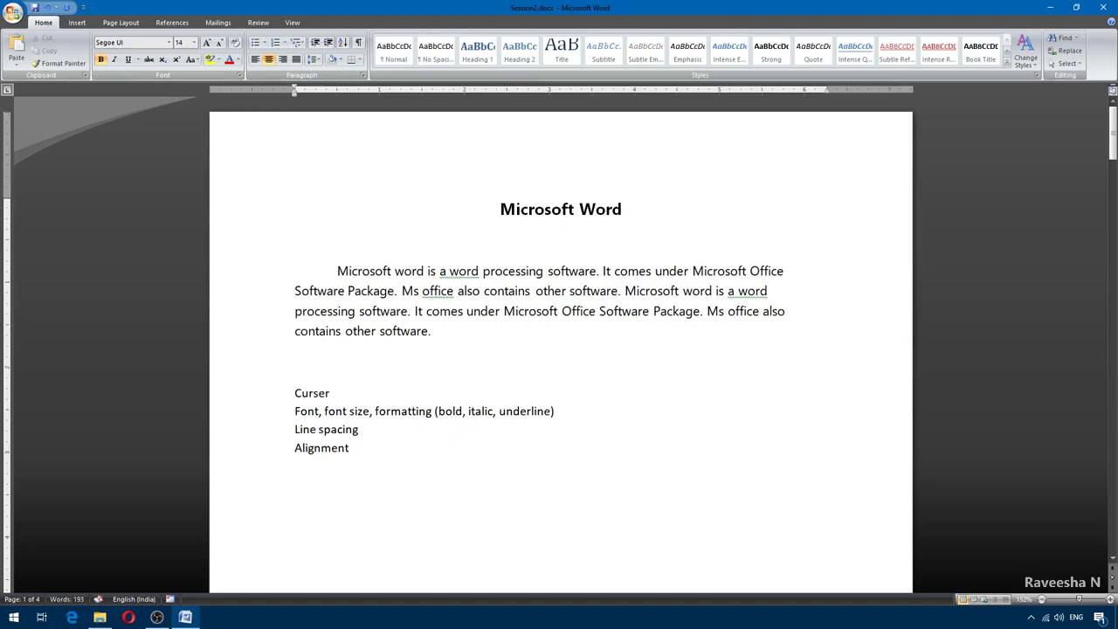
pyautogui.hotkey('ctrl', 'l')
# Type the subheading 'Paragraph', correcting the mistyped last letter.
pyautogui.write('Paragrapg')
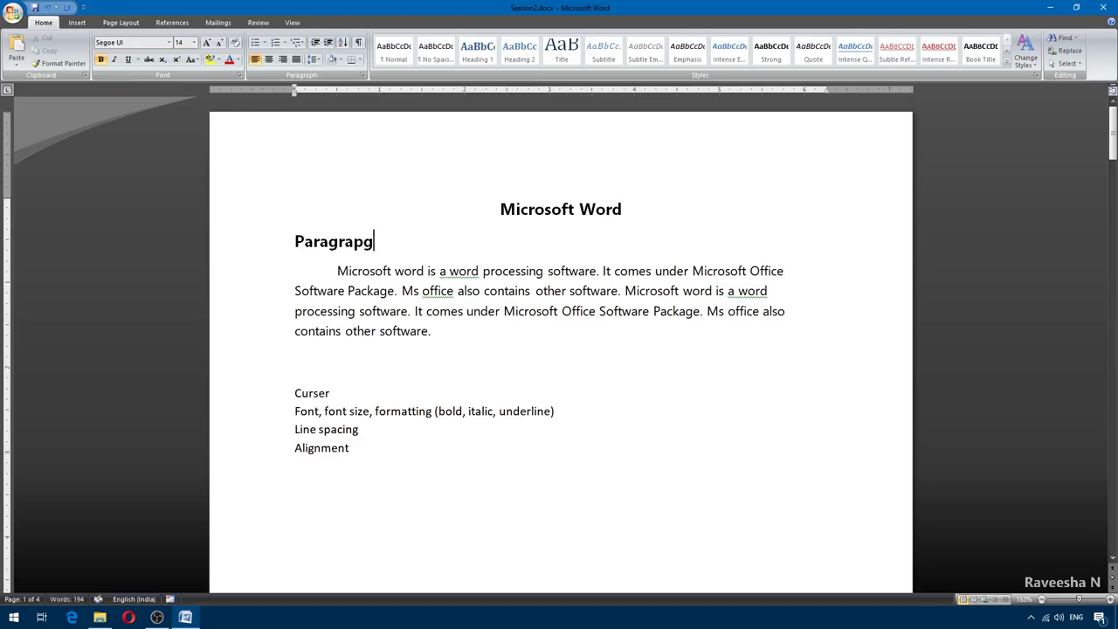
pyautogui.press('BackSpace')
pyautogui.write('h')
# Select the Paragraph subheading and view its font size options.
pyautogui.moveTo(384, 246); pyautogui.dragTo(295, 243)
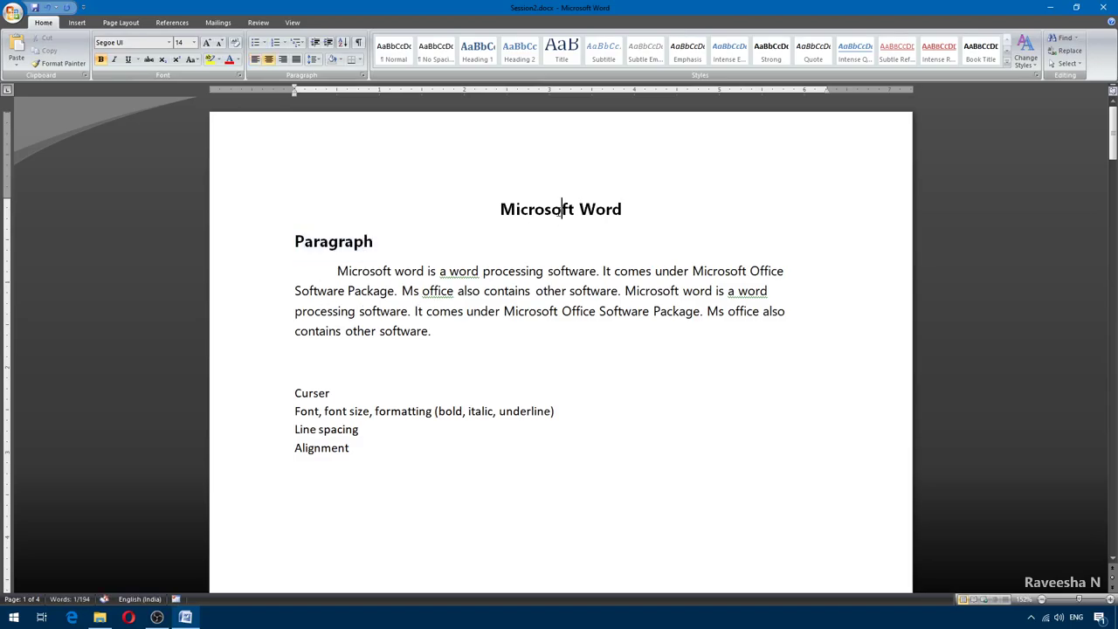
pyautogui.doubleClick(569, 209)
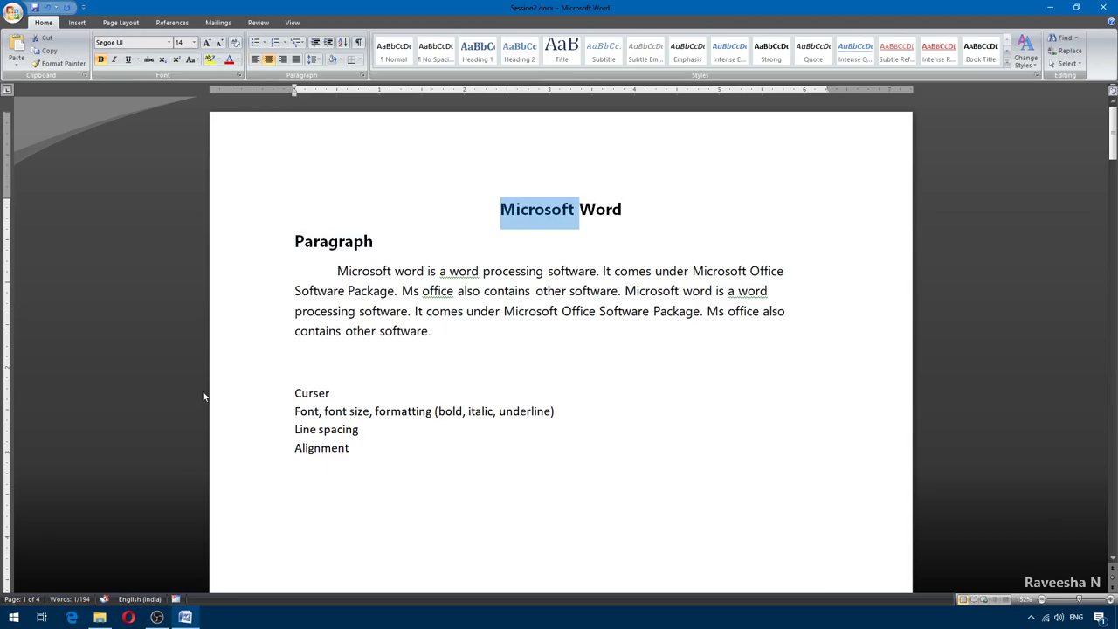
pyautogui.click(575, 210)
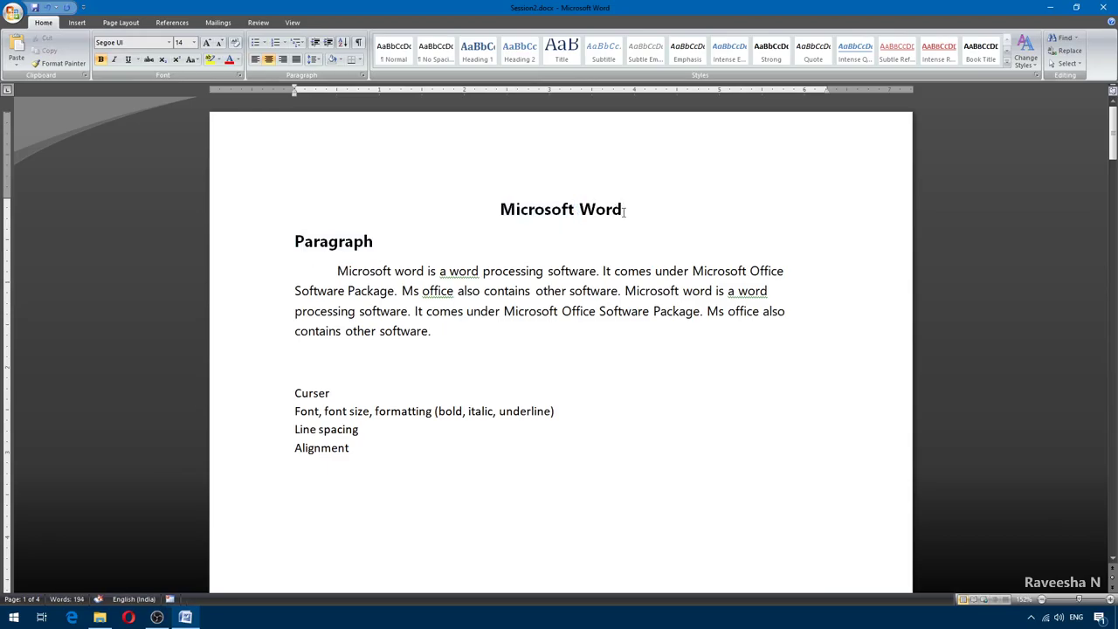
pyautogui.moveTo(374, 245); pyautogui.dragTo(294, 244)
pyautogui.click(193, 42)
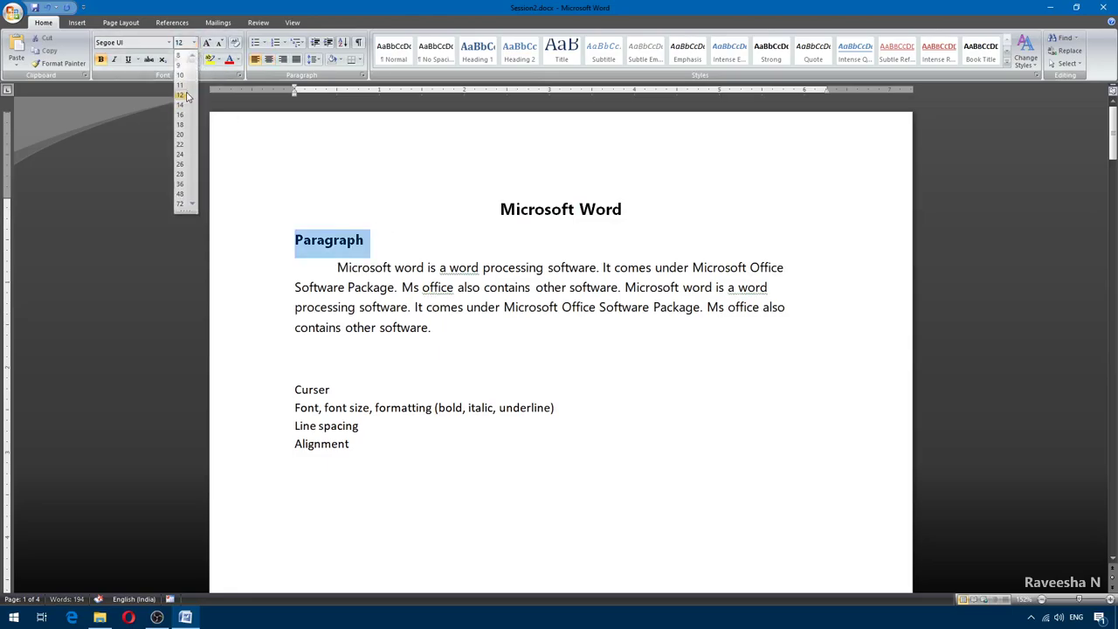
# Italicize the Paragraph subheading.
pyautogui.press('Escape')
pyautogui.click(431, 328)
pyautogui.doubleClick(536, 209)
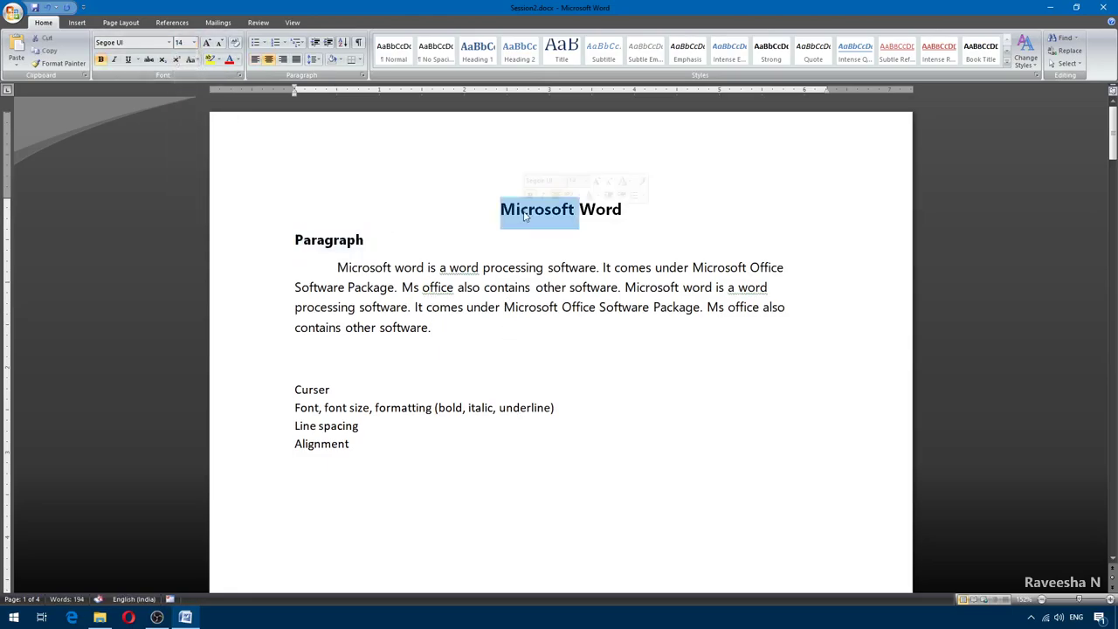
pyautogui.doubleClick(339, 241)
pyautogui.doubleClick(341, 267)
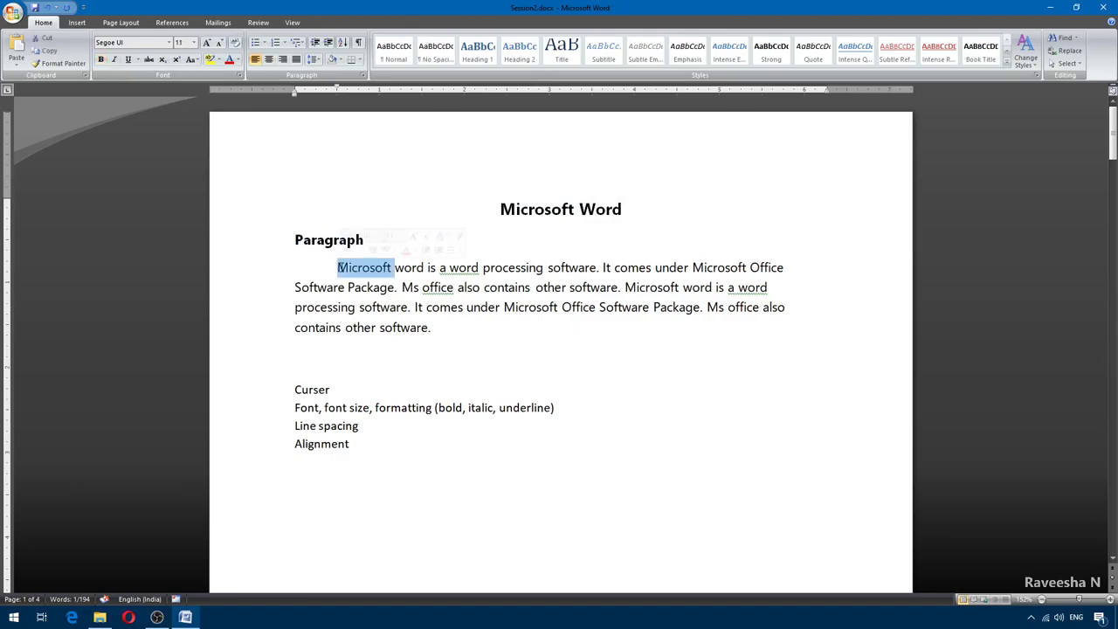
pyautogui.click(437, 288)
pyautogui.moveTo(502, 210); pyautogui.dragTo(614, 214)
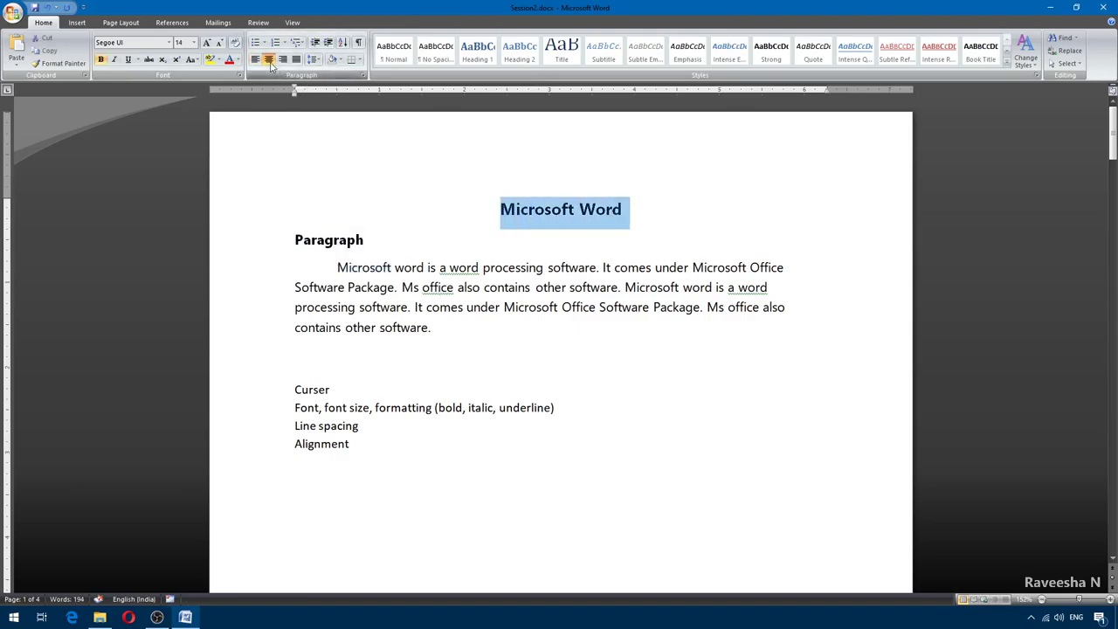
pyautogui.doubleClick(354, 247)
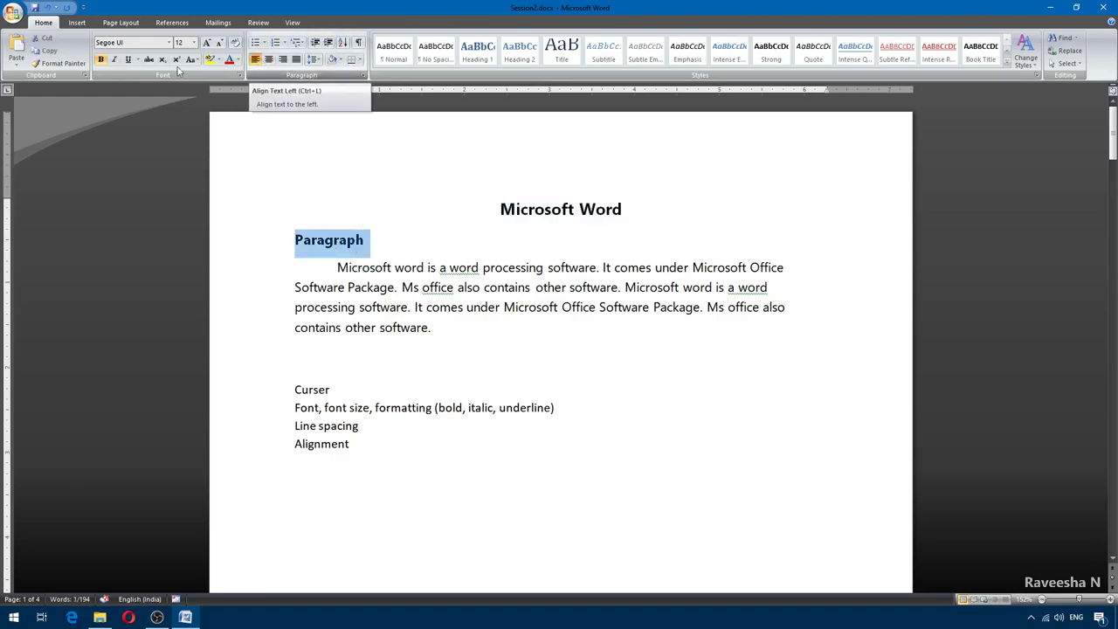
pyautogui.click(113, 61)
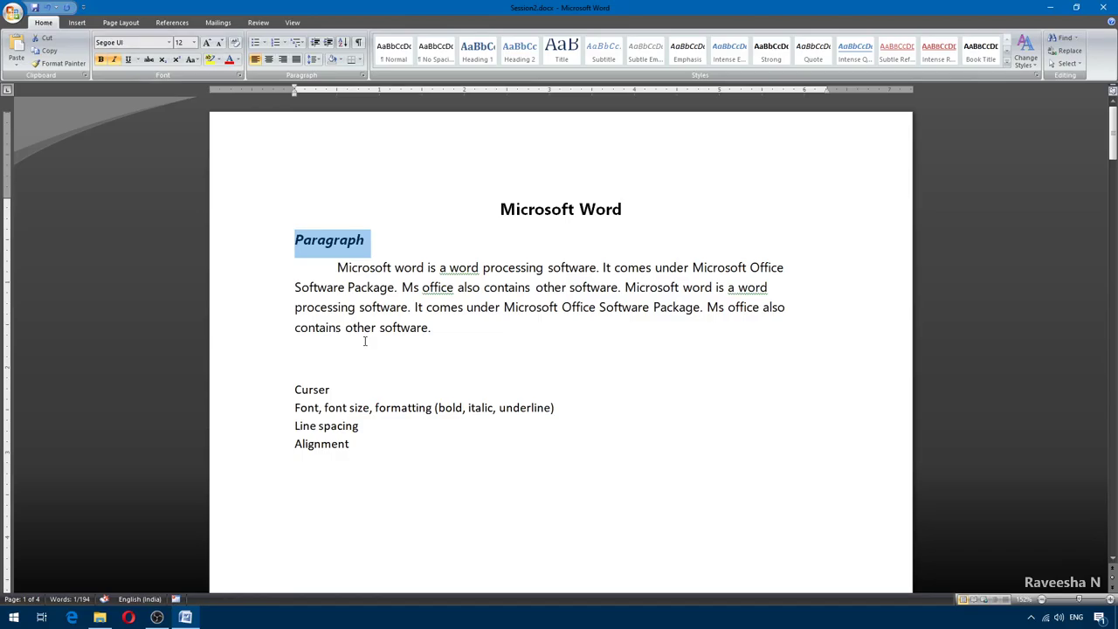
# Reapply bold with Ctrl+B so the Paragraph subheading is bold italic.
pyautogui.click(444, 236)
pyautogui.click(499, 209)
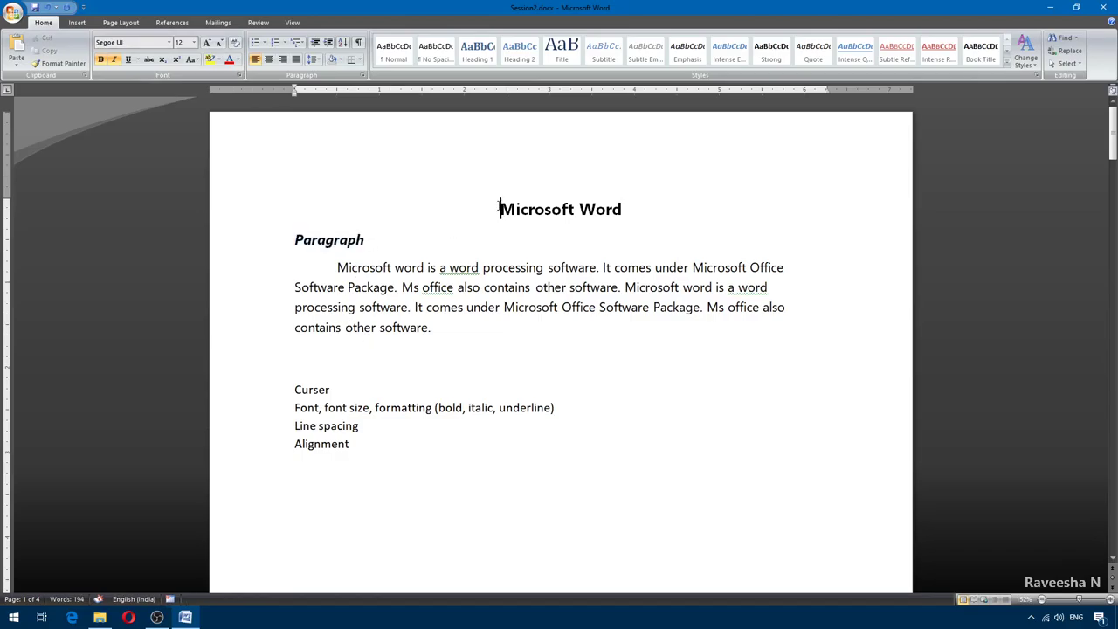
pyautogui.moveTo(499, 209); pyautogui.dragTo(513, 238)
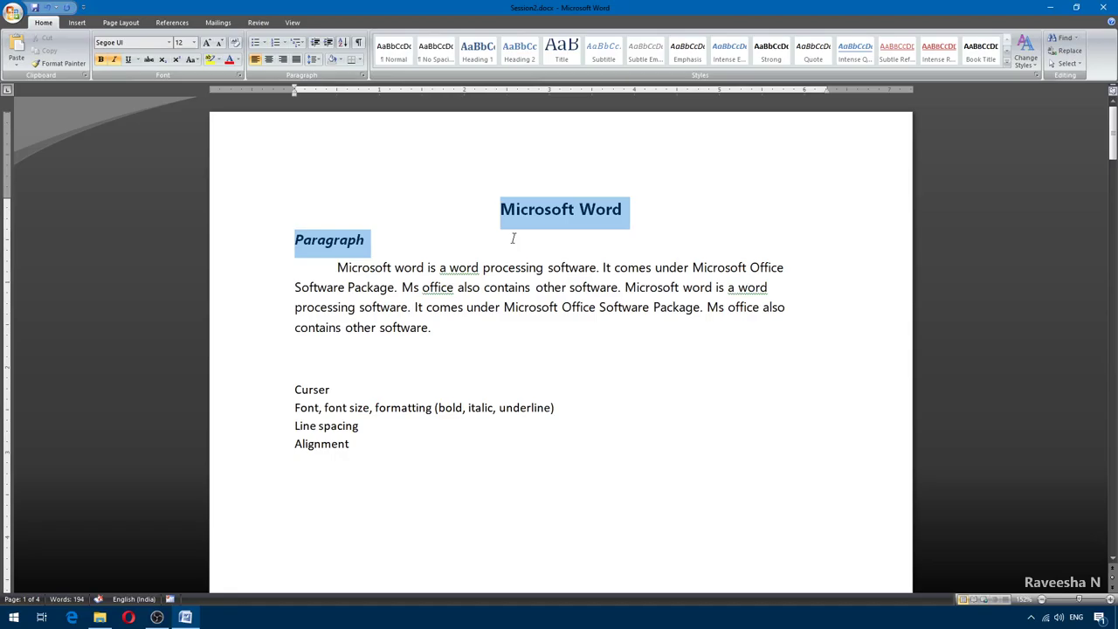
pyautogui.moveTo(513, 238); pyautogui.dragTo(515, 242)
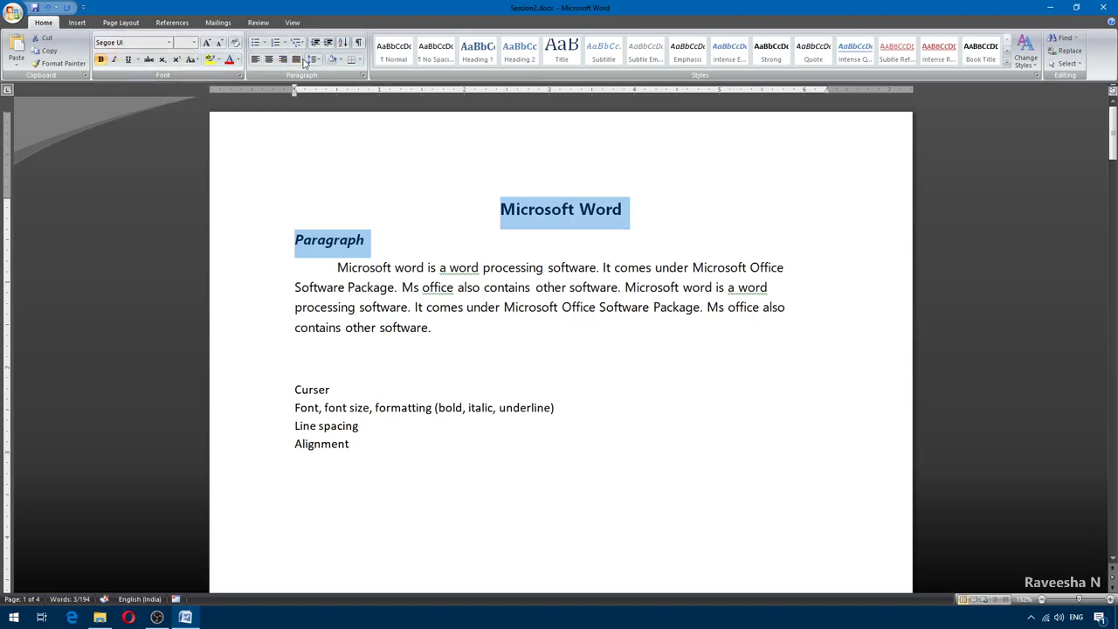
pyautogui.click(367, 240)
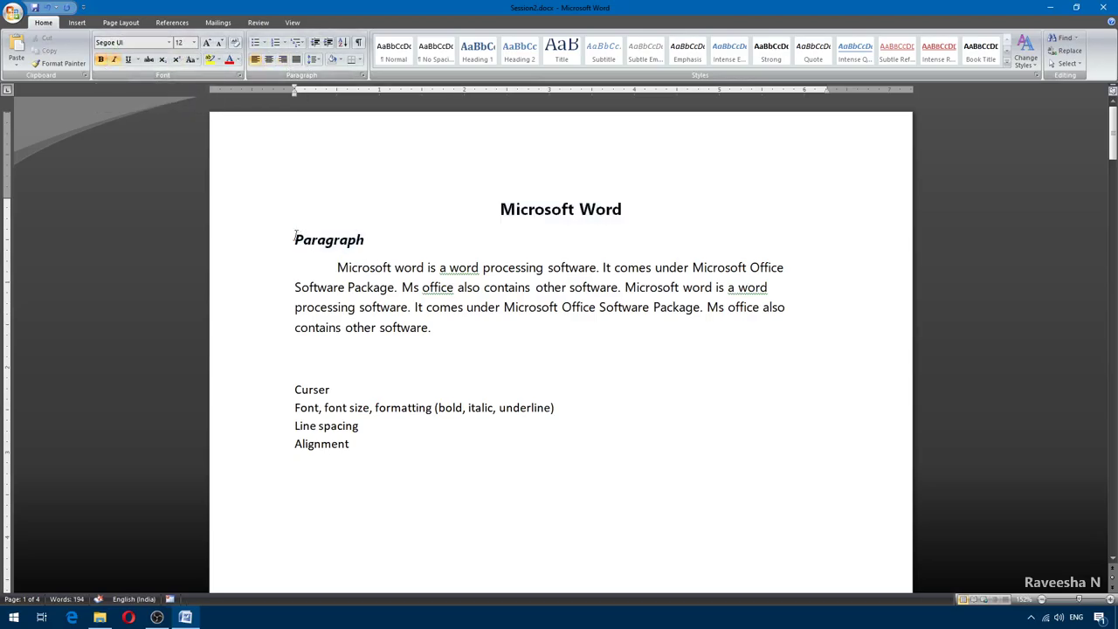
pyautogui.moveTo(294, 239); pyautogui.dragTo(434, 328)
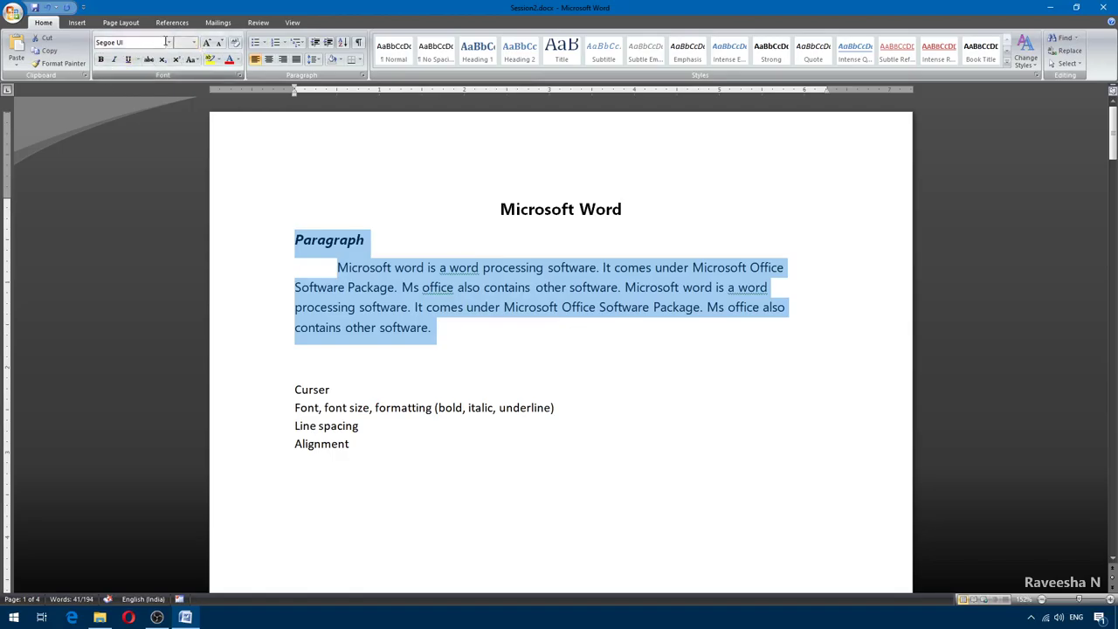
pyautogui.click(392, 226)
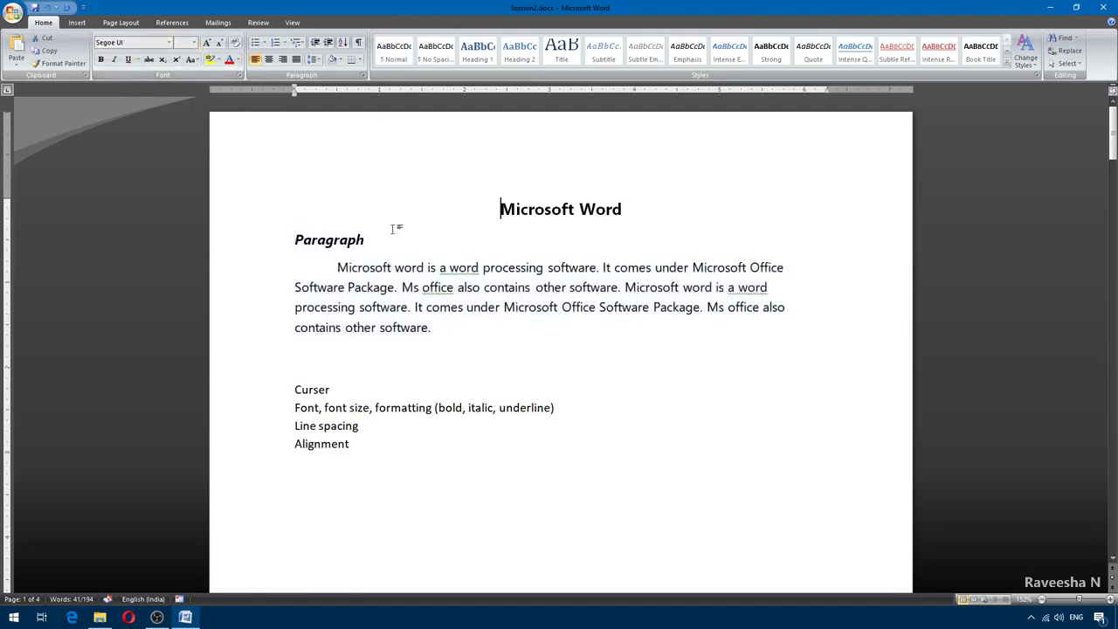
pyautogui.doubleClick(301, 241)
pyautogui.hotkey('ctrl', 'b')
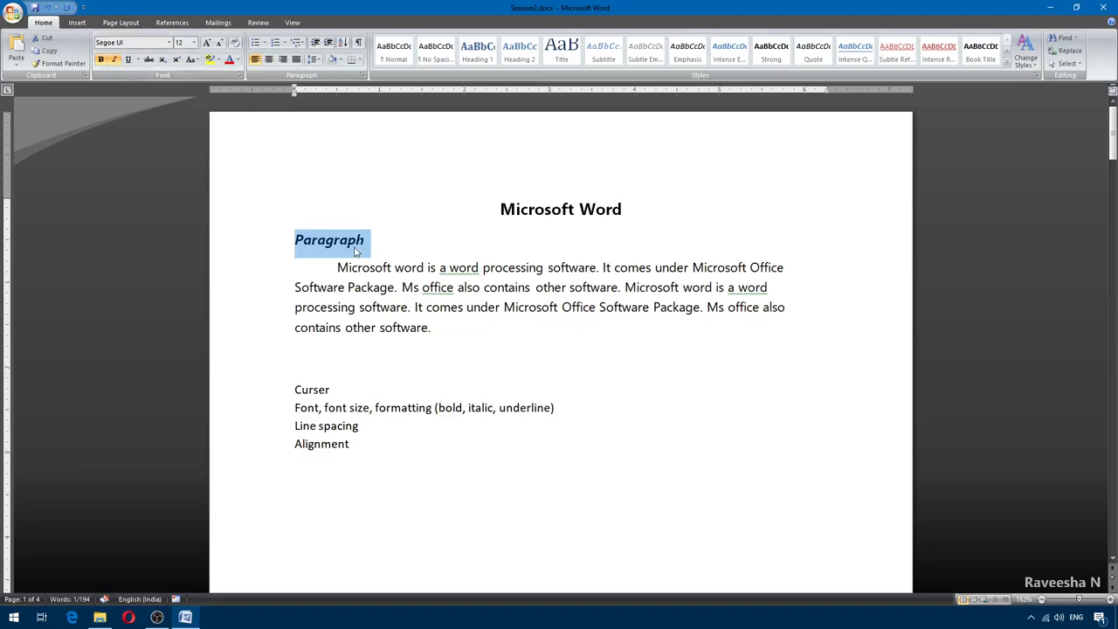
pyautogui.click(135, 43)
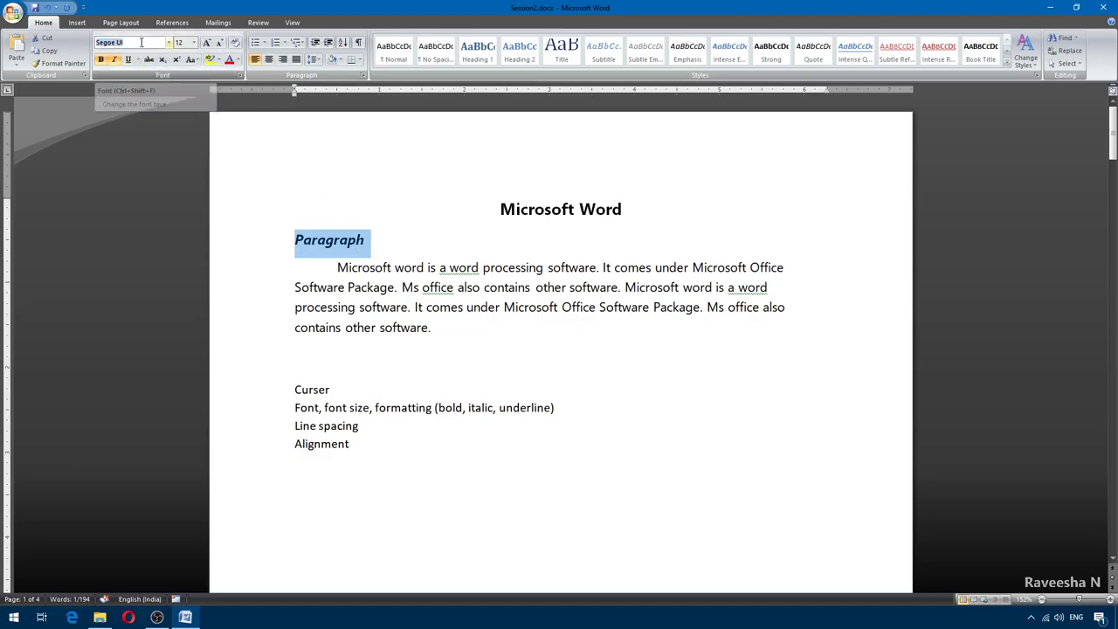
# Set the Paragraph subheading to 14 pt using Grow Font and Shrink Font.
pyautogui.click(208, 45)
pyautogui.click(208, 45)
pyautogui.click(209, 46)
pyautogui.click(209, 45)
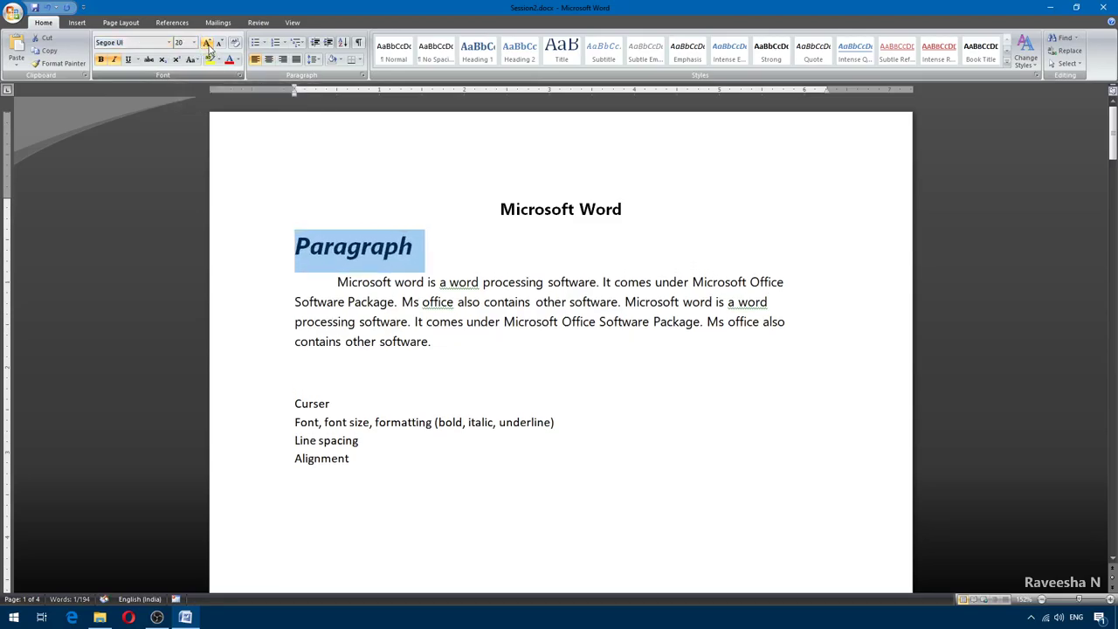
pyautogui.click(219, 45)
pyautogui.click(220, 45)
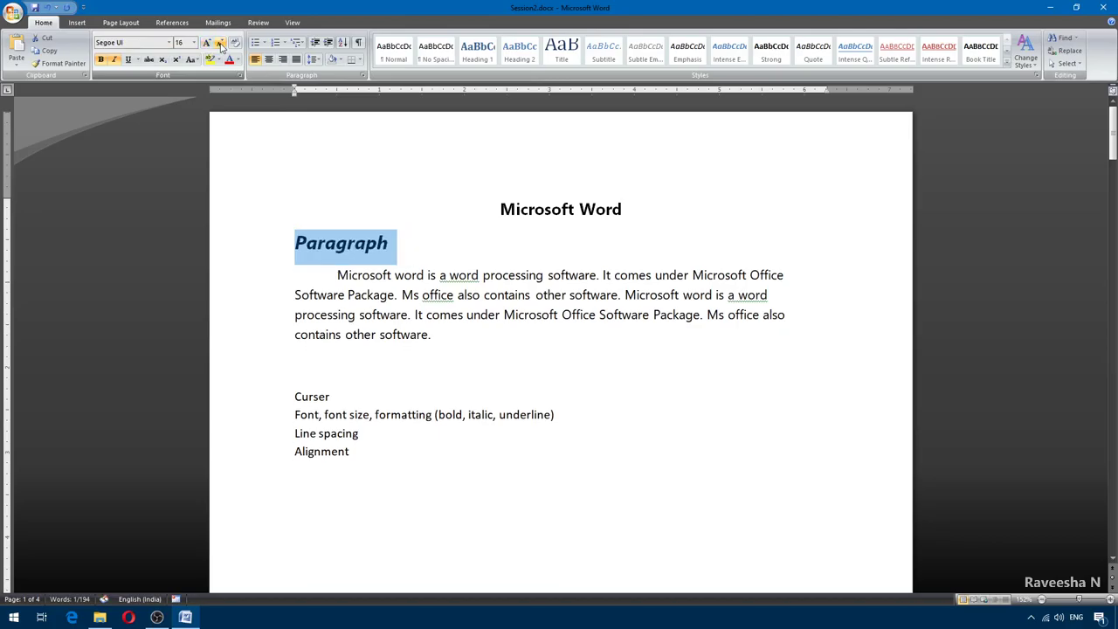
pyautogui.click(220, 45)
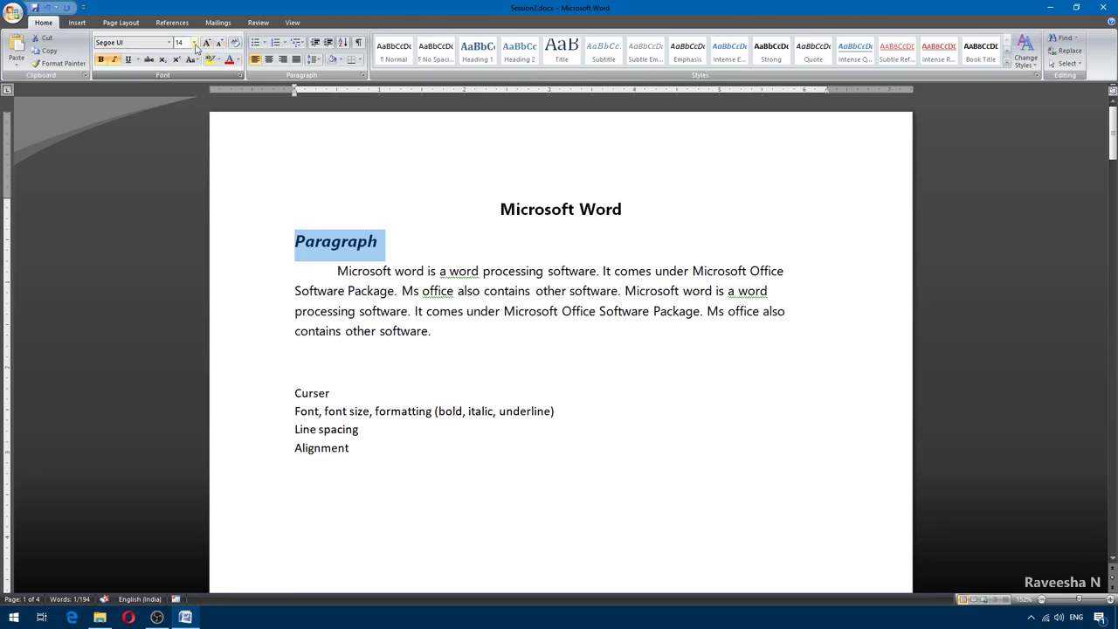
pyautogui.click(193, 42)
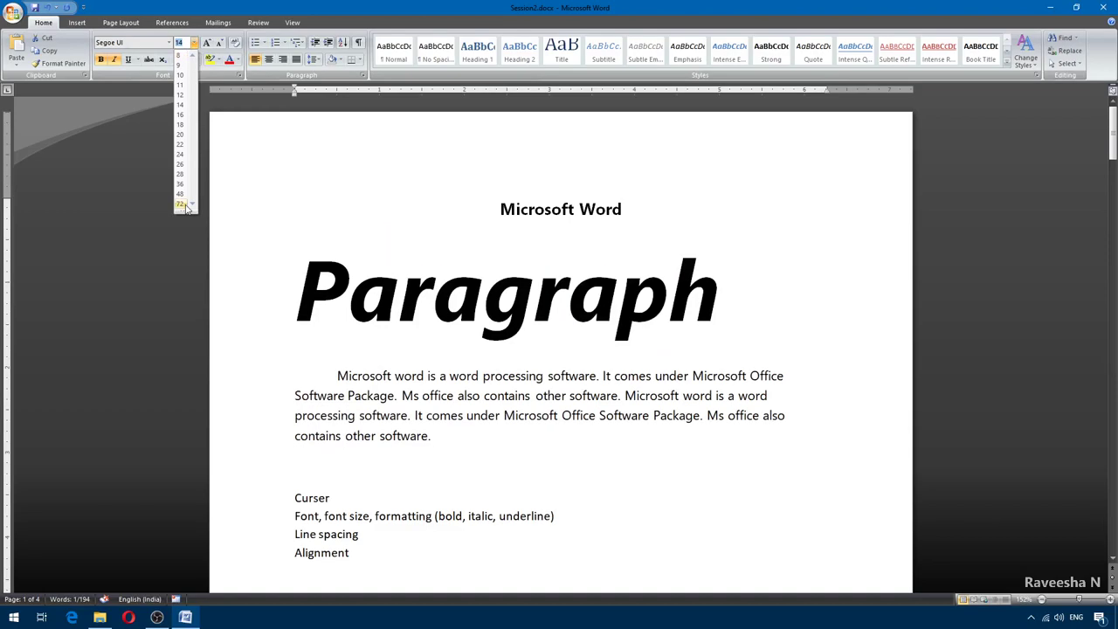
pyautogui.click(195, 42)
pyautogui.click(196, 42)
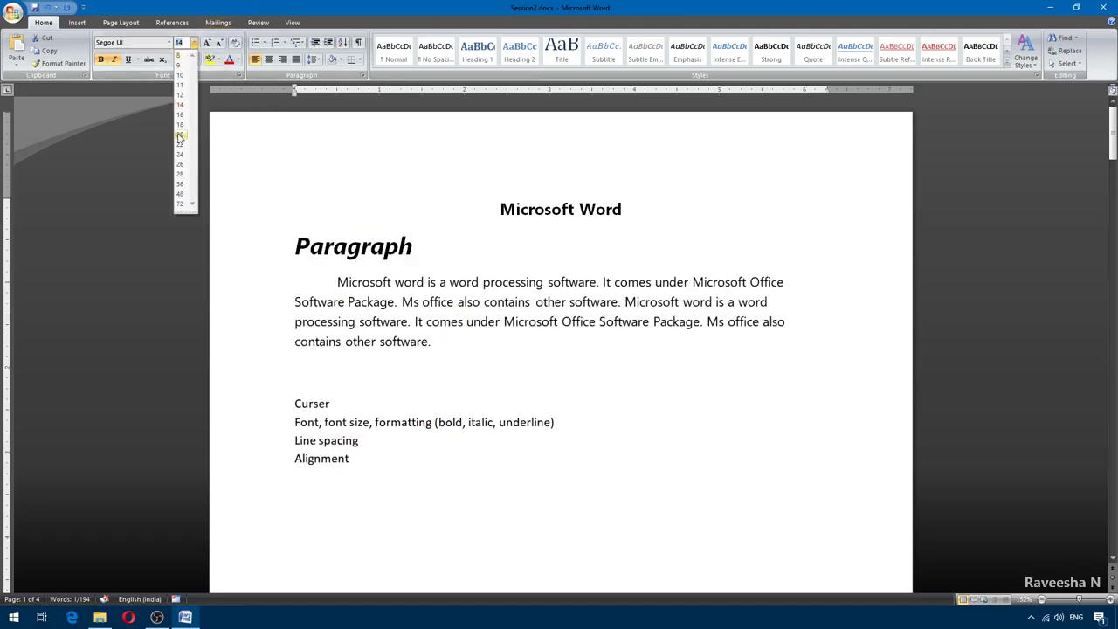
pyautogui.click(180, 56)
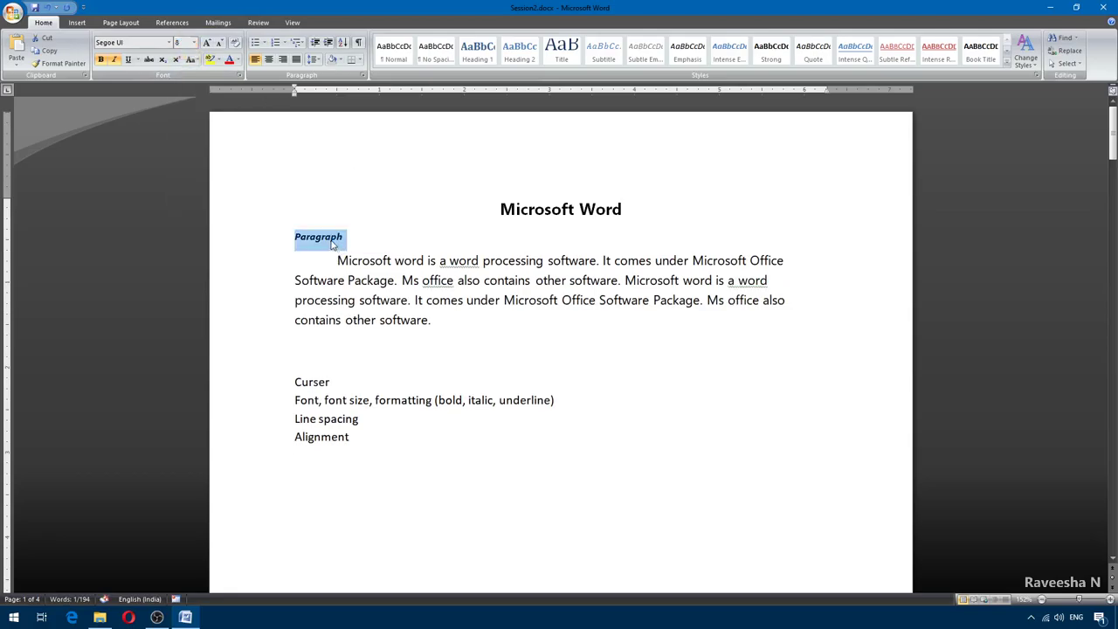
pyautogui.click(185, 43)
pyautogui.write('5')
pyautogui.press('Return')
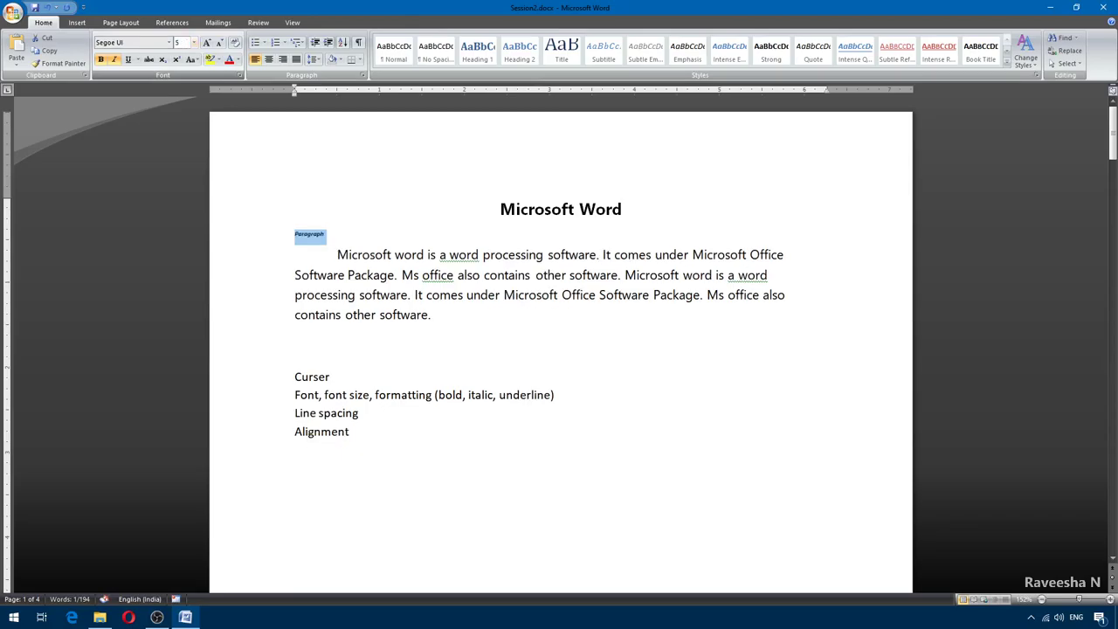
pyautogui.click(180, 41)
pyautogui.write('80')
pyautogui.press('Return')
pyautogui.hotkey('ctrl', 'z')
pyautogui.click(193, 42)
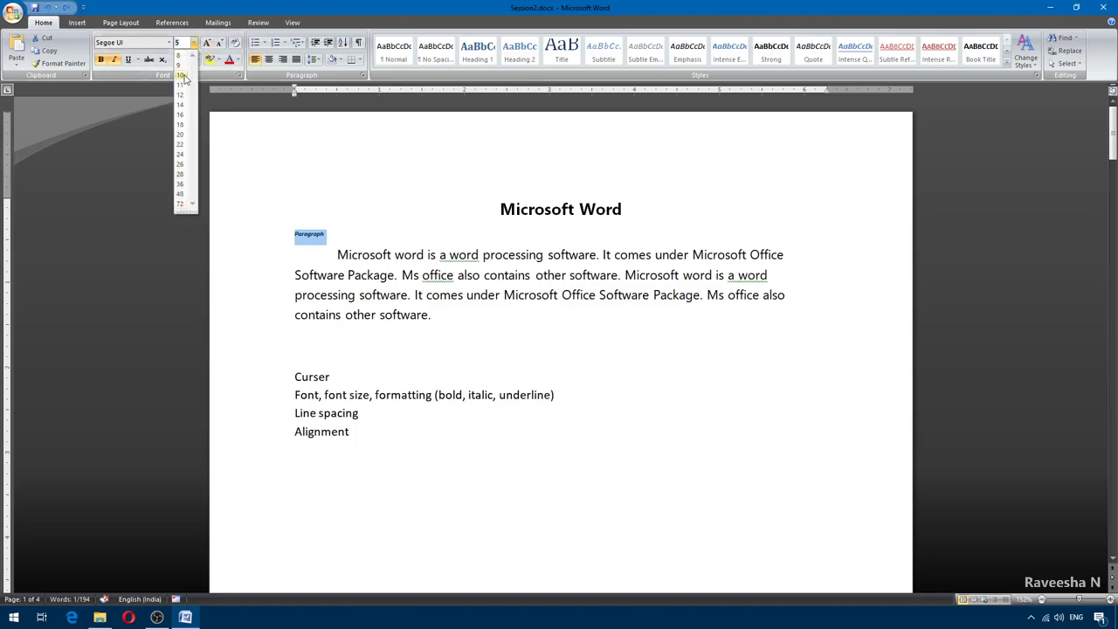
pyautogui.press('Escape')
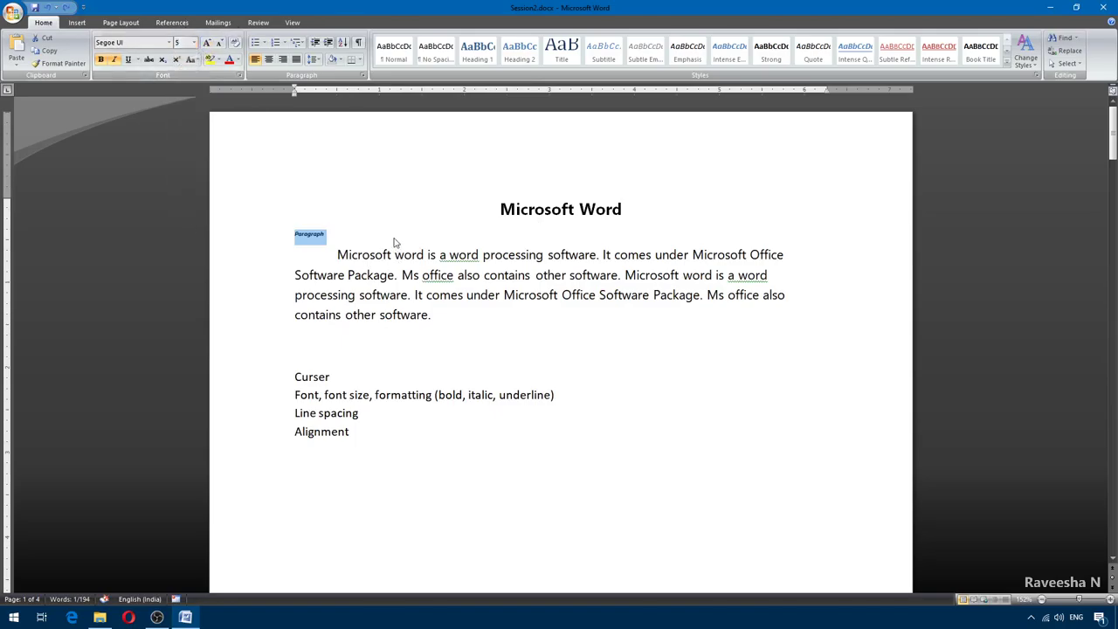
pyautogui.hotkey('ctrl', 'z')
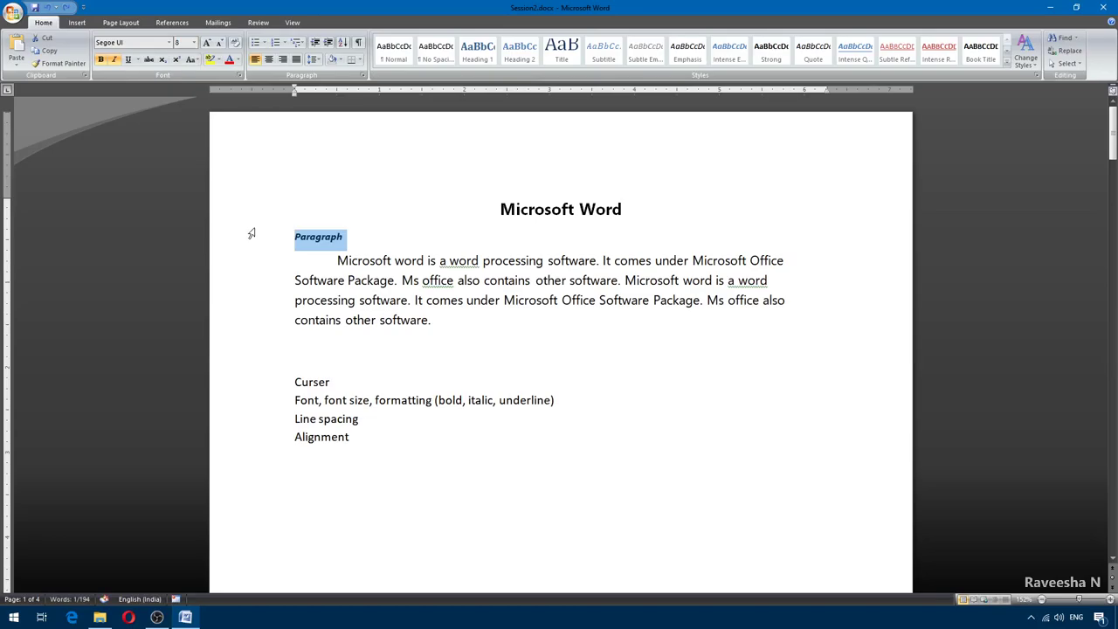
pyautogui.hotkey('ctrl', 'z')
pyautogui.click(694, 272)
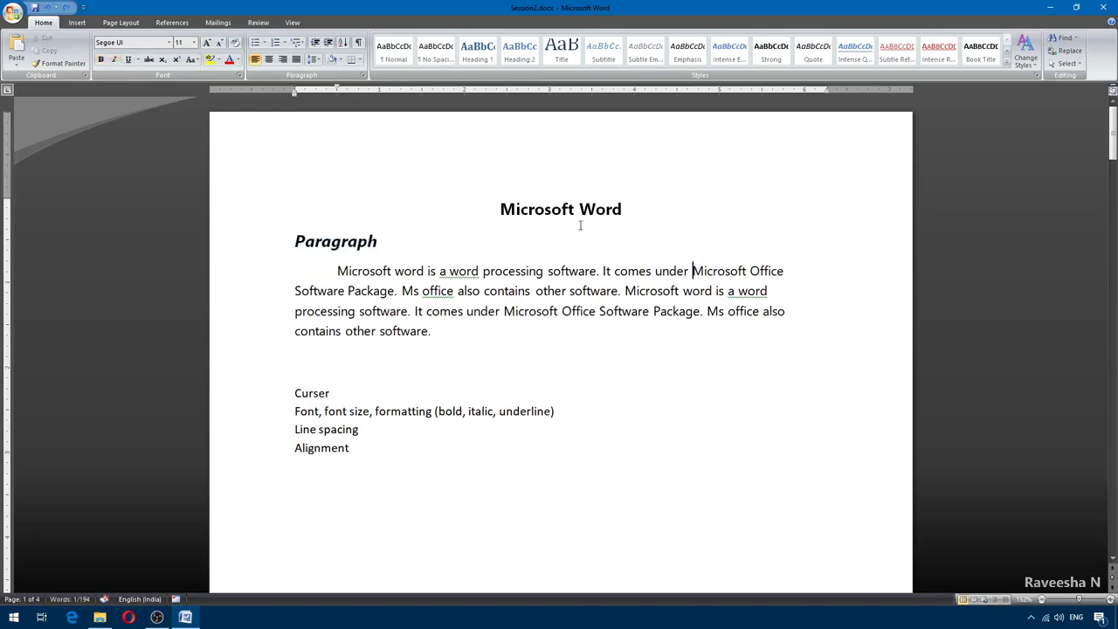
pyautogui.moveTo(501, 210); pyautogui.dragTo(622, 214)
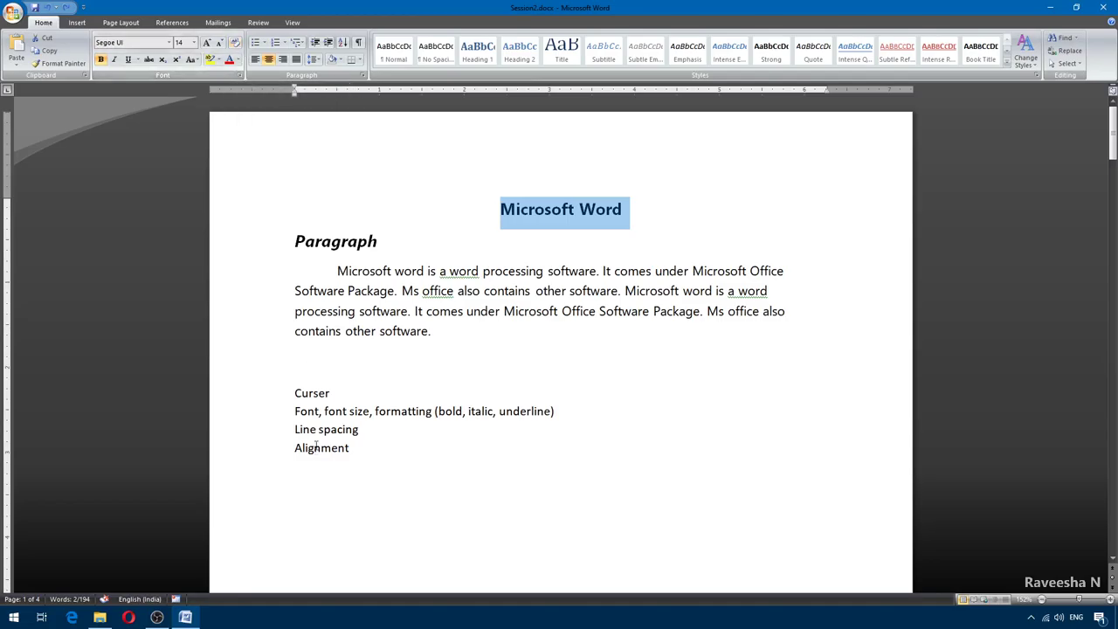
pyautogui.moveTo(296, 430); pyautogui.dragTo(351, 434)
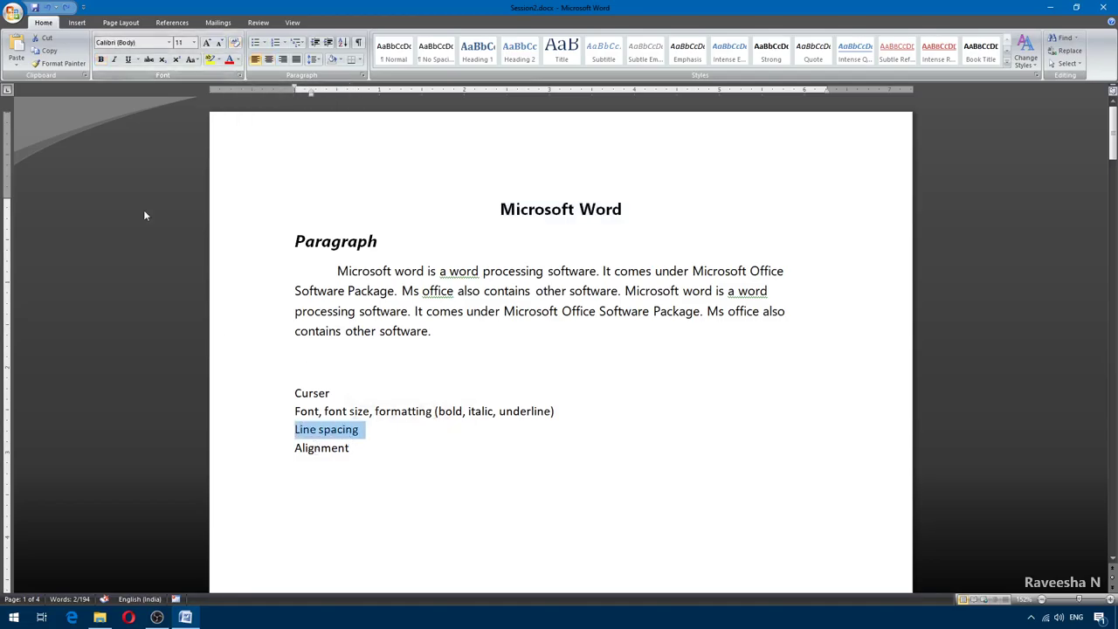
pyautogui.click(147, 42)
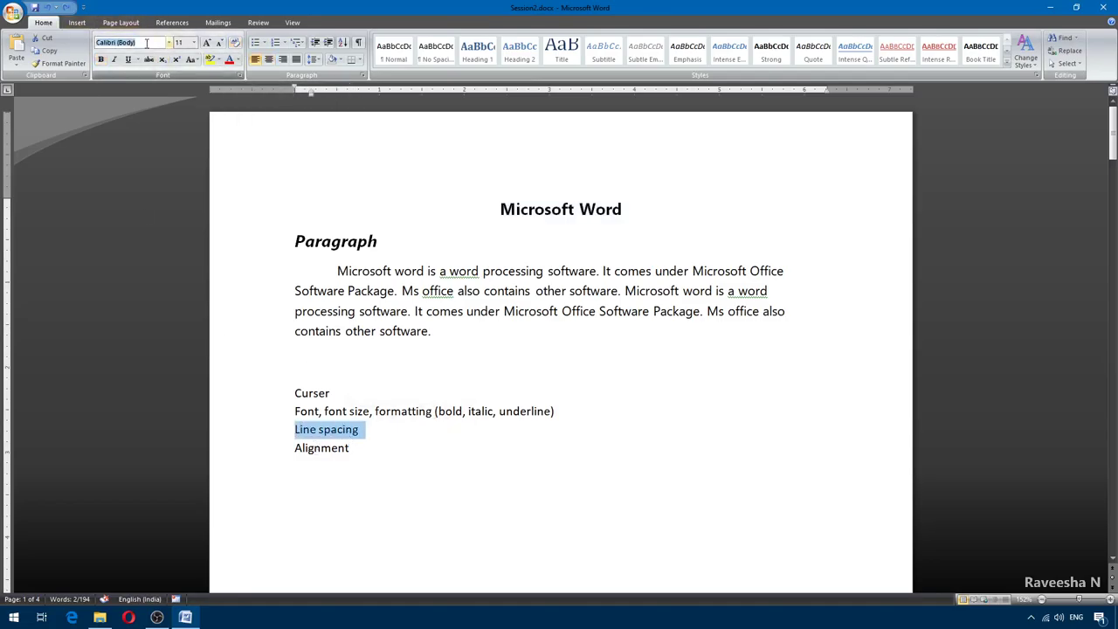
pyautogui.click(183, 41)
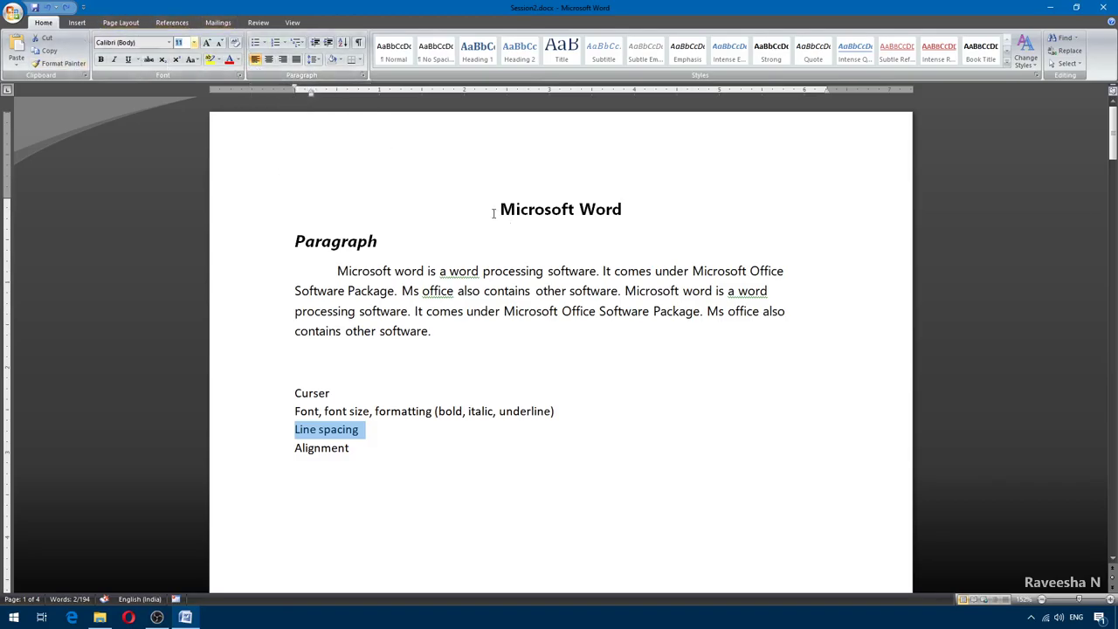
pyautogui.moveTo(494, 214); pyautogui.dragTo(632, 215)
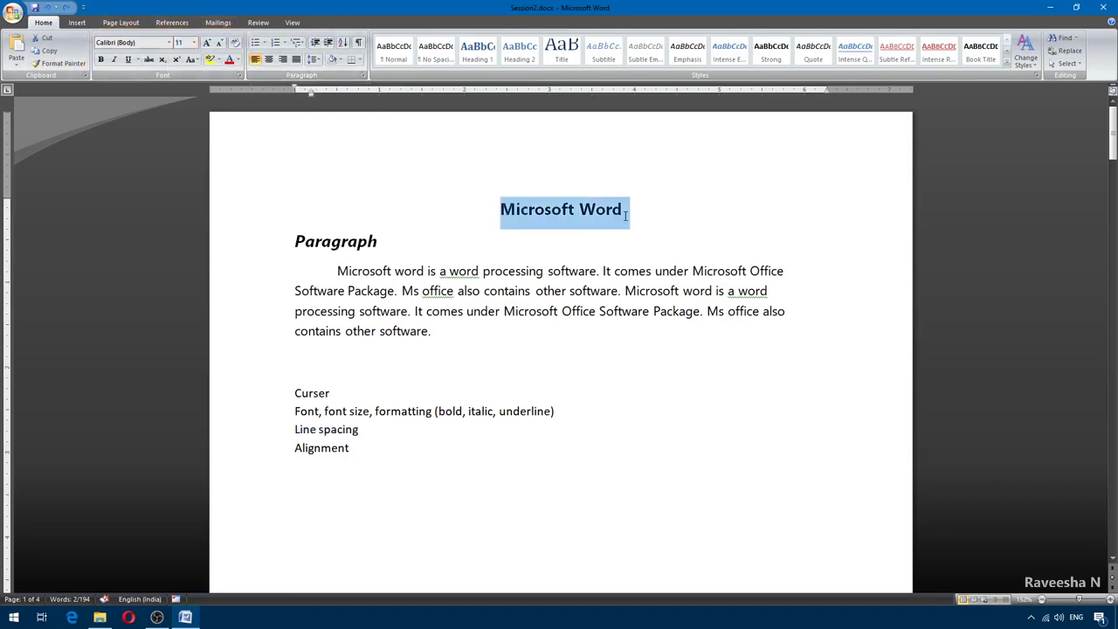
pyautogui.click(235, 42)
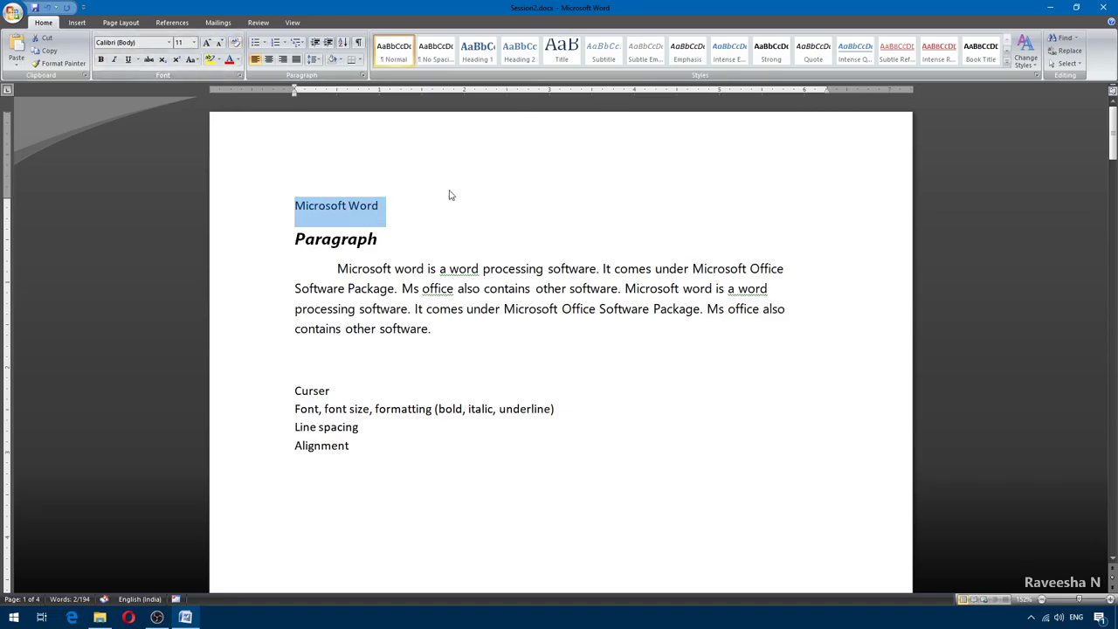
pyautogui.hotkey('ctrl', 'z')
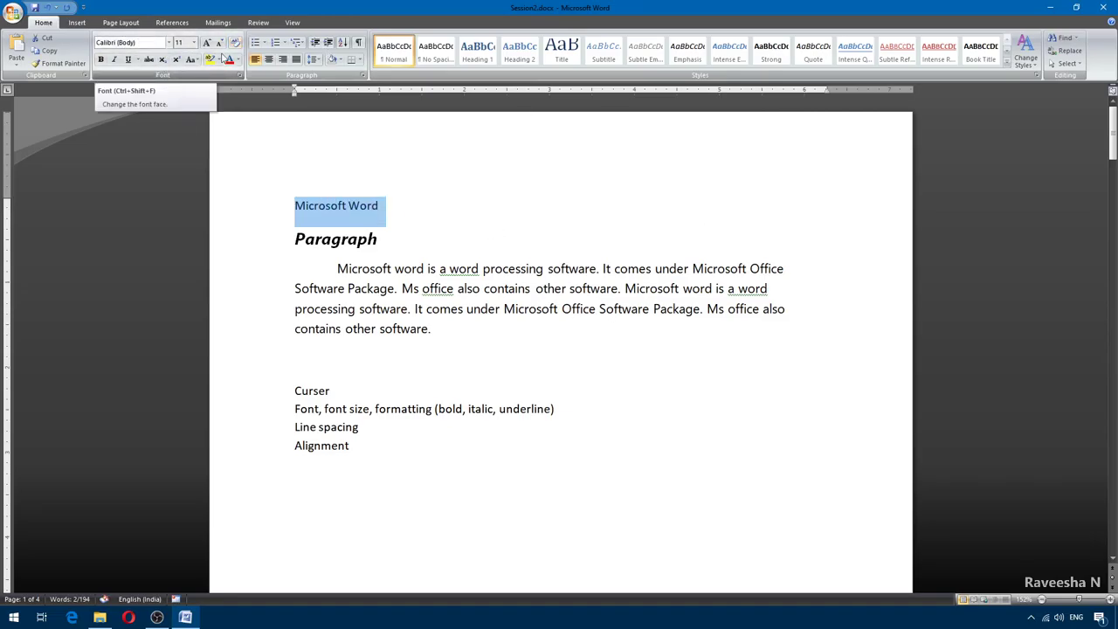
pyautogui.click(234, 44)
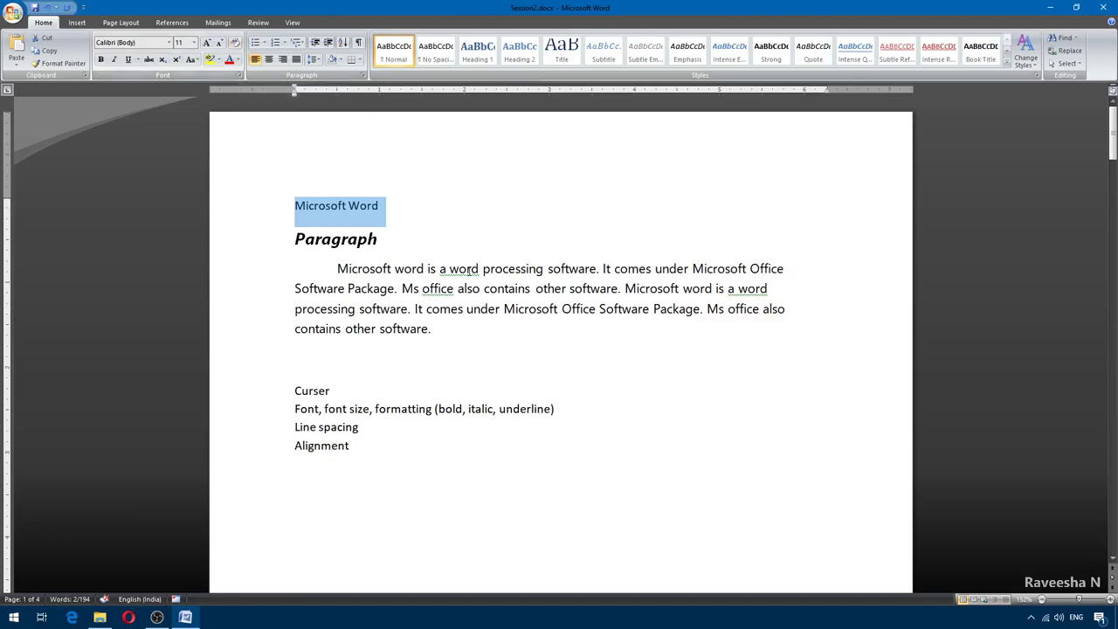
pyautogui.tripleClick(323, 238)
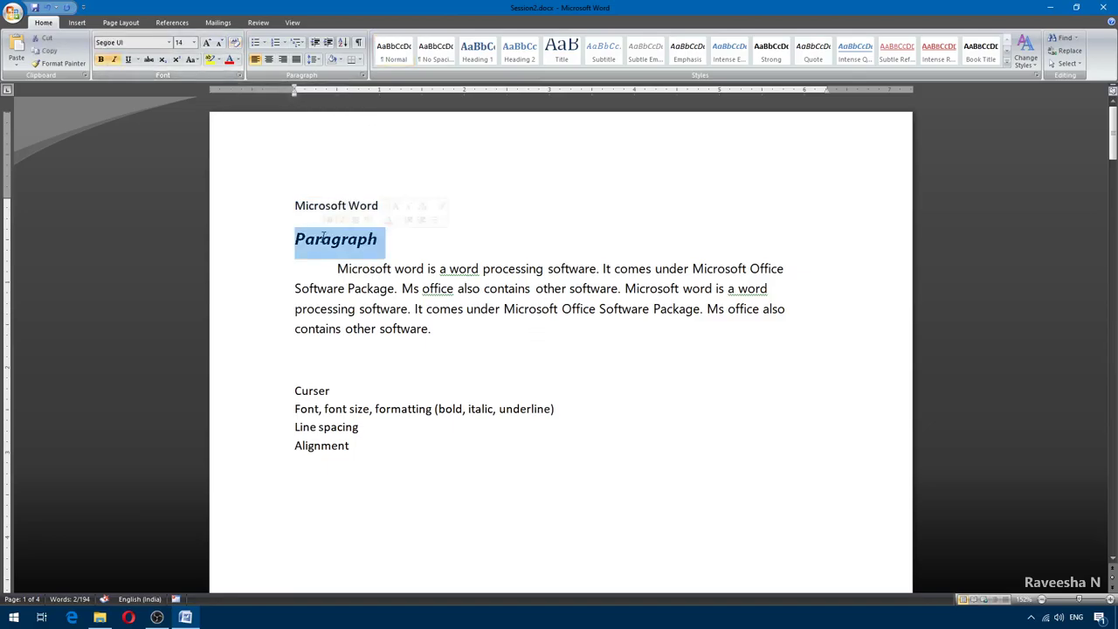
pyautogui.hotkey('ctrl', 'space')
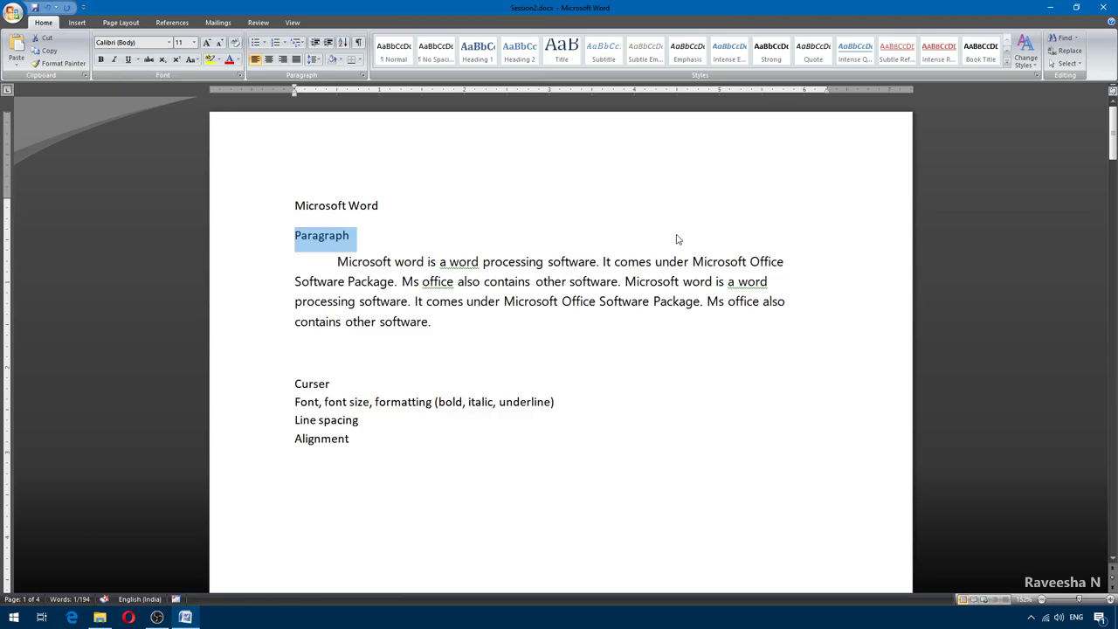
pyautogui.hotkey('ctrl', 'alt', '1')
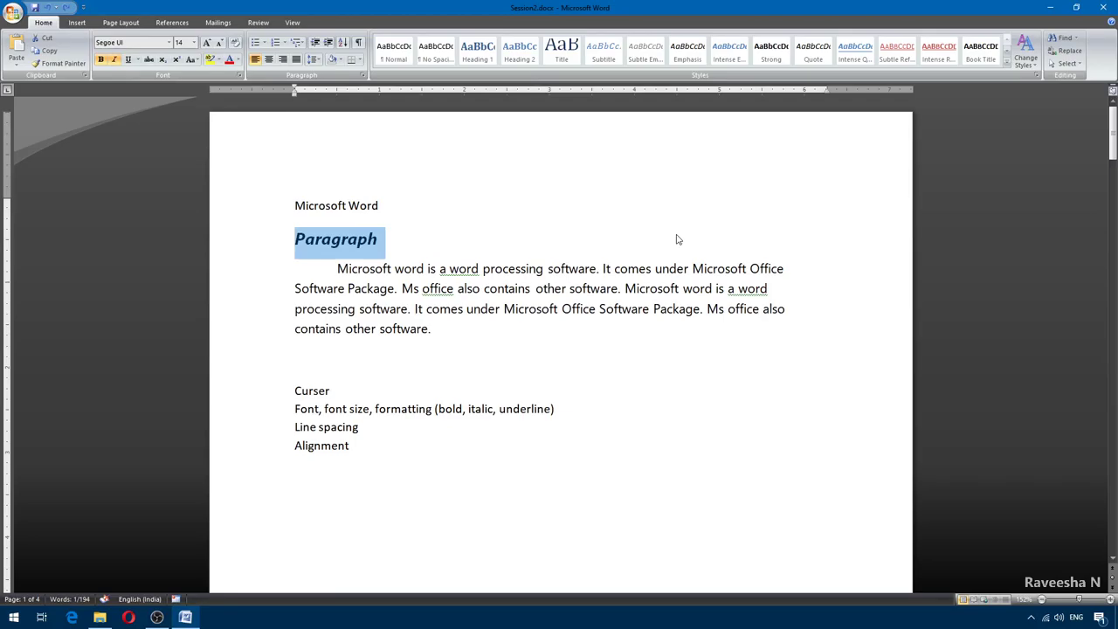
pyautogui.hotkey('ctrl', 'z')
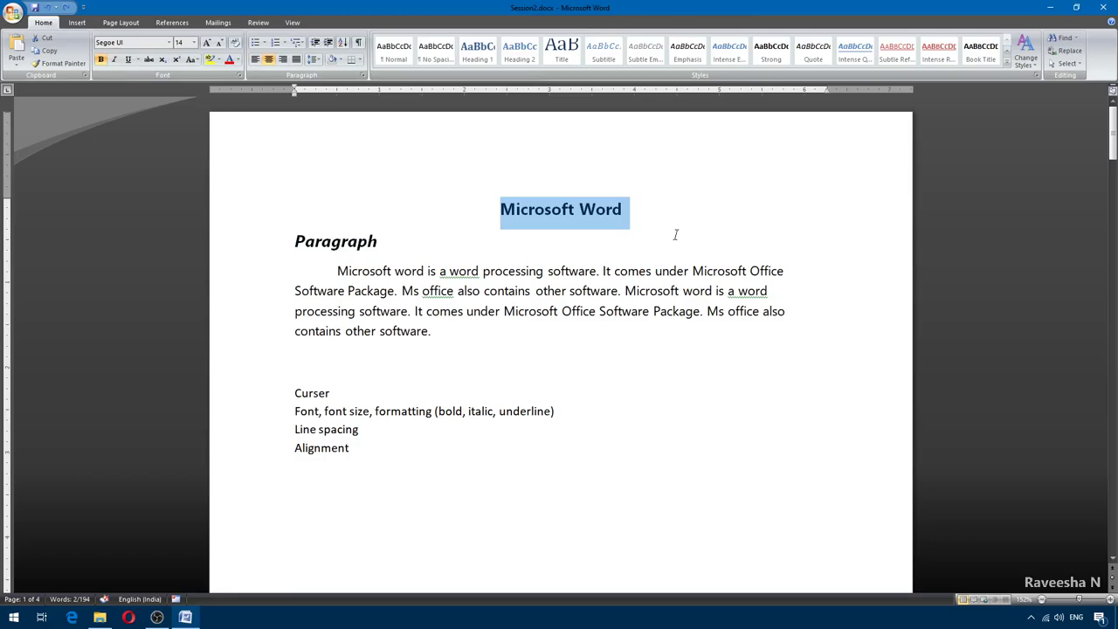
pyautogui.hotkey('ctrl', 'y')
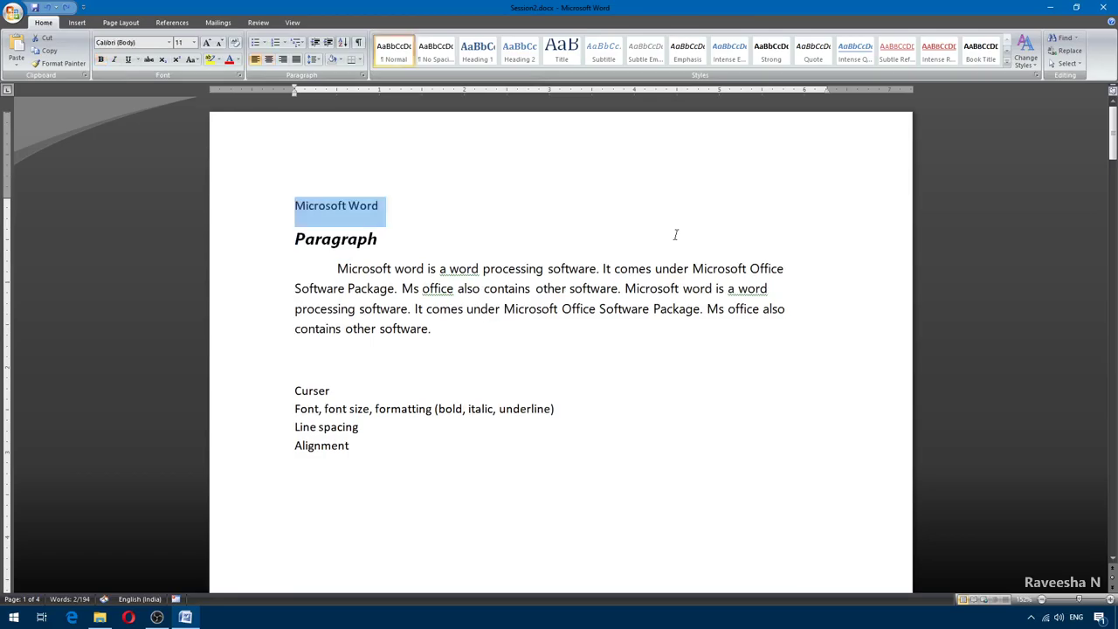
pyautogui.hotkey('ctrl', 'y')
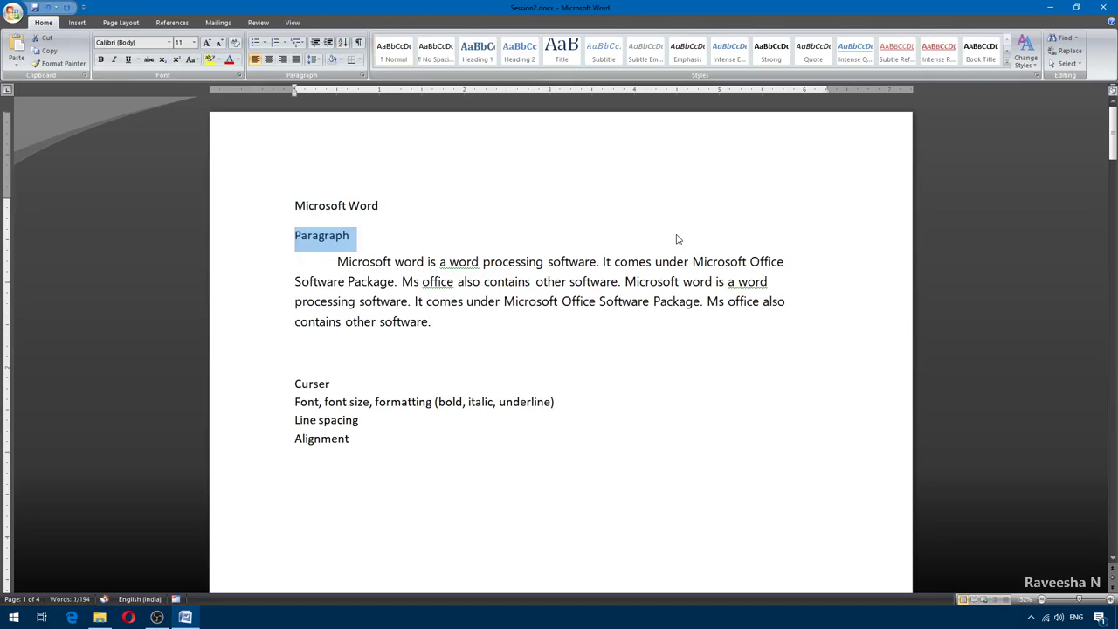
pyautogui.hotkey('ctrl', 'y')
pyautogui.hotkey('ctrl', 'y')
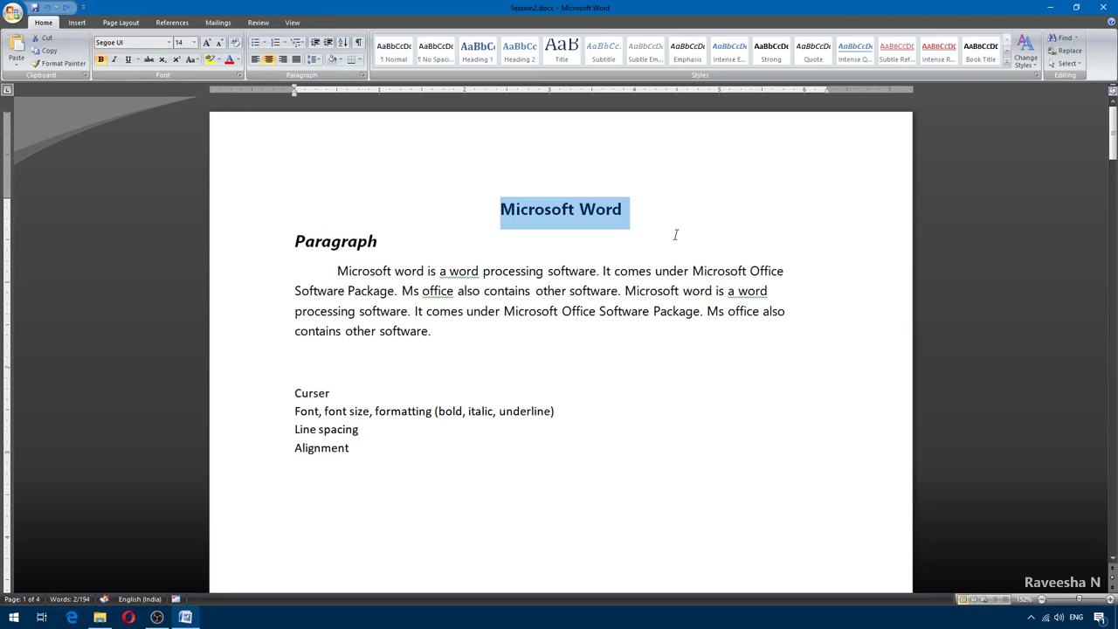
pyautogui.click(337, 272)
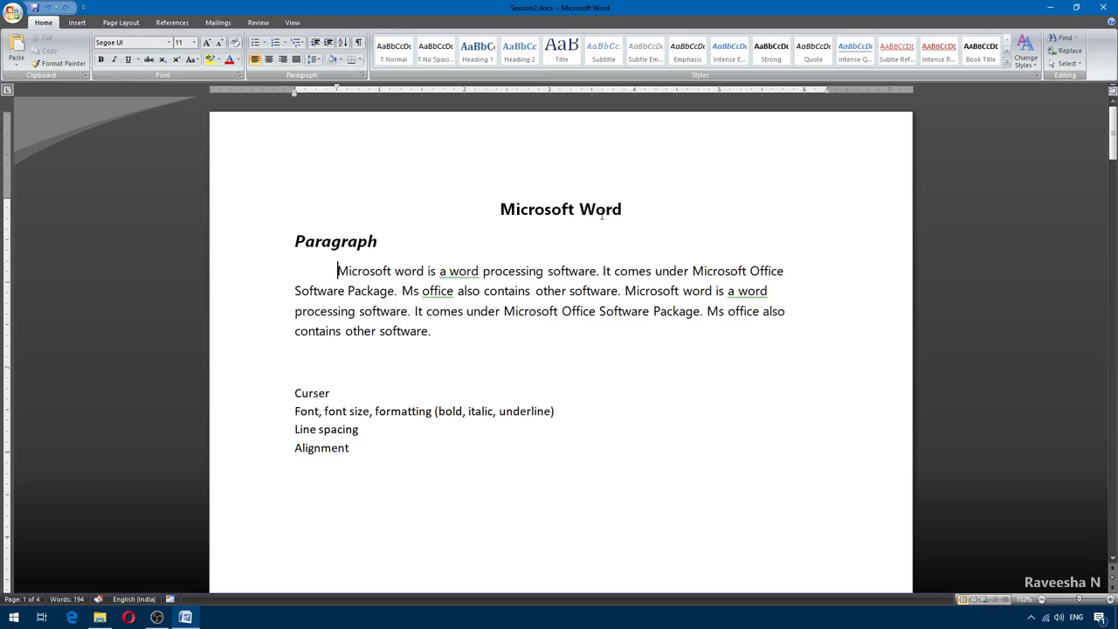
# Left-align the Microsoft Word title with Ctrl+L.
pyautogui.click(499, 209)
pyautogui.hotkey('ctrl', 'l')
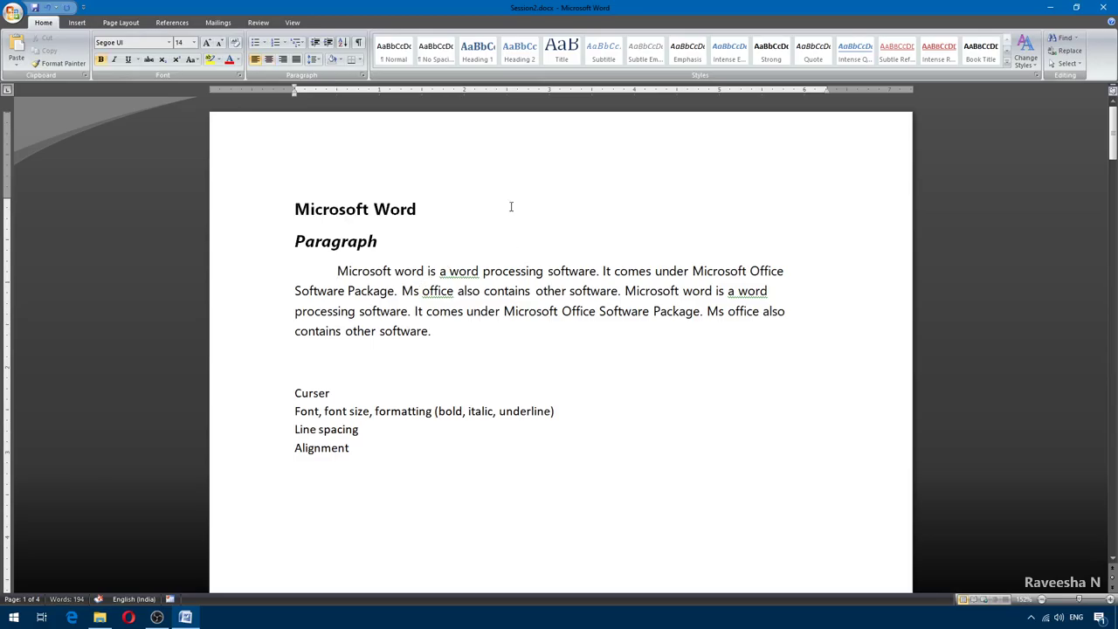
pyautogui.moveTo(294, 210); pyautogui.dragTo(392, 244)
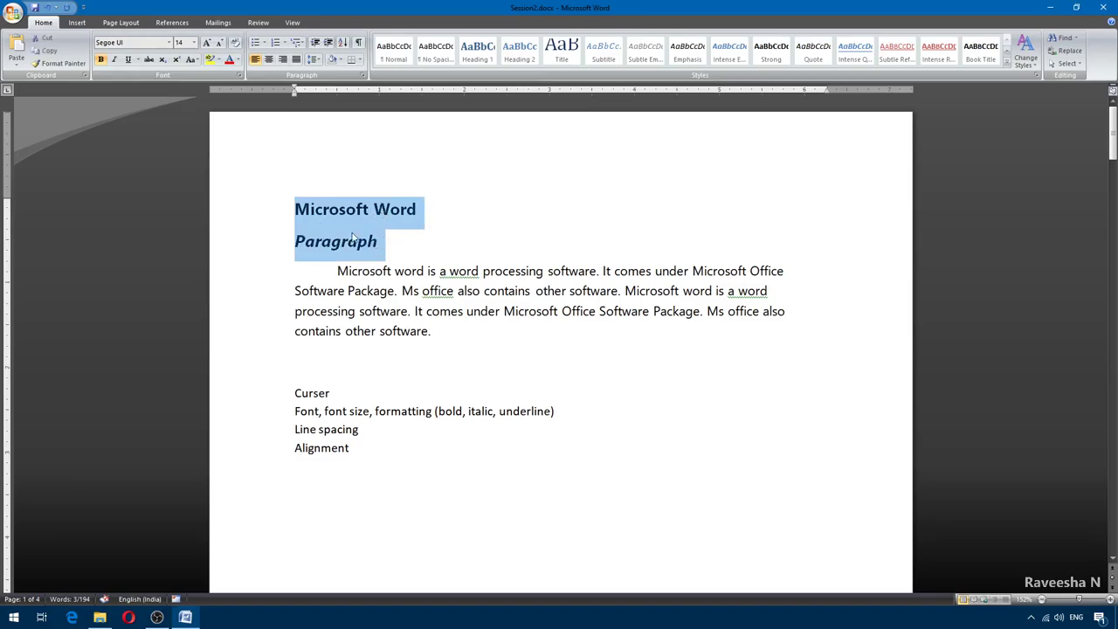
# Insert a blank line below the title, then remove it above Paragraph.
pyautogui.click(439, 212)
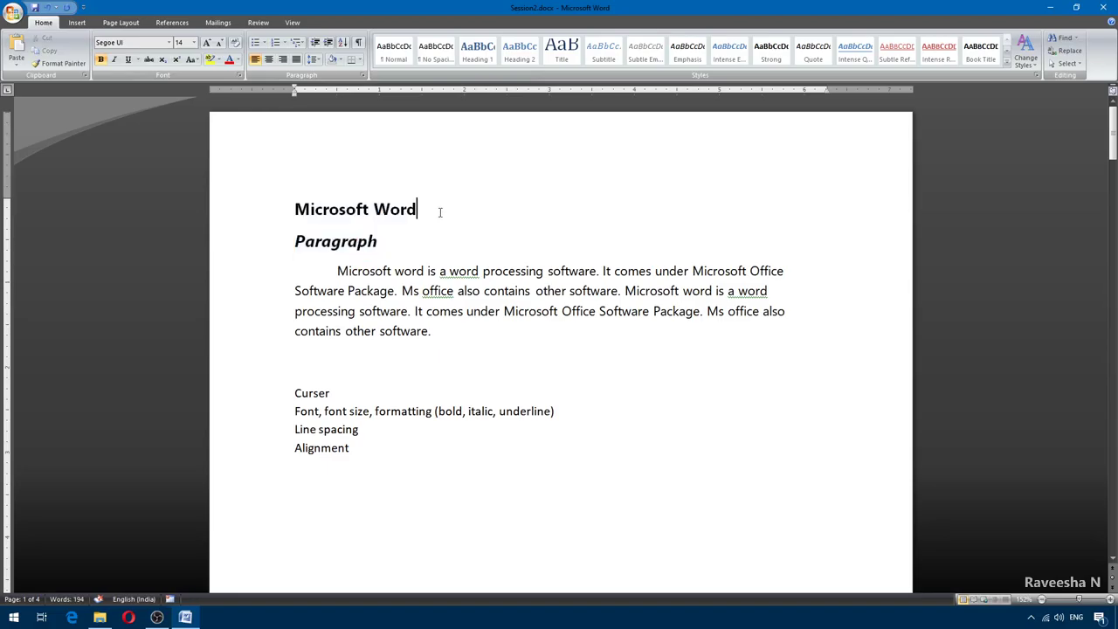
pyautogui.press('Return')
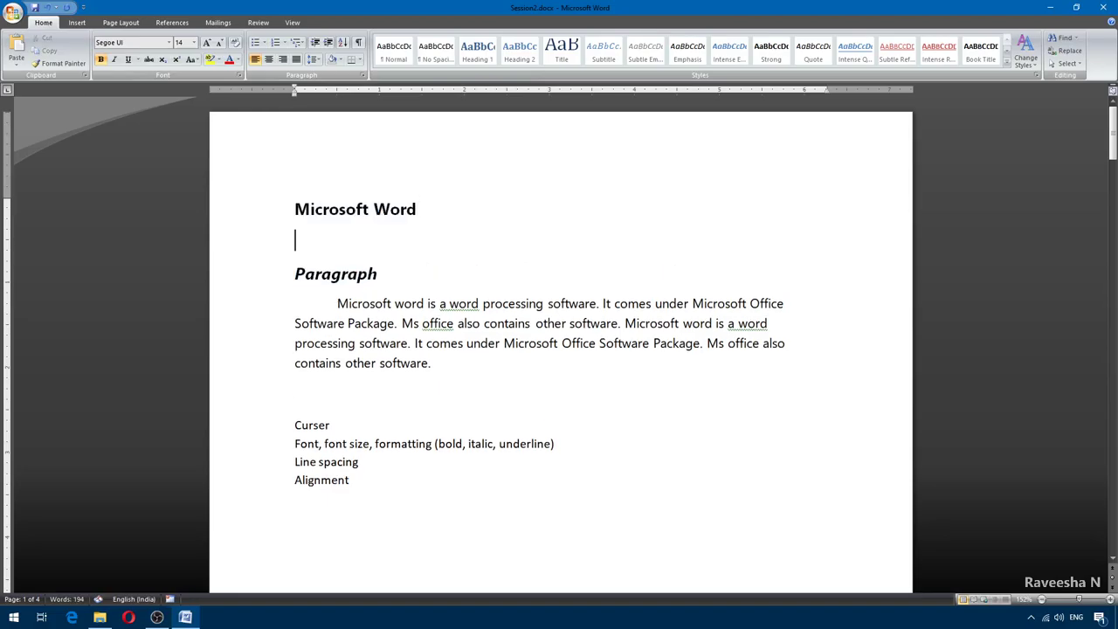
pyautogui.click(295, 274)
pyautogui.press('BackSpace')
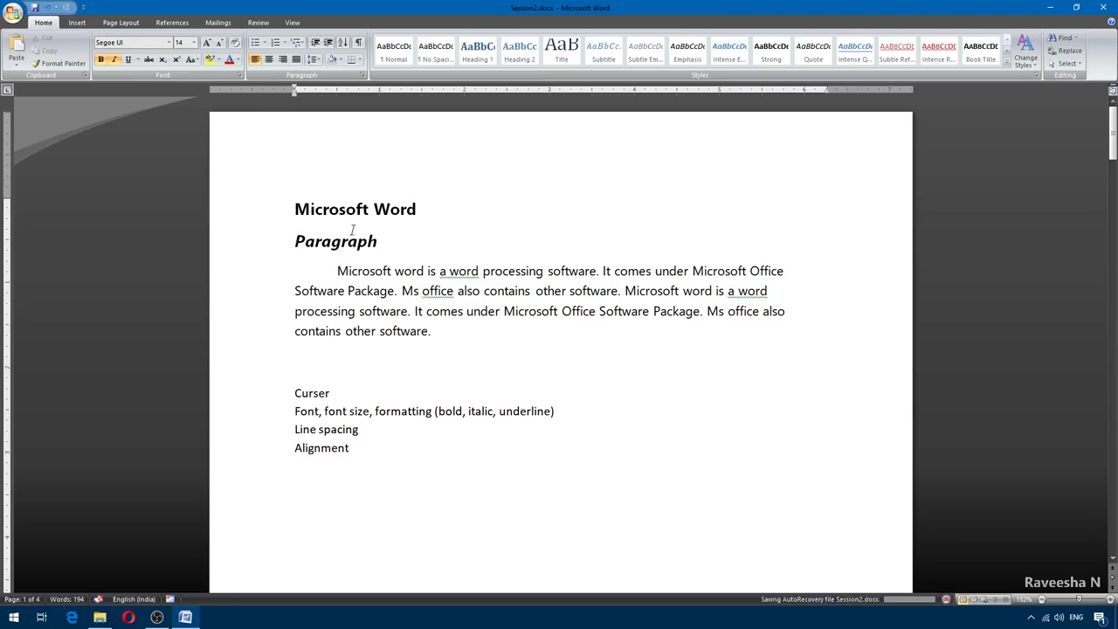
# Select and deselect the title and Paragraph heading text to check the layout.
pyautogui.keyDown('shift'); pyautogui.click(383, 246); pyautogui.keyUp('shift')
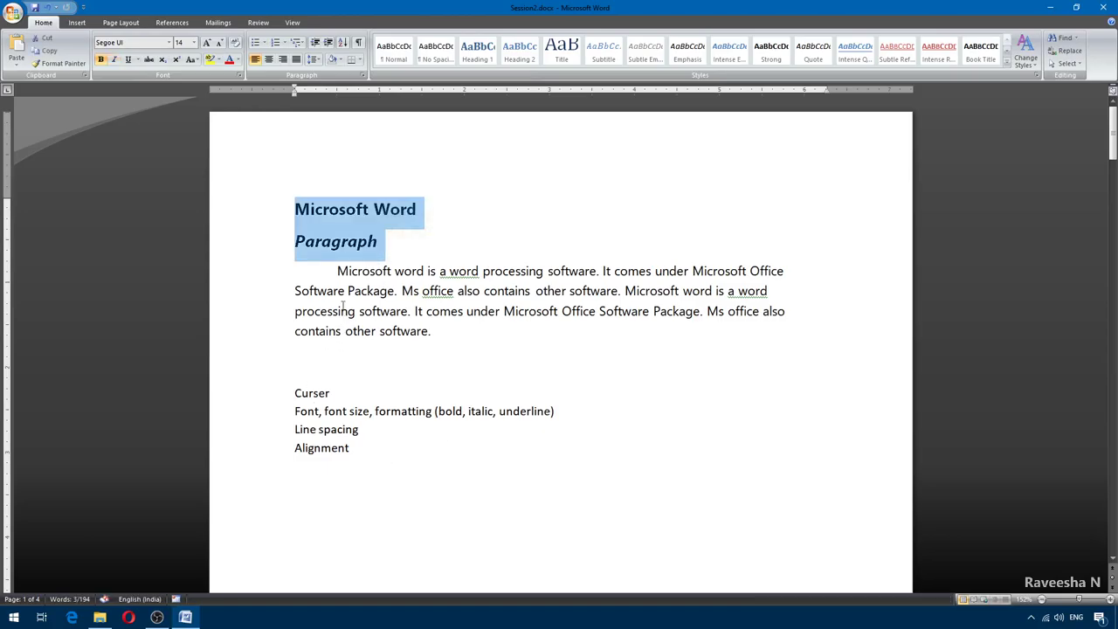
pyautogui.click(341, 264)
pyautogui.moveTo(295, 209); pyautogui.dragTo(429, 206)
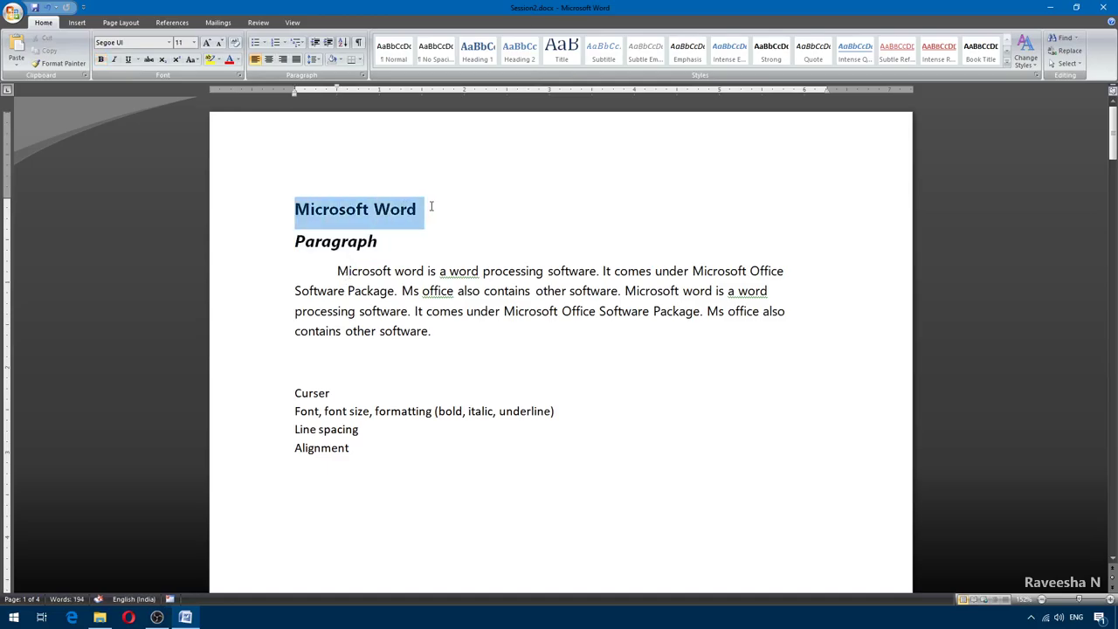
pyautogui.click(431, 206)
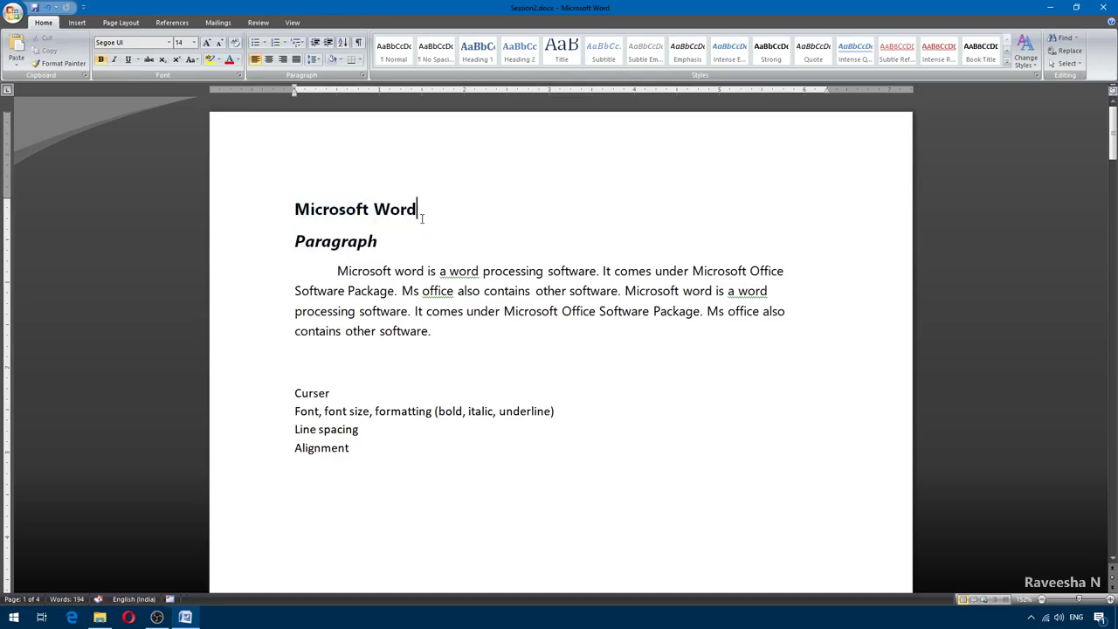
pyautogui.click(295, 209)
pyautogui.moveTo(295, 209); pyautogui.dragTo(390, 210)
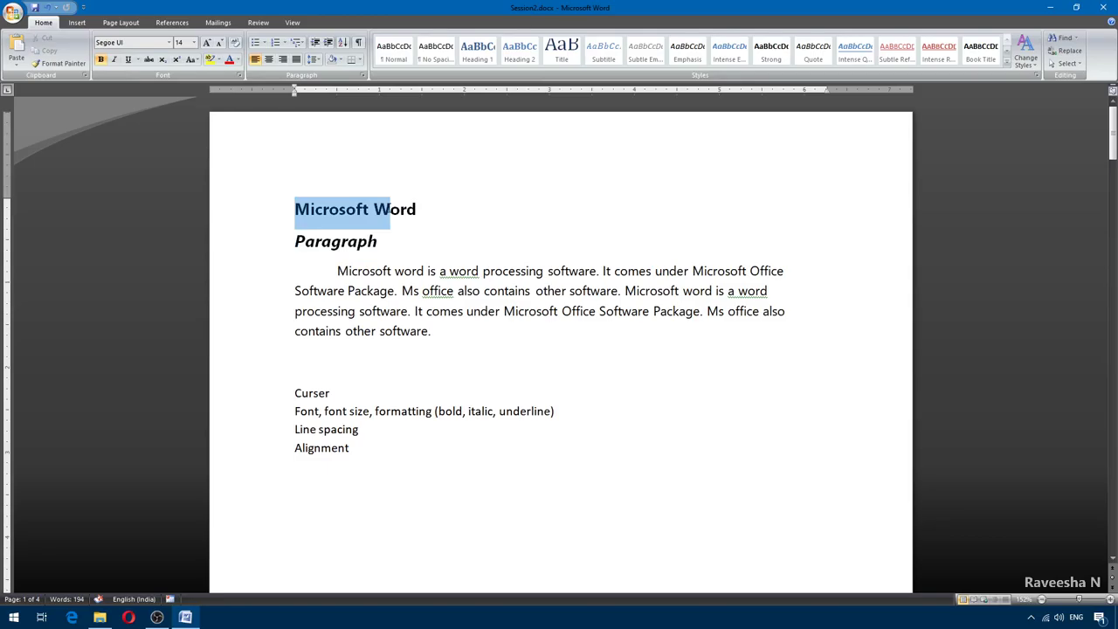
pyautogui.click(389, 245)
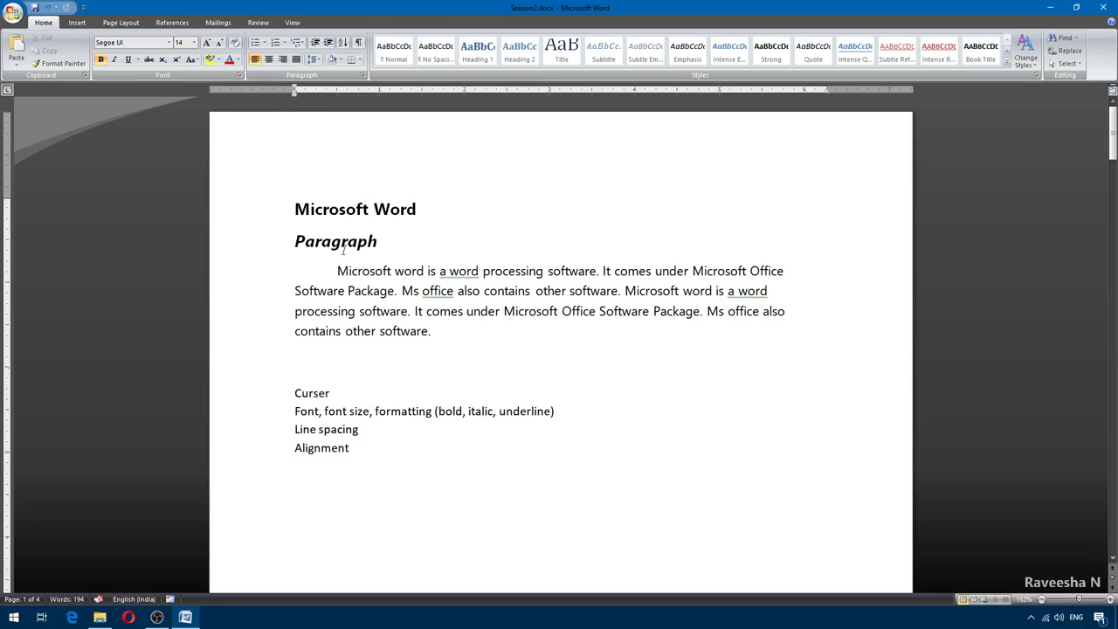
pyautogui.moveTo(311, 212); pyautogui.dragTo(340, 210)
pyautogui.moveTo(300, 242); pyautogui.dragTo(373, 272)
pyautogui.click(326, 351)
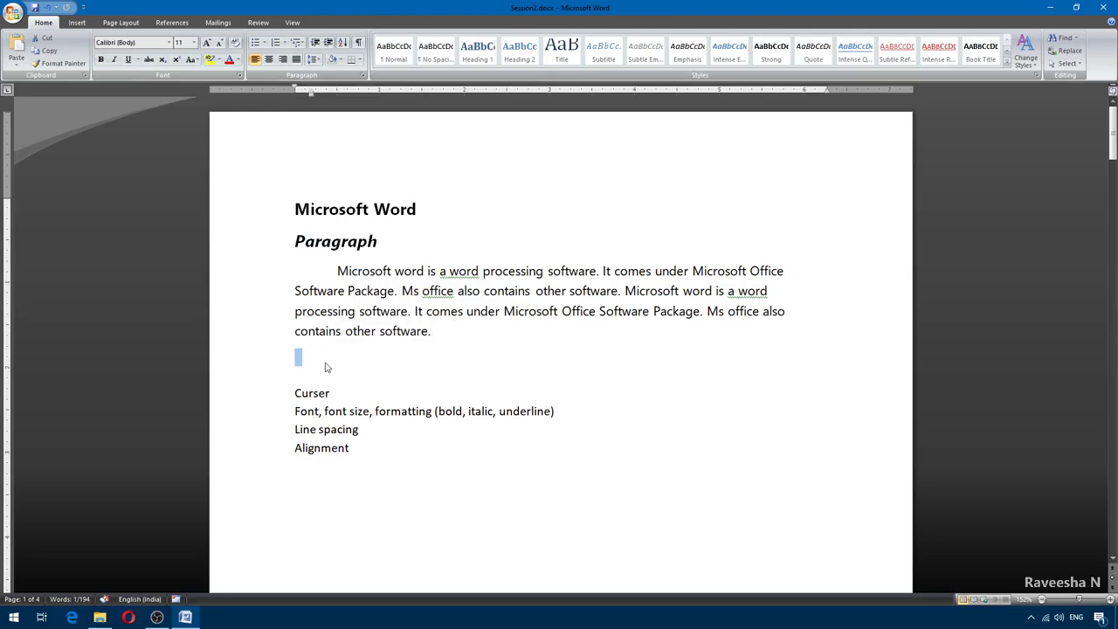
pyautogui.click(299, 377)
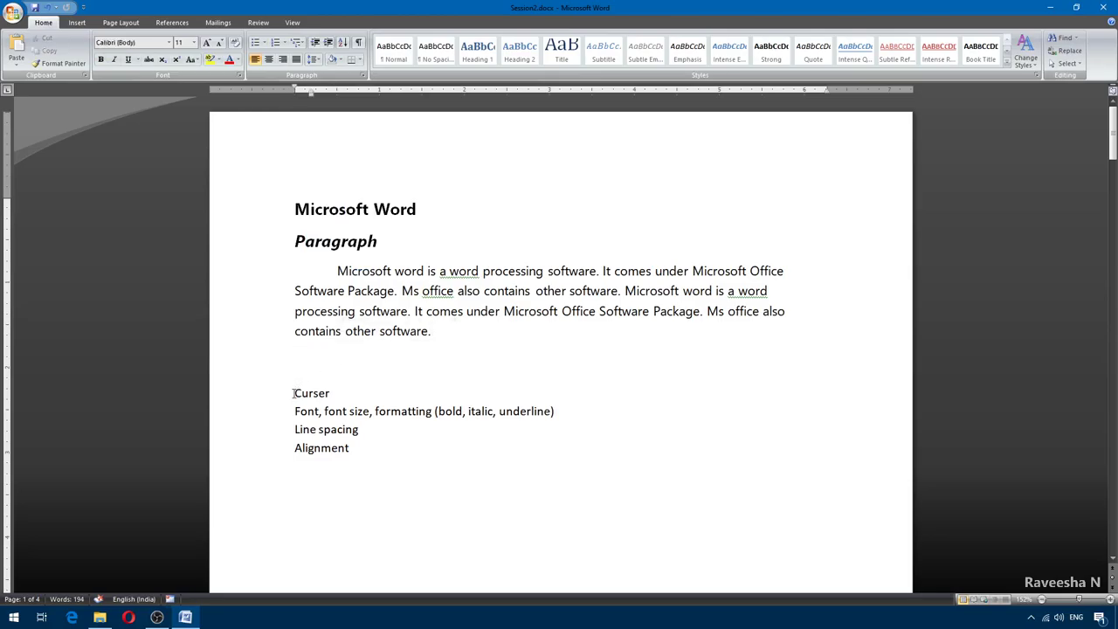
pyautogui.moveTo(295, 393); pyautogui.dragTo(313, 394)
pyautogui.click(298, 412)
pyautogui.moveTo(307, 449); pyautogui.dragTo(321, 448)
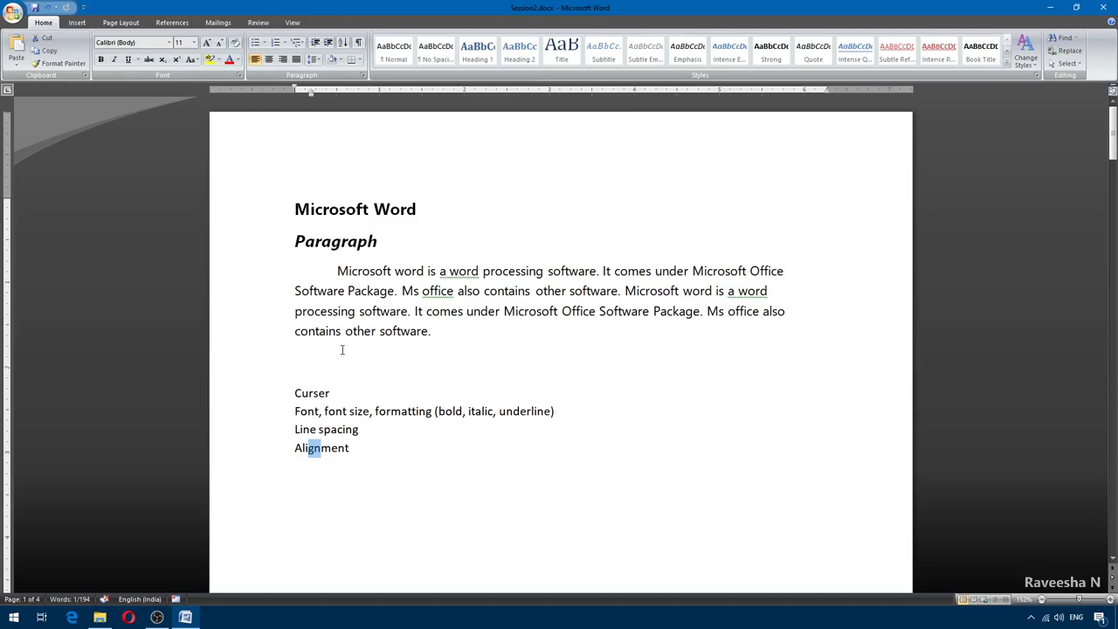
pyautogui.moveTo(338, 271); pyautogui.dragTo(433, 326)
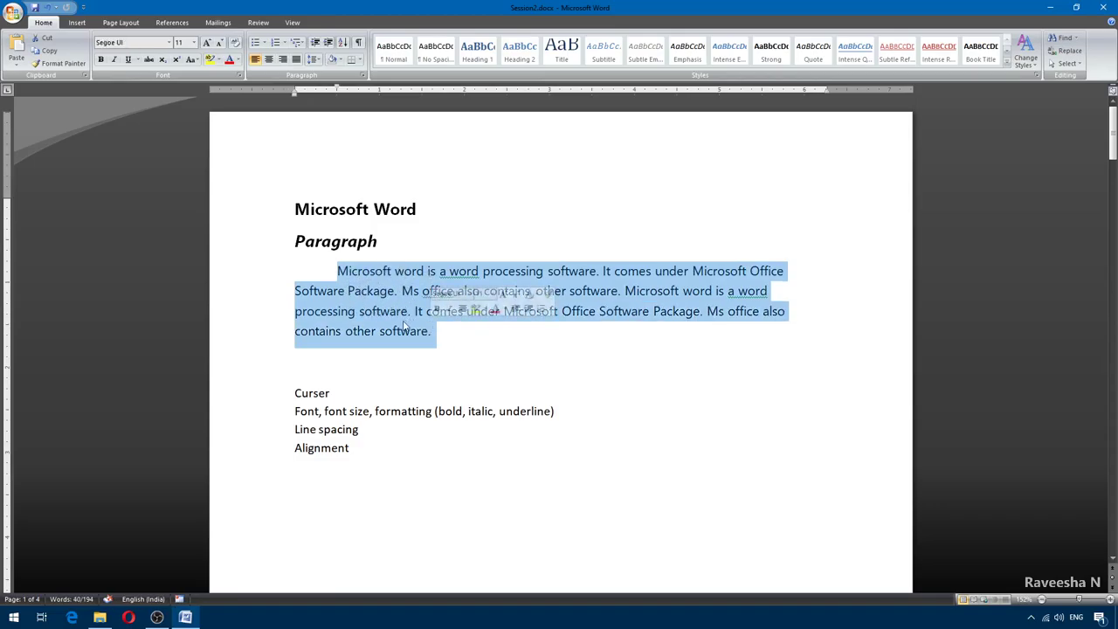
# Justify the first body paragraph to both margins.
pyautogui.click(393, 331)
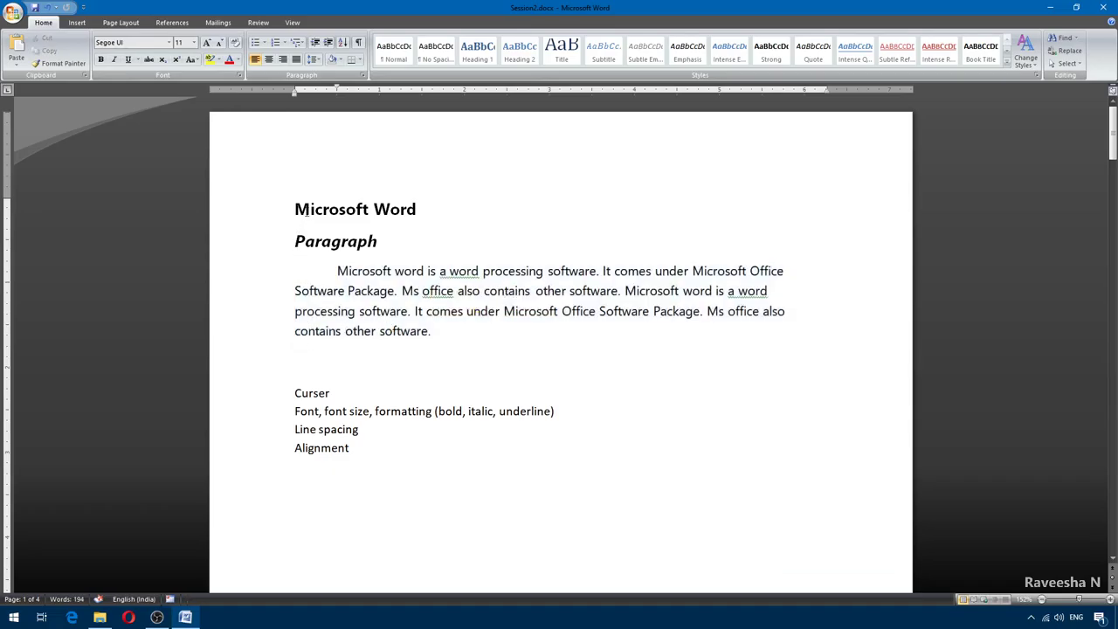
pyautogui.moveTo(304, 210); pyautogui.dragTo(349, 238)
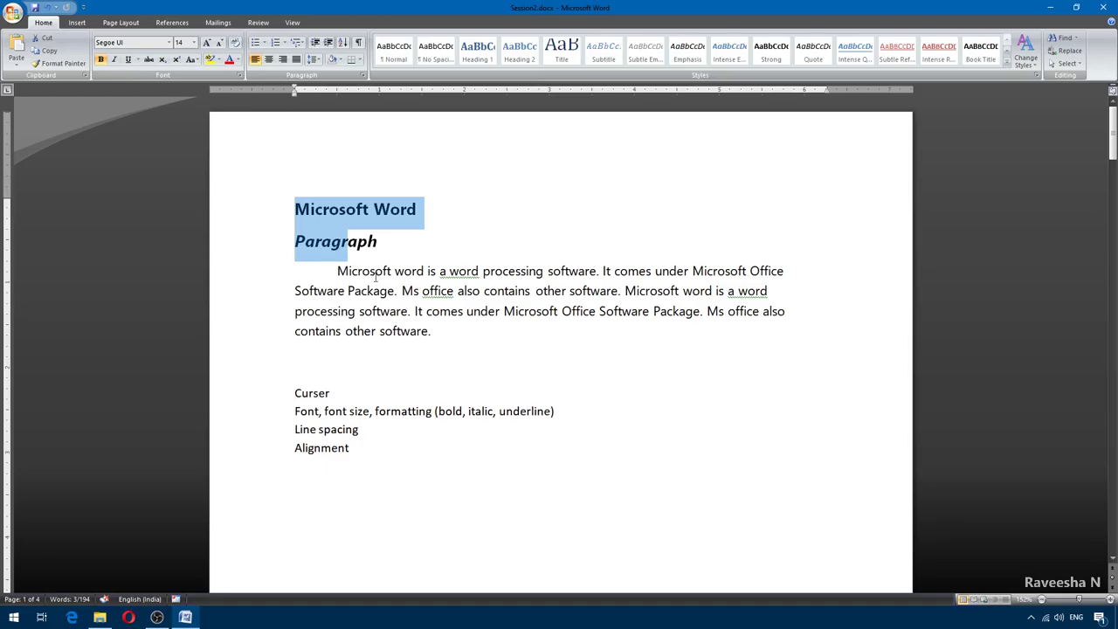
pyautogui.click(364, 291)
pyautogui.moveTo(338, 270); pyautogui.dragTo(467, 331)
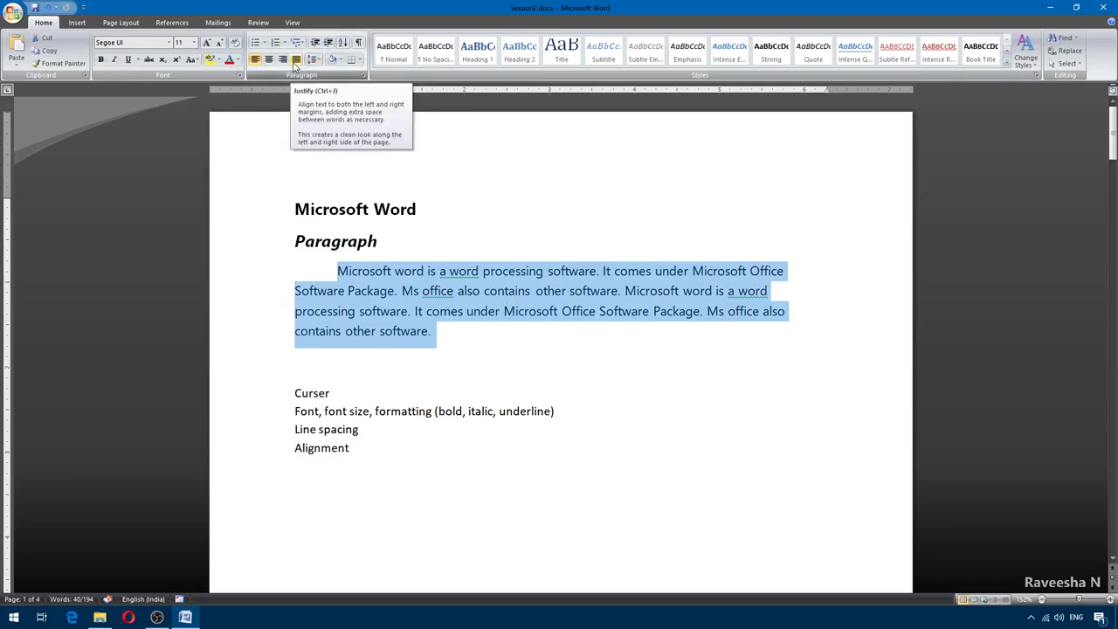
pyautogui.click(295, 61)
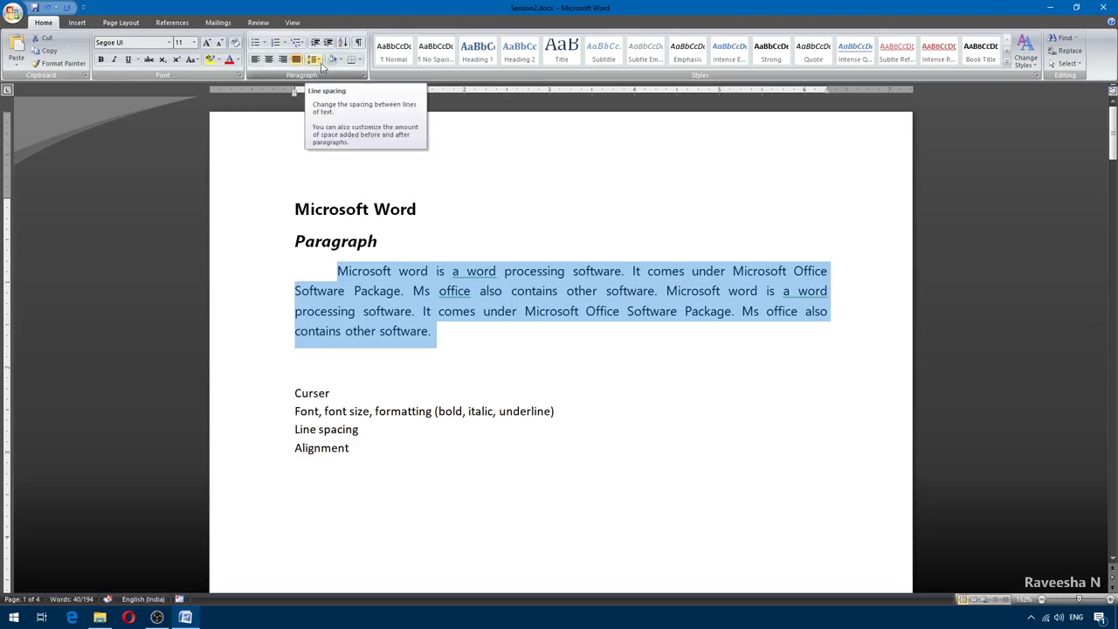
# Try 1.0 and 2.0 line spacing on the paragraph, leaving it at 1.0.
pyautogui.click(316, 59)
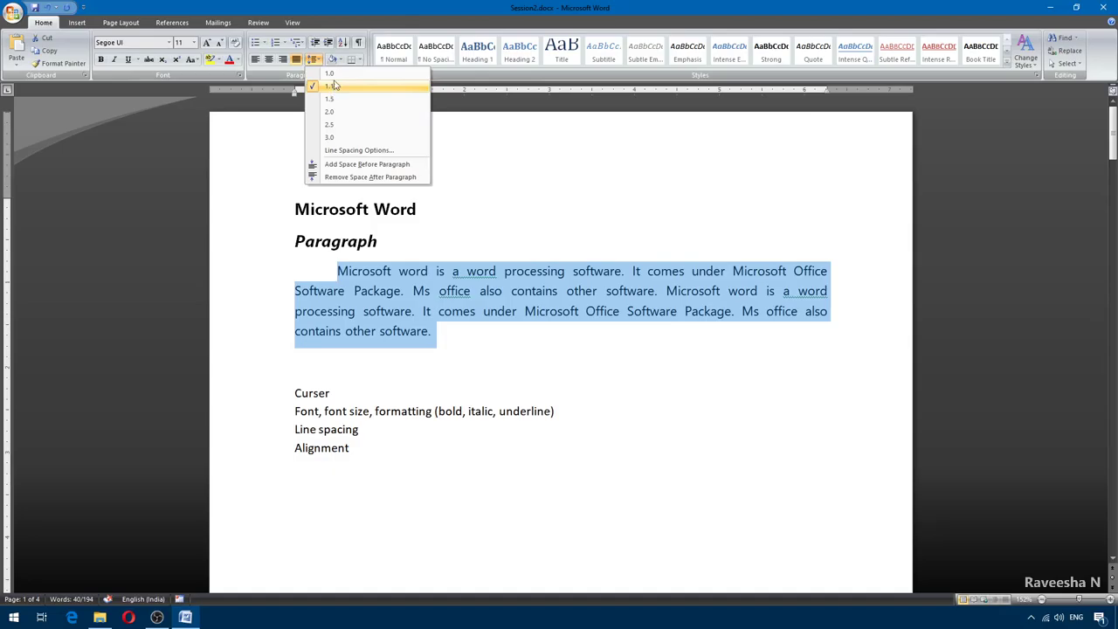
pyautogui.click(329, 74)
pyautogui.click(316, 60)
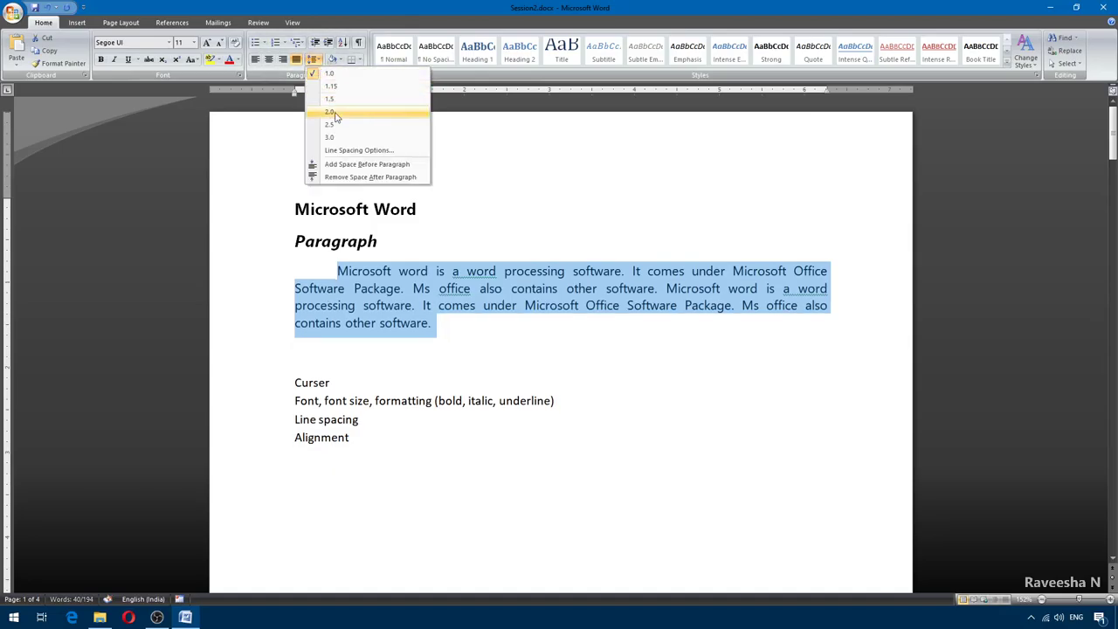
pyautogui.click(330, 111)
pyautogui.click(320, 61)
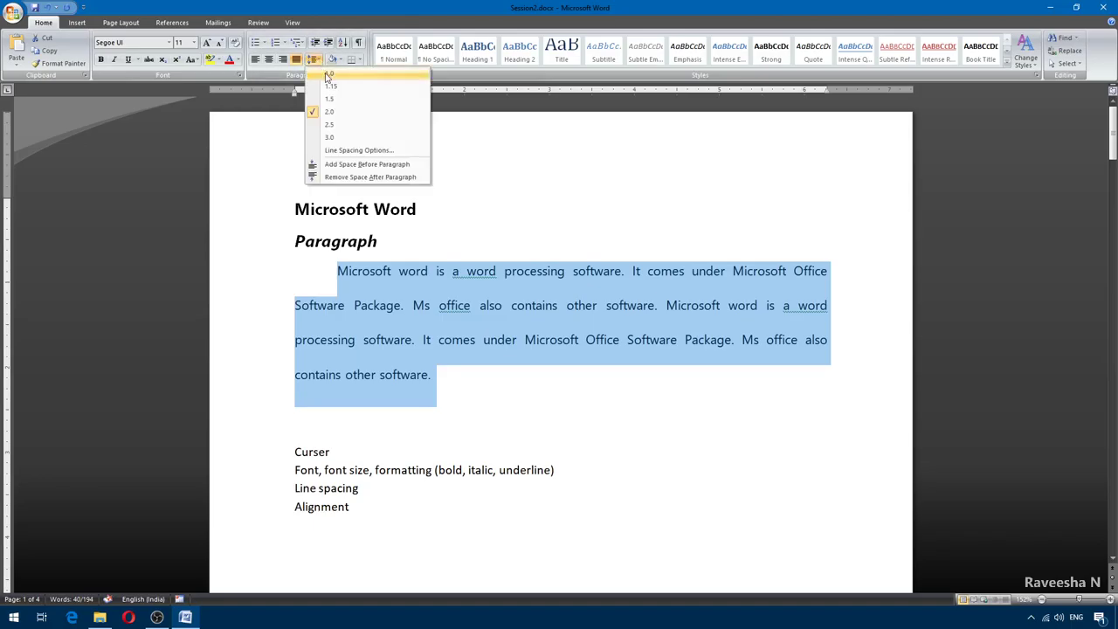
pyautogui.click(330, 73)
pyautogui.click(392, 273)
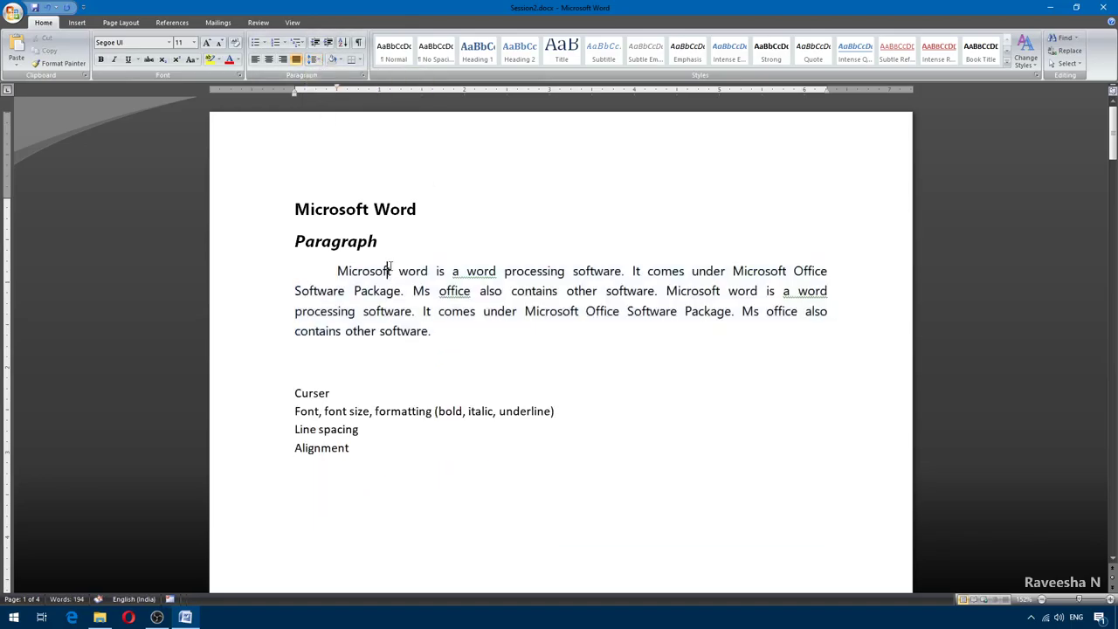
pyautogui.moveTo(393, 273); pyautogui.dragTo(444, 341)
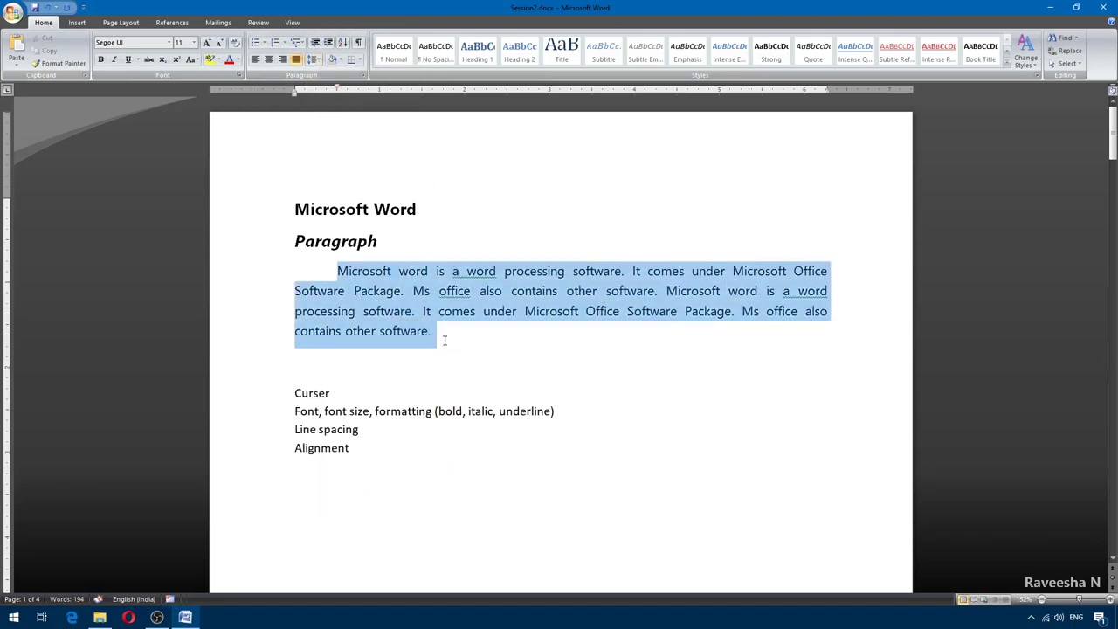
# Toggle space after the Microsoft Word heading and give it 2.0 line spacing.
pyautogui.moveTo(296, 210); pyautogui.dragTo(405, 216)
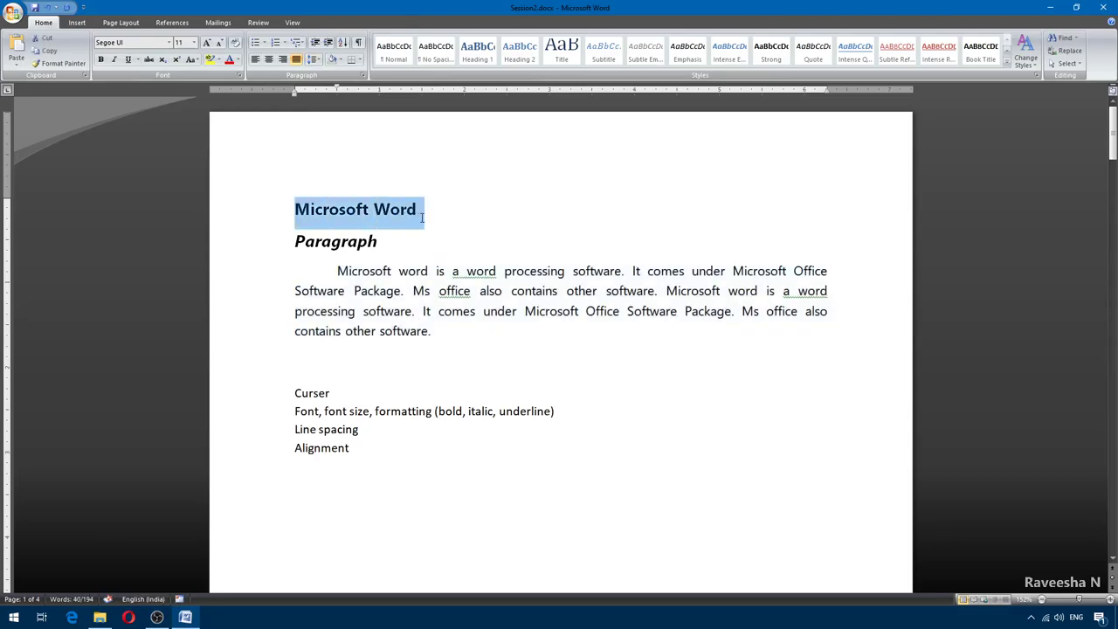
pyautogui.click(315, 60)
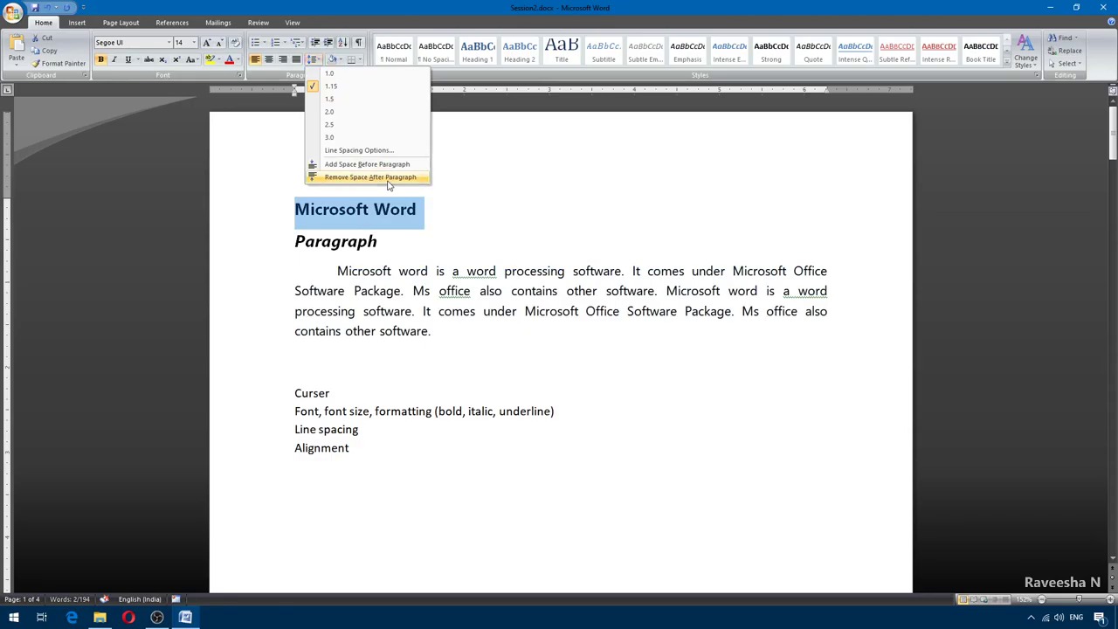
pyautogui.click(388, 179)
pyautogui.click(315, 59)
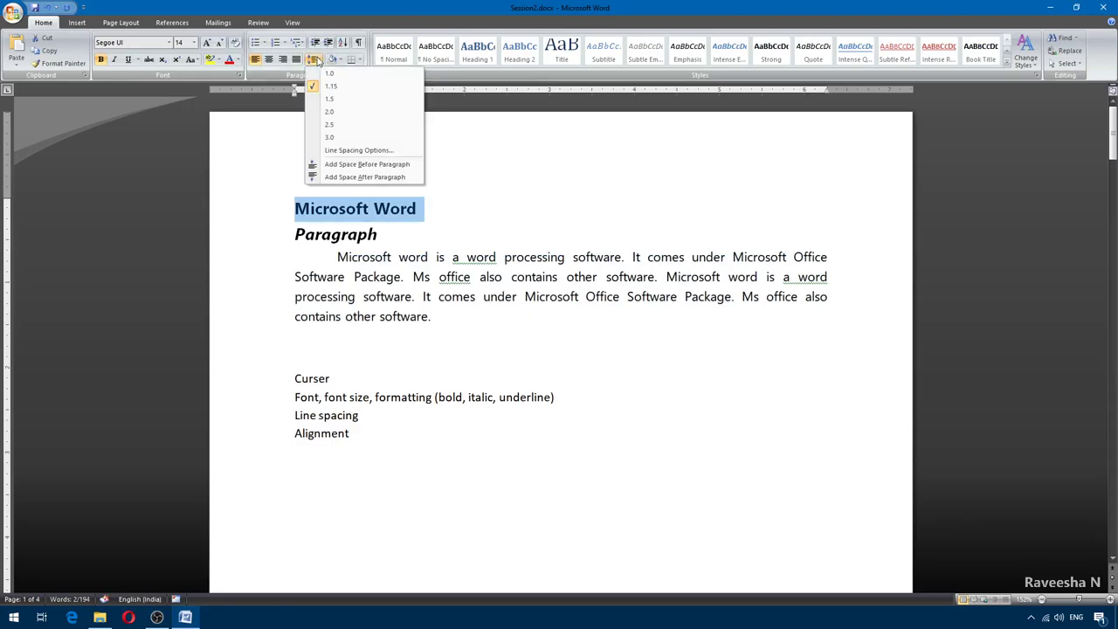
pyautogui.click(347, 179)
pyautogui.click(313, 58)
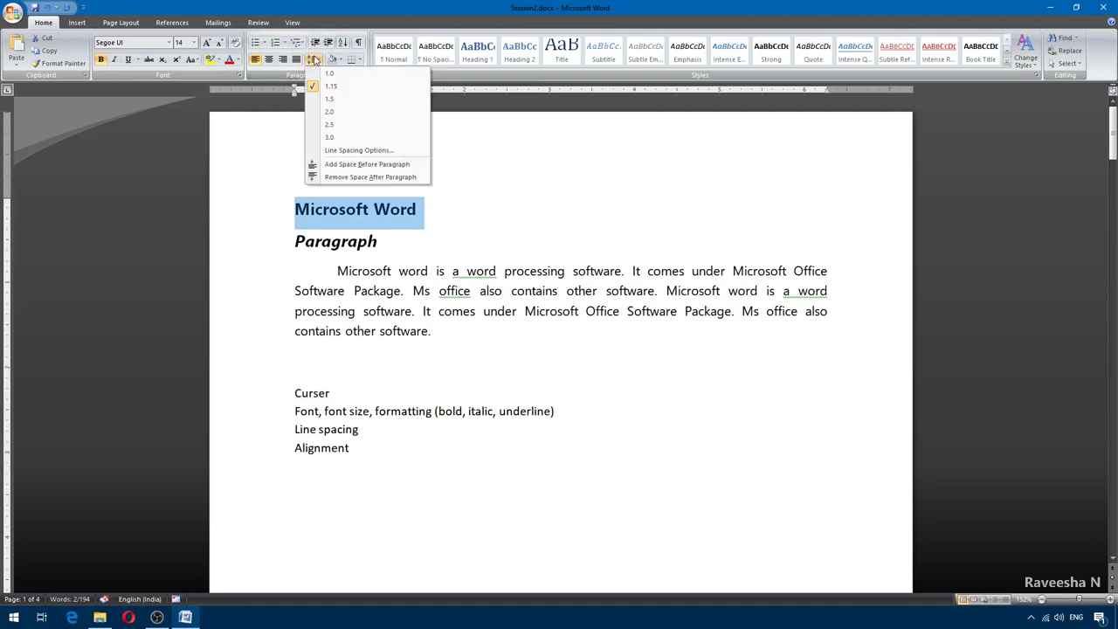
pyautogui.click(329, 102)
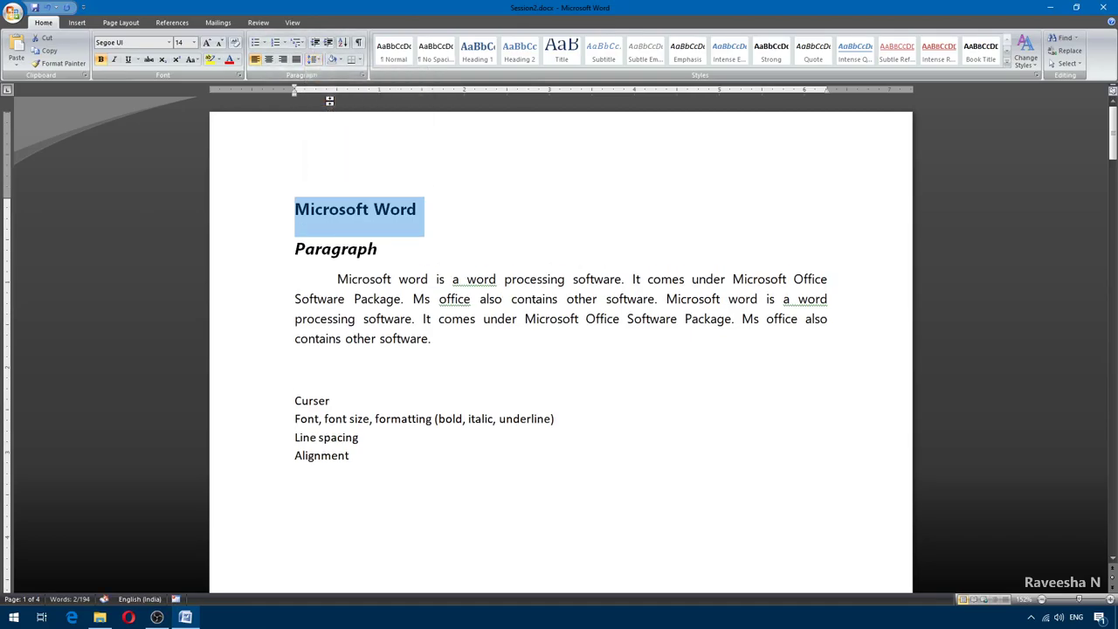
# Remove the space after the Paragraph subheading.
pyautogui.moveTo(297, 253); pyautogui.dragTo(349, 278)
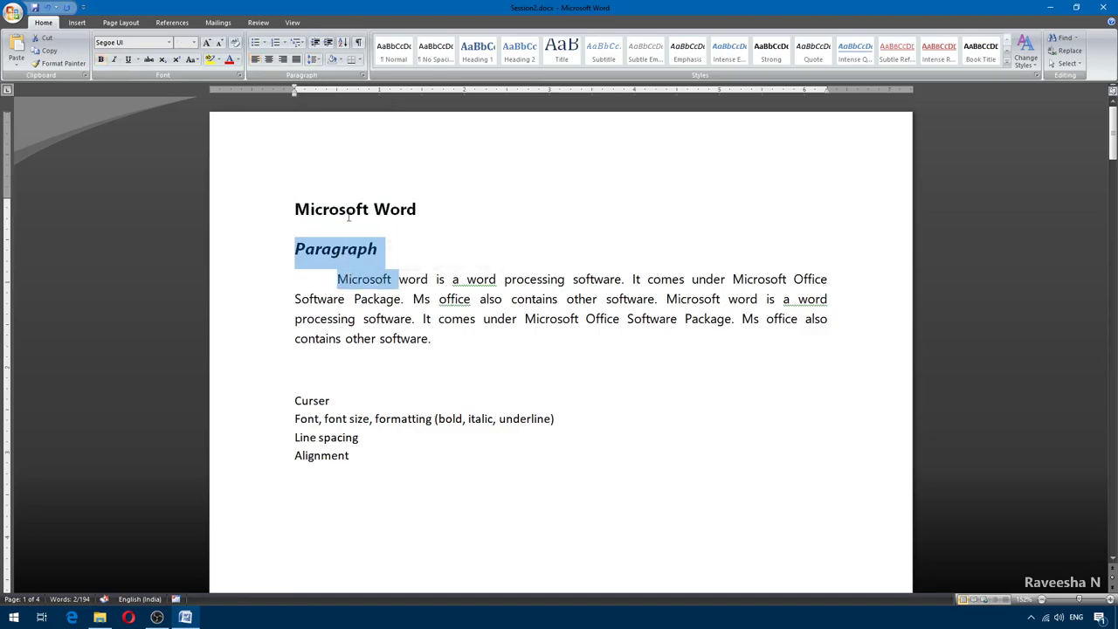
pyautogui.click(318, 61)
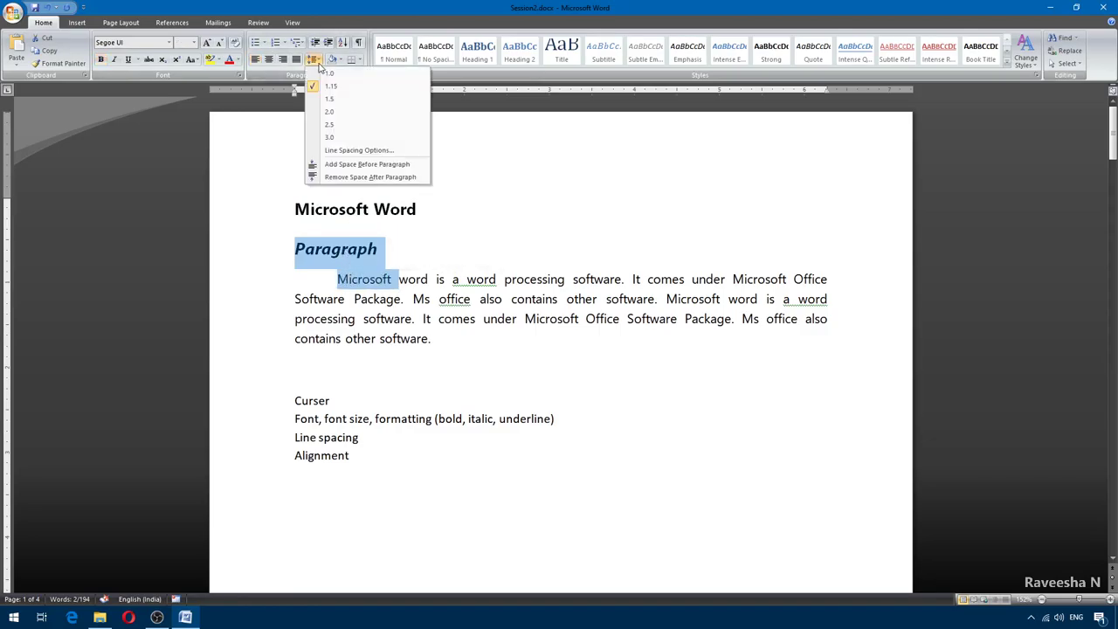
pyautogui.click(344, 178)
pyautogui.click(380, 291)
pyautogui.moveTo(381, 252); pyautogui.dragTo(365, 273)
# Centre the Microsoft Word title on the page.
pyautogui.click(337, 271)
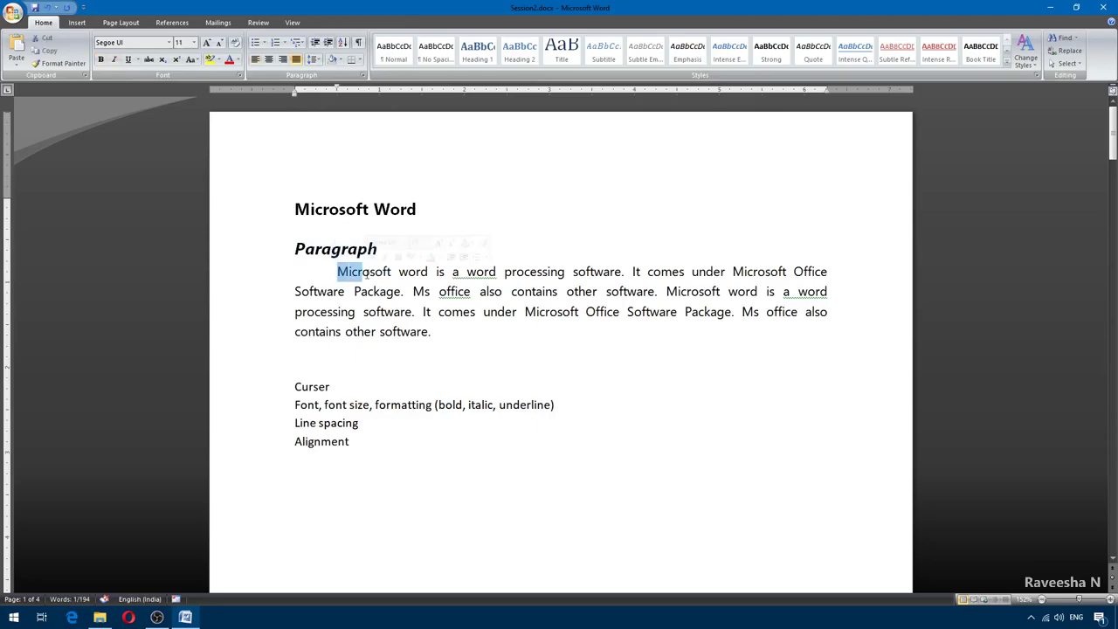
pyautogui.click(357, 210)
pyautogui.click(269, 60)
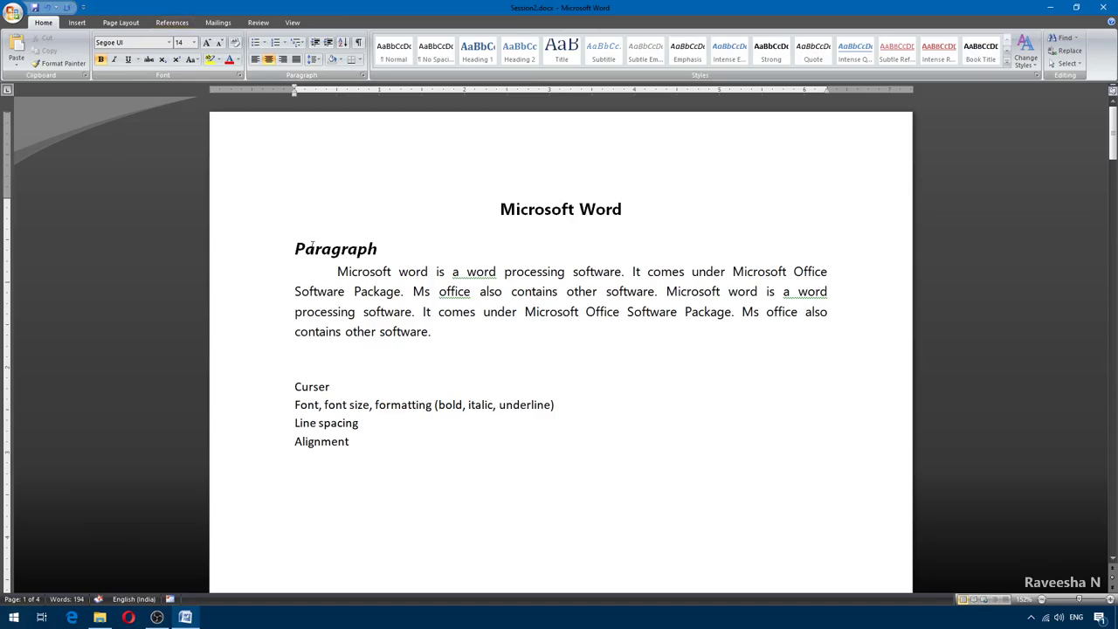
# Add space after the Paragraph heading.
pyautogui.moveTo(305, 249); pyautogui.dragTo(378, 248)
pyautogui.click(314, 59)
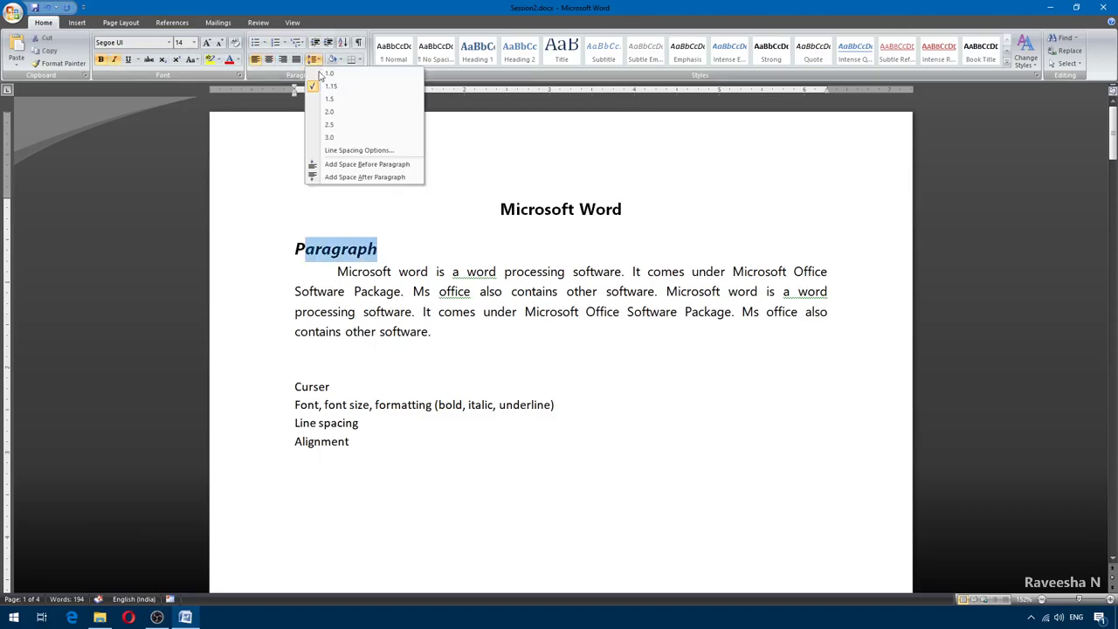
pyautogui.click(352, 179)
pyautogui.click(374, 294)
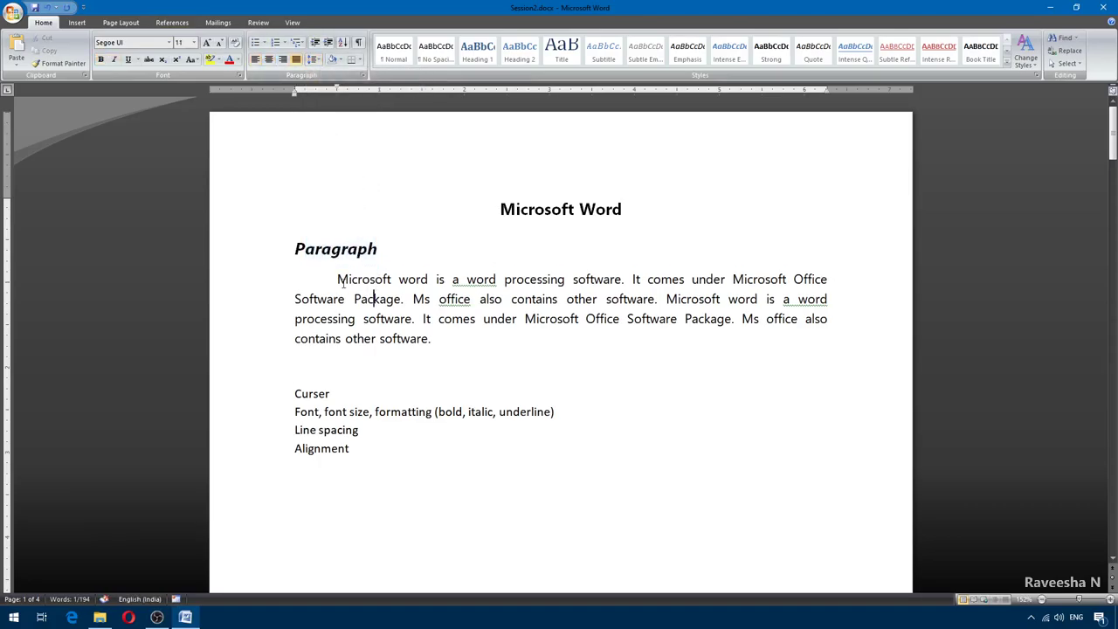
# Copy the body paragraph and paste a duplicate on the line below.
pyautogui.moveTo(338, 279); pyautogui.dragTo(431, 341)
pyautogui.rightClick(425, 348)
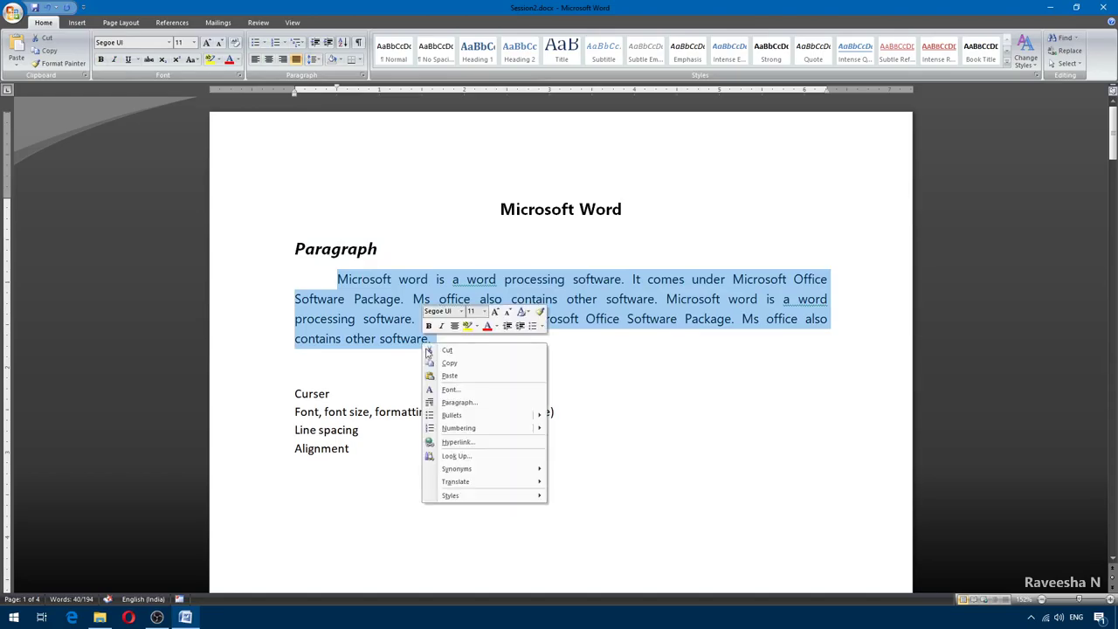
pyautogui.click(448, 364)
pyautogui.click(445, 350)
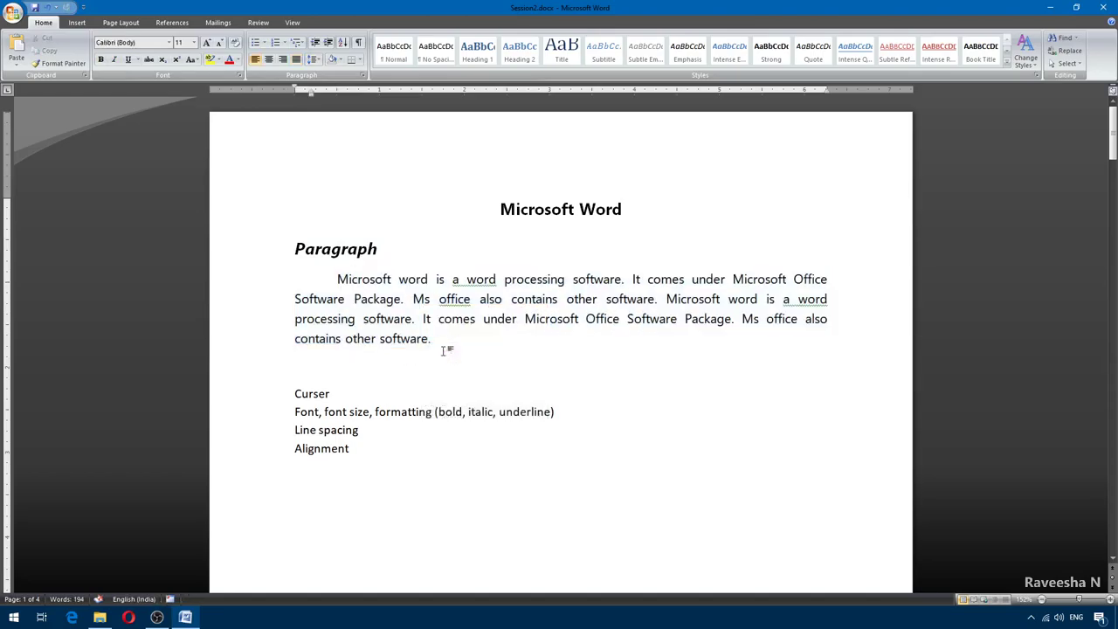
pyautogui.hotkey('ctrl', 'v')
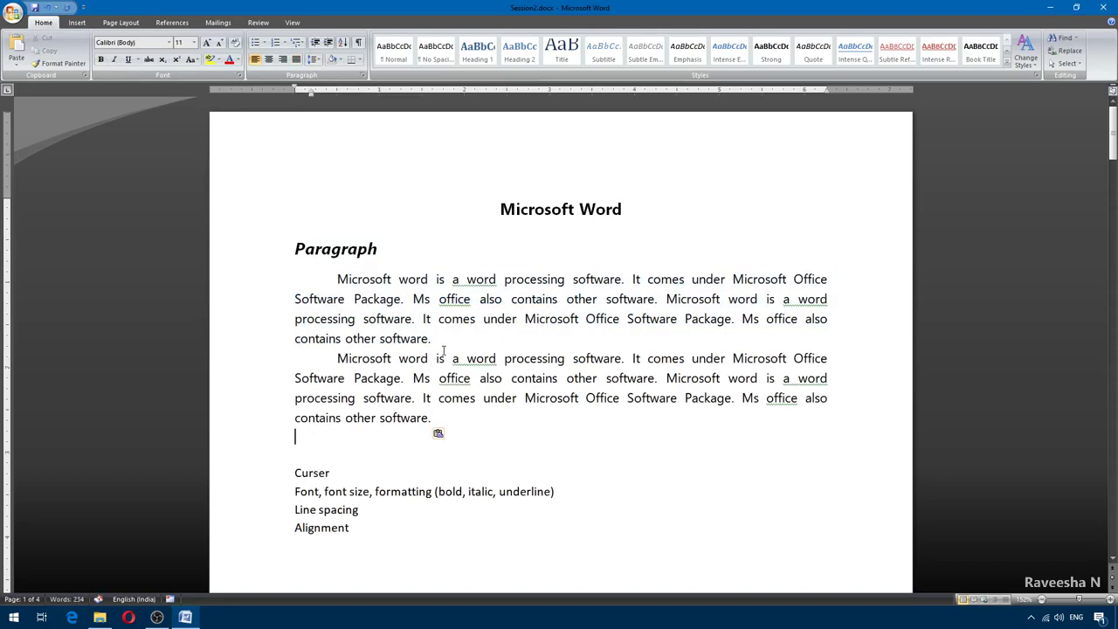
# Add space after the first paragraph, ending with 'software.', to separate the copies.
pyautogui.moveTo(337, 279); pyautogui.dragTo(431, 341)
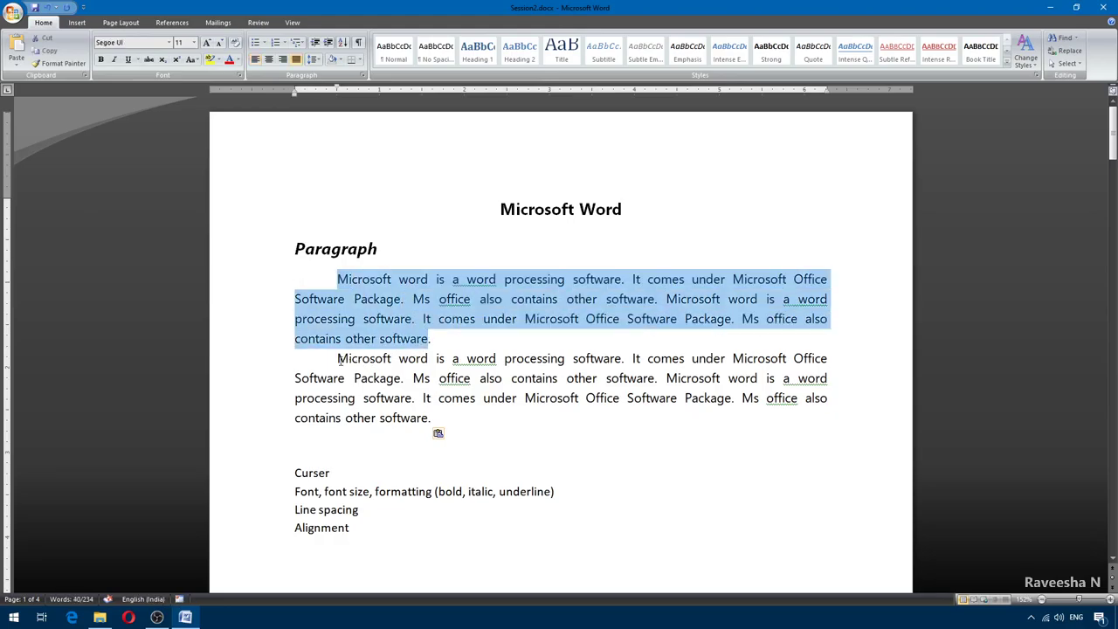
pyautogui.moveTo(337, 358); pyautogui.dragTo(437, 421)
pyautogui.click(512, 445)
pyautogui.click(438, 342)
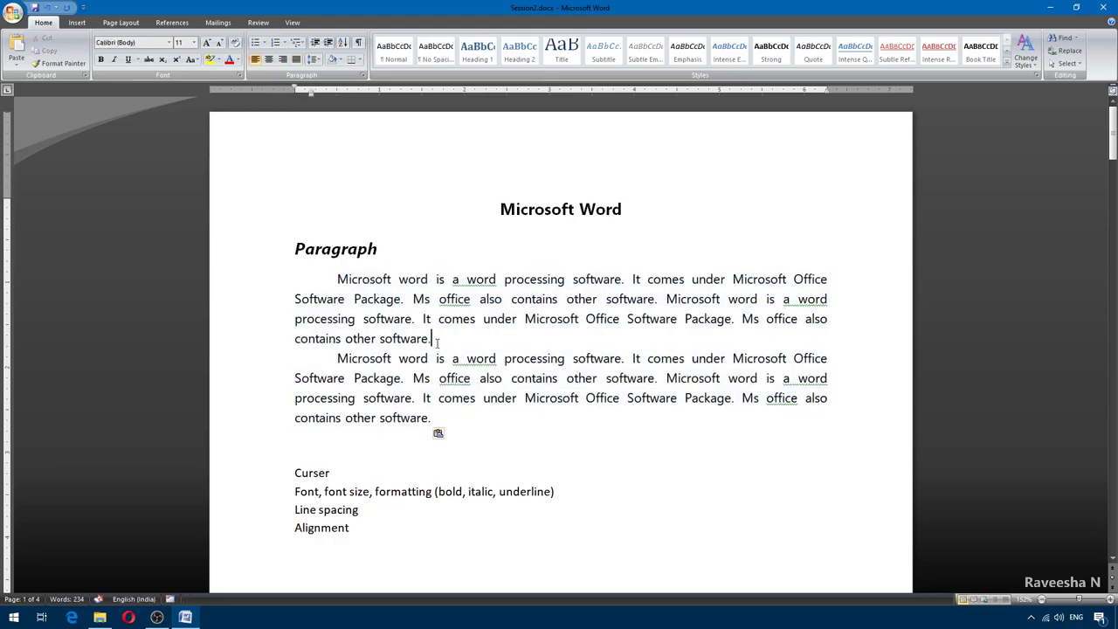
pyautogui.moveTo(438, 342); pyautogui.dragTo(412, 343)
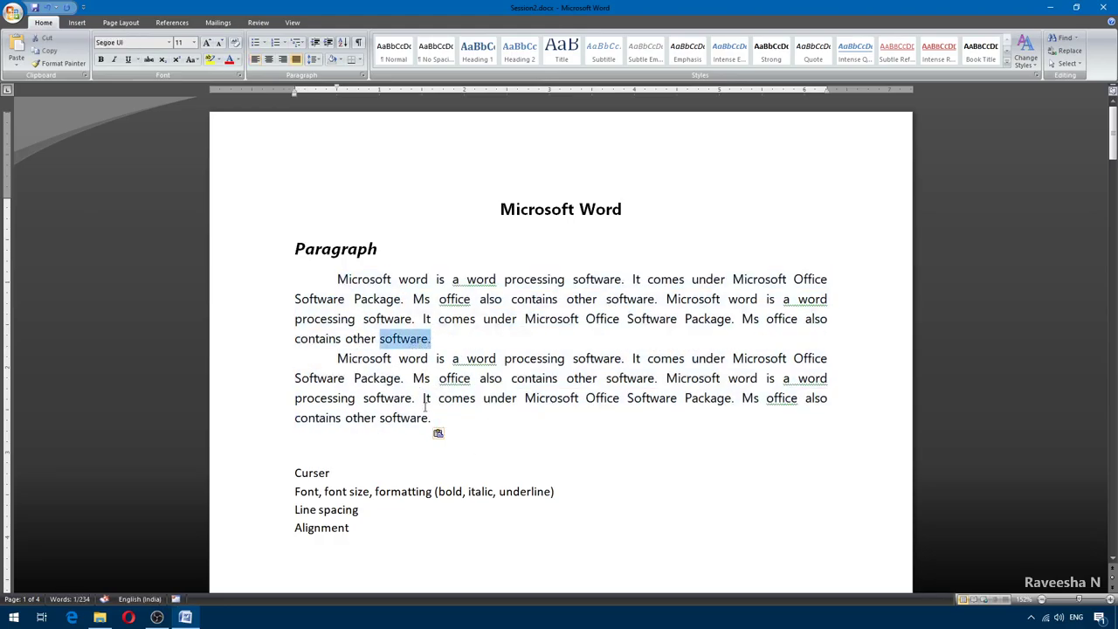
pyautogui.click(434, 321)
pyautogui.moveTo(437, 341); pyautogui.dragTo(379, 340)
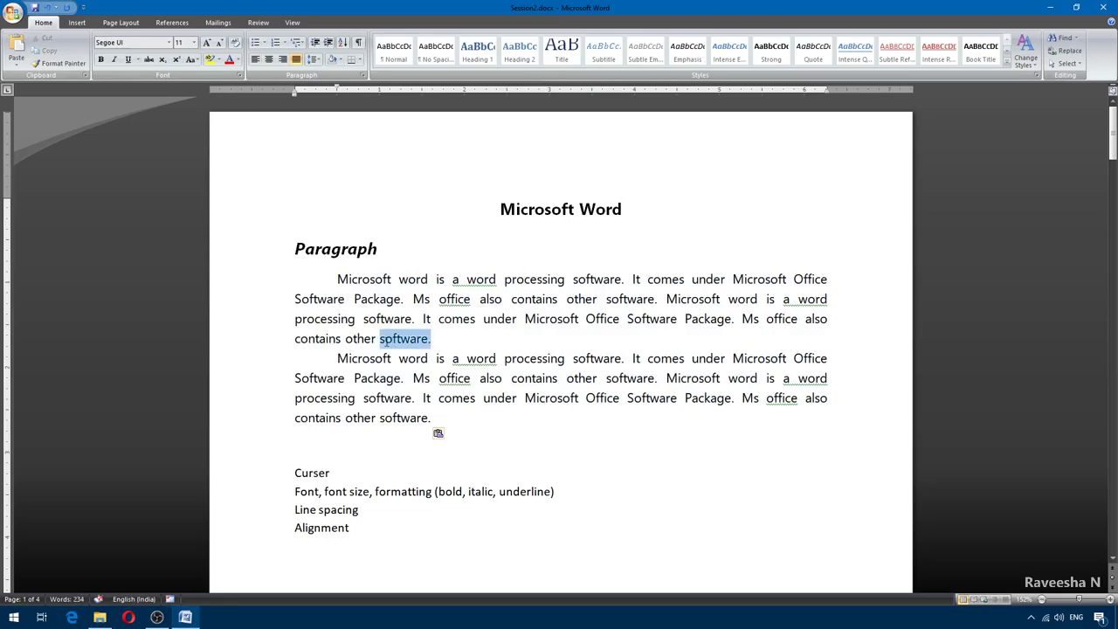
pyautogui.click(314, 58)
pyautogui.click(364, 176)
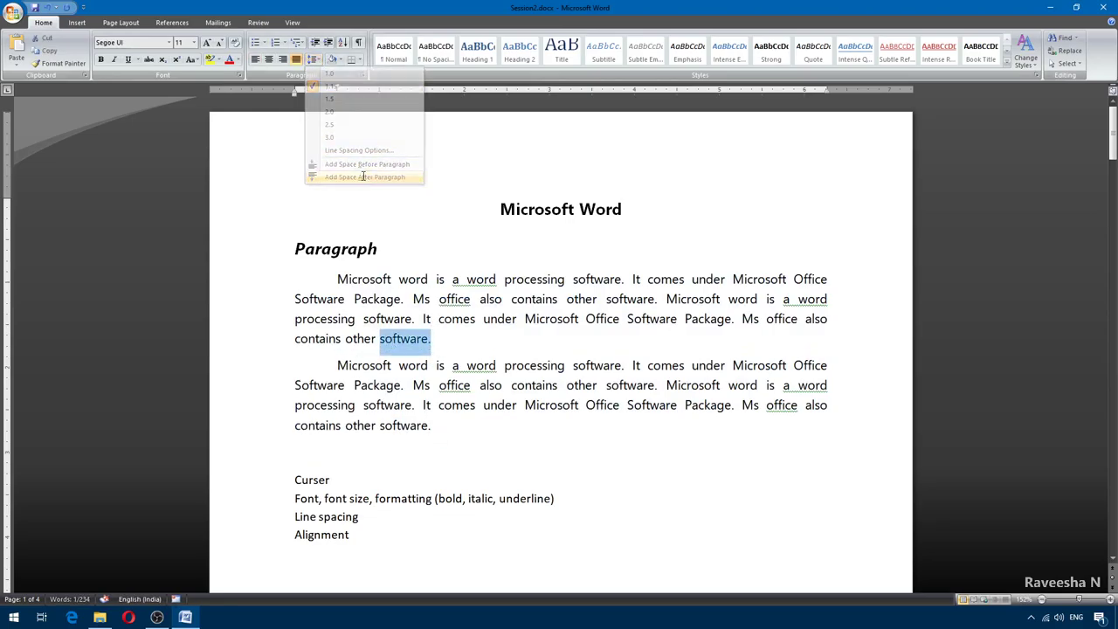
pyautogui.click(441, 405)
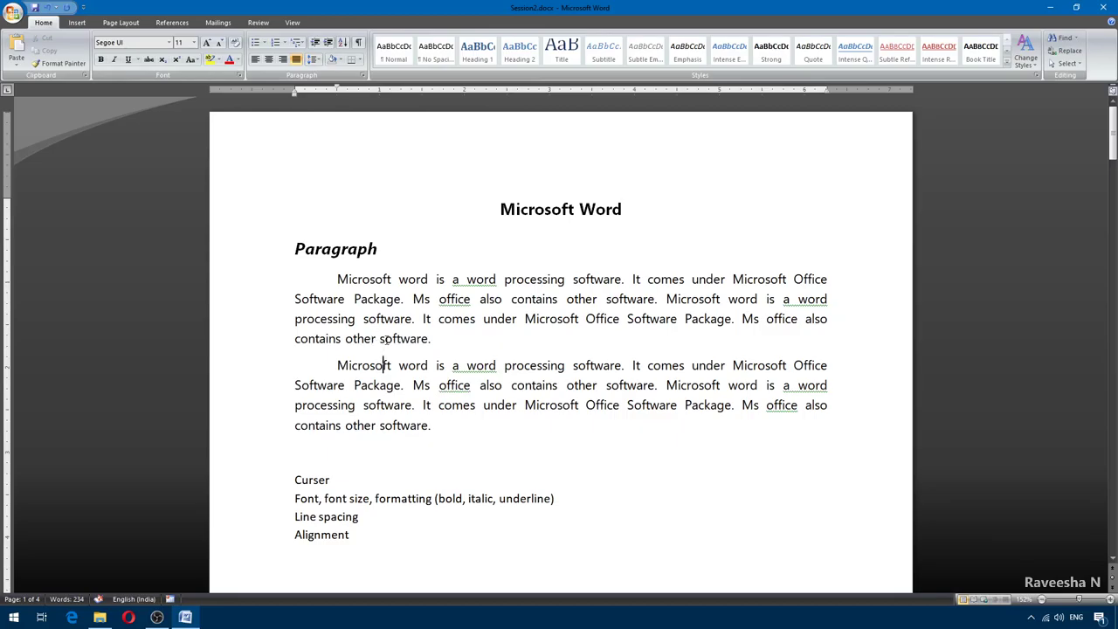
pyautogui.click(436, 341)
pyautogui.press('Return')
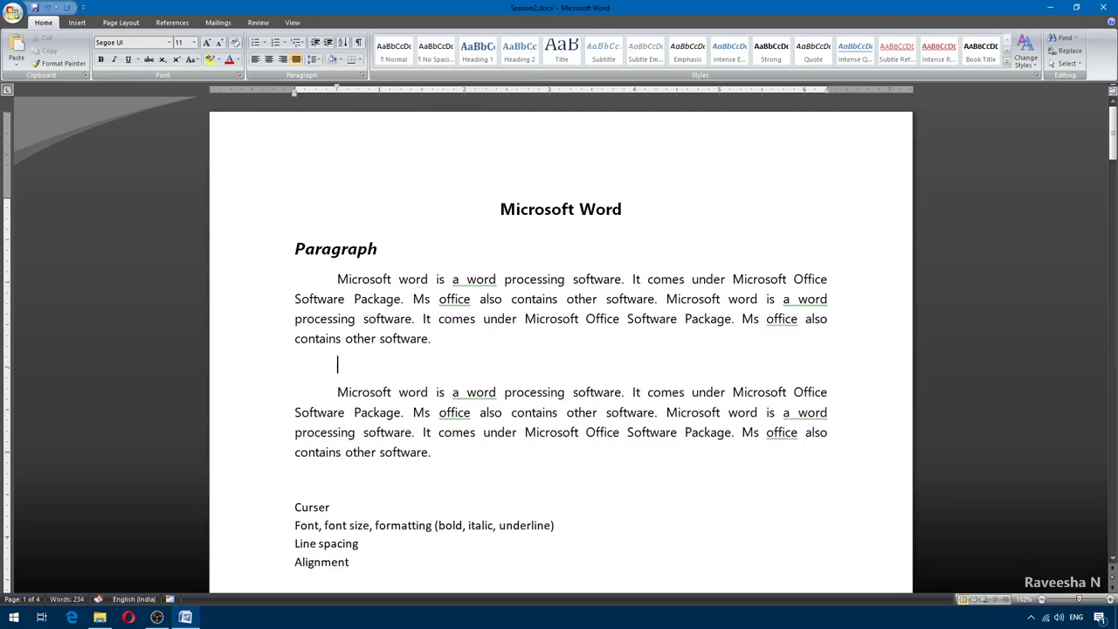
pyautogui.press('BackSpace')
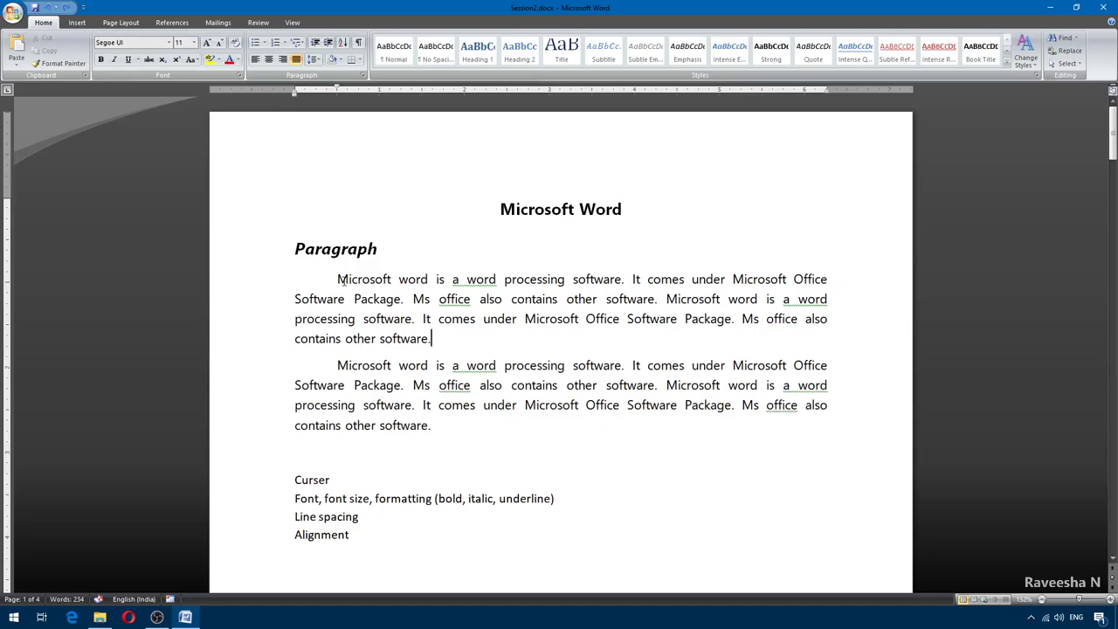
pyautogui.doubleClick(347, 248)
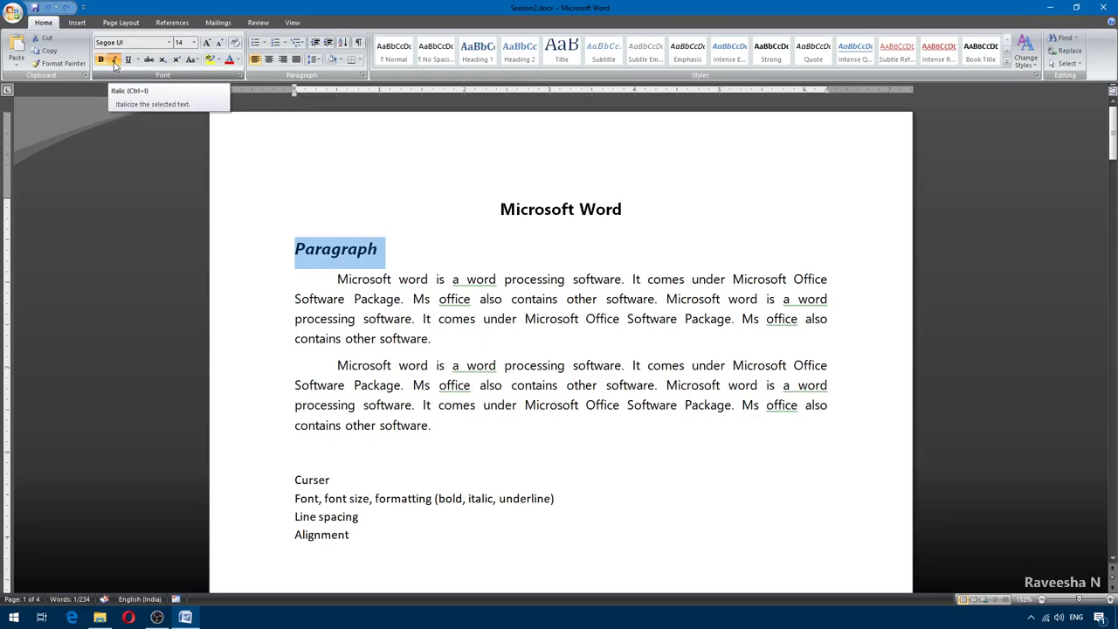
# Apply a single solid underline to the centred Microsoft Word title.
pyautogui.moveTo(499, 209); pyautogui.dragTo(629, 212)
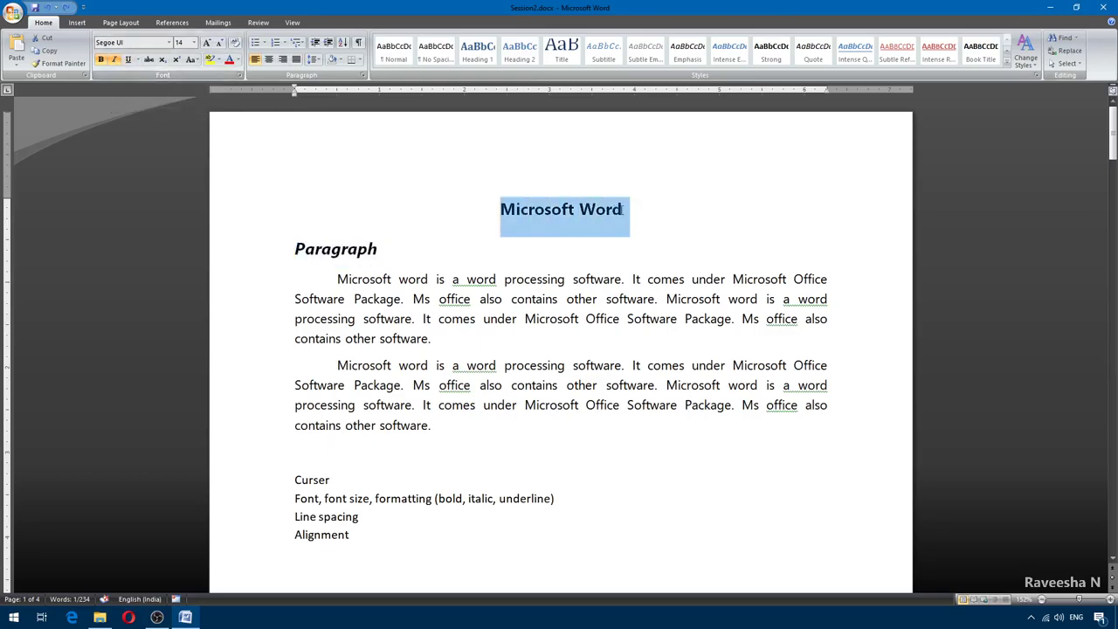
pyautogui.click(129, 60)
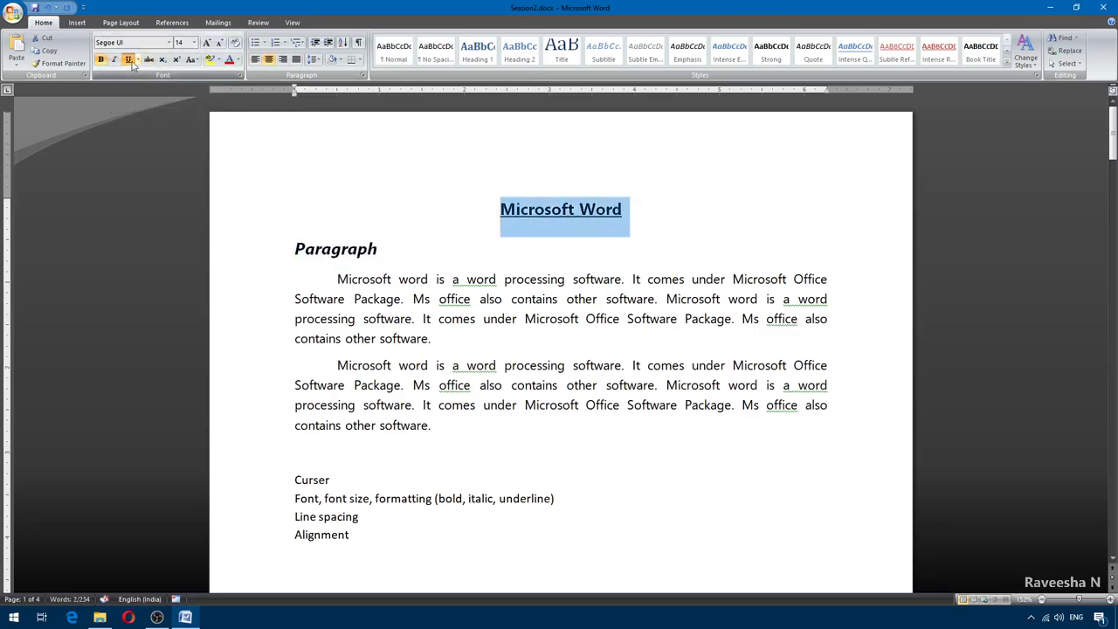
pyautogui.click(137, 60)
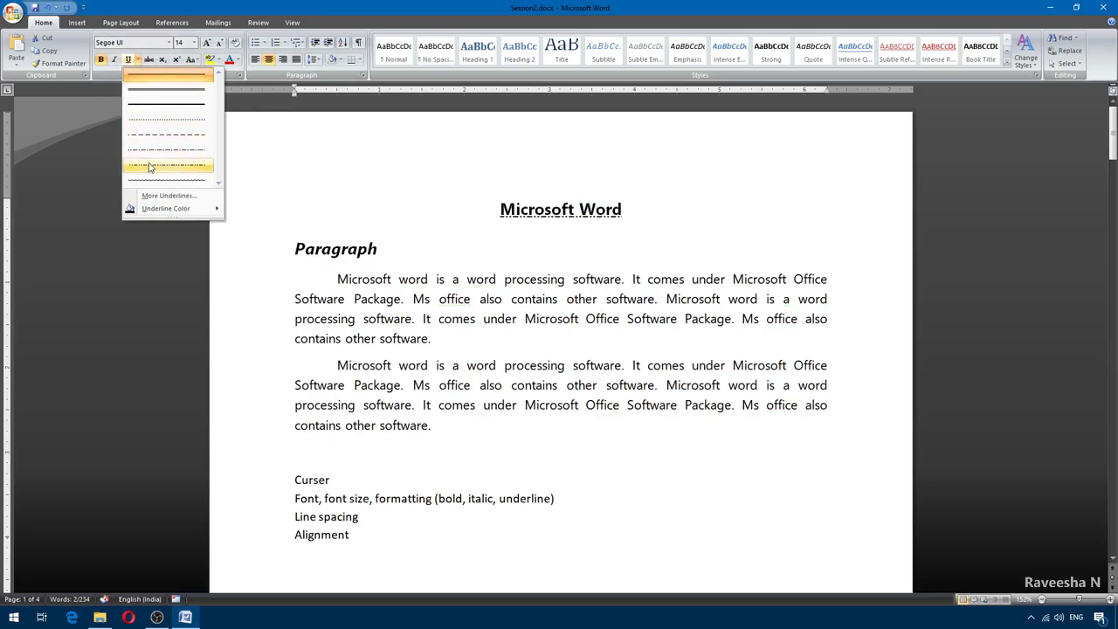
pyautogui.click(137, 59)
pyautogui.click(139, 60)
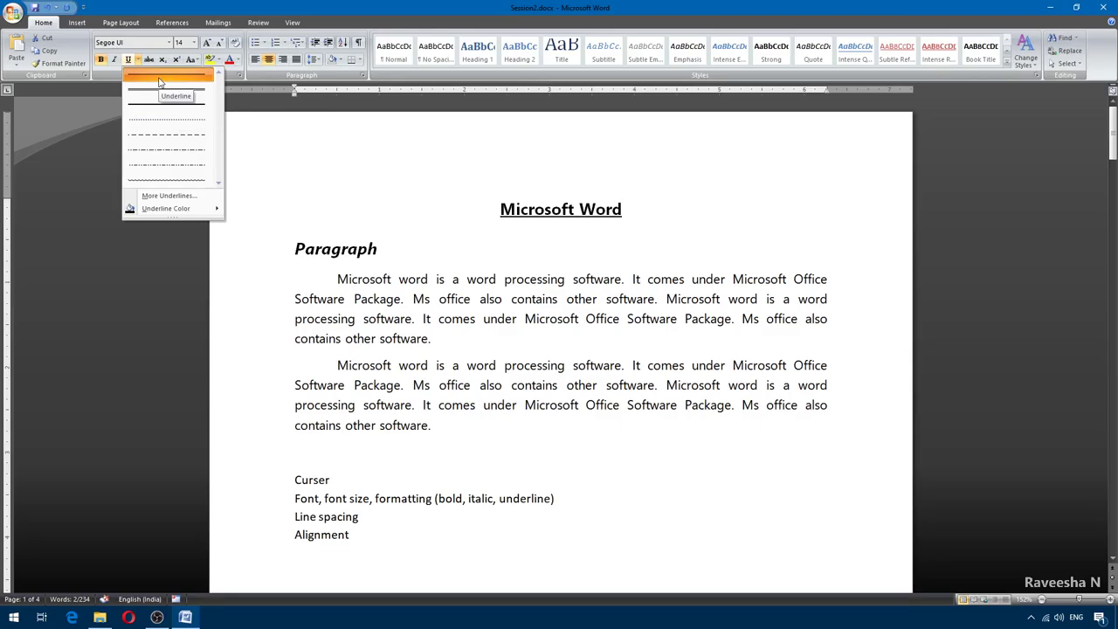
pyautogui.click(159, 81)
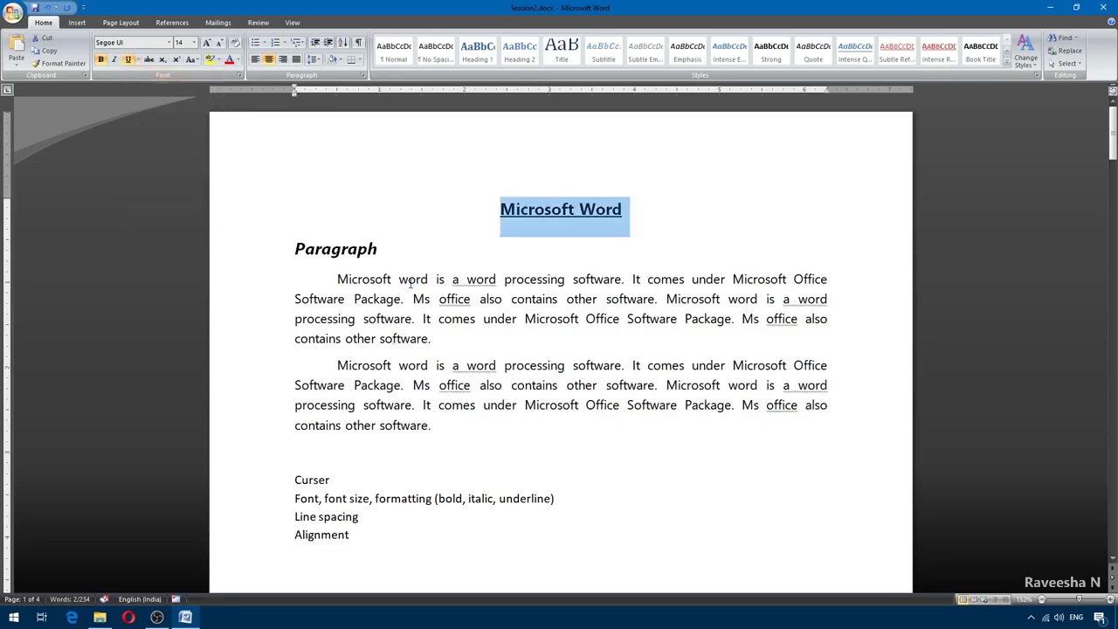
pyautogui.doubleClick(469, 284)
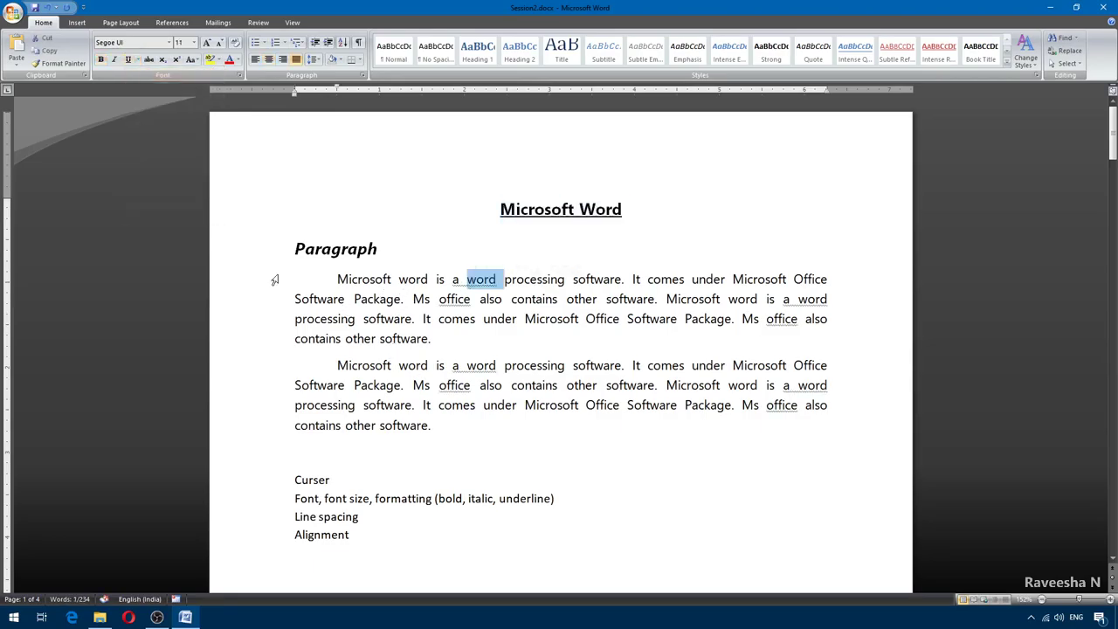
pyautogui.click(496, 280)
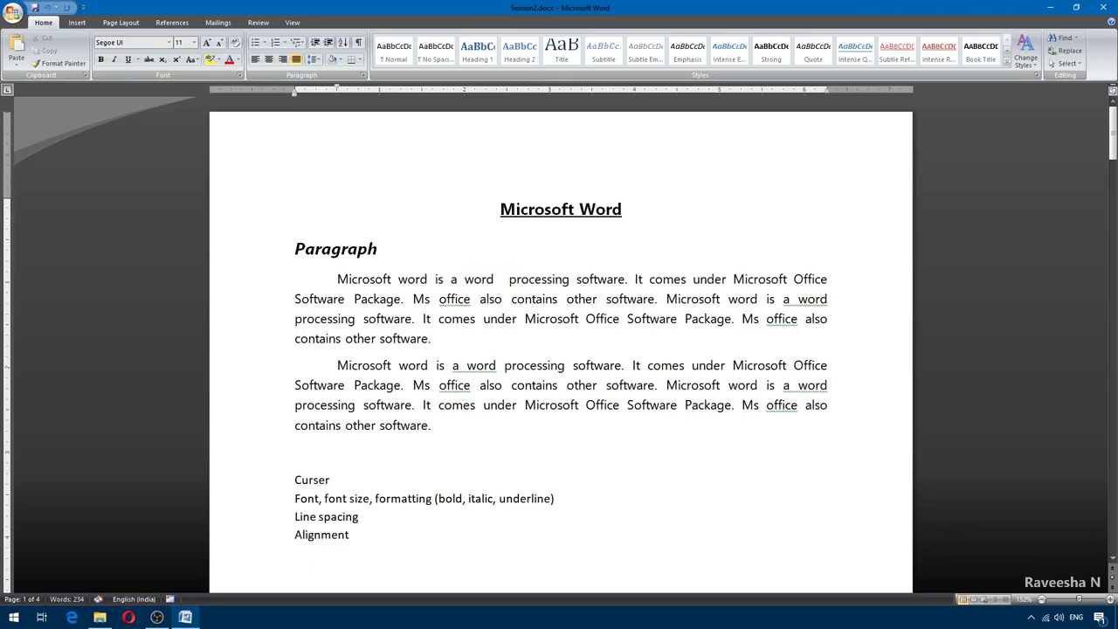
pyautogui.write('Word')
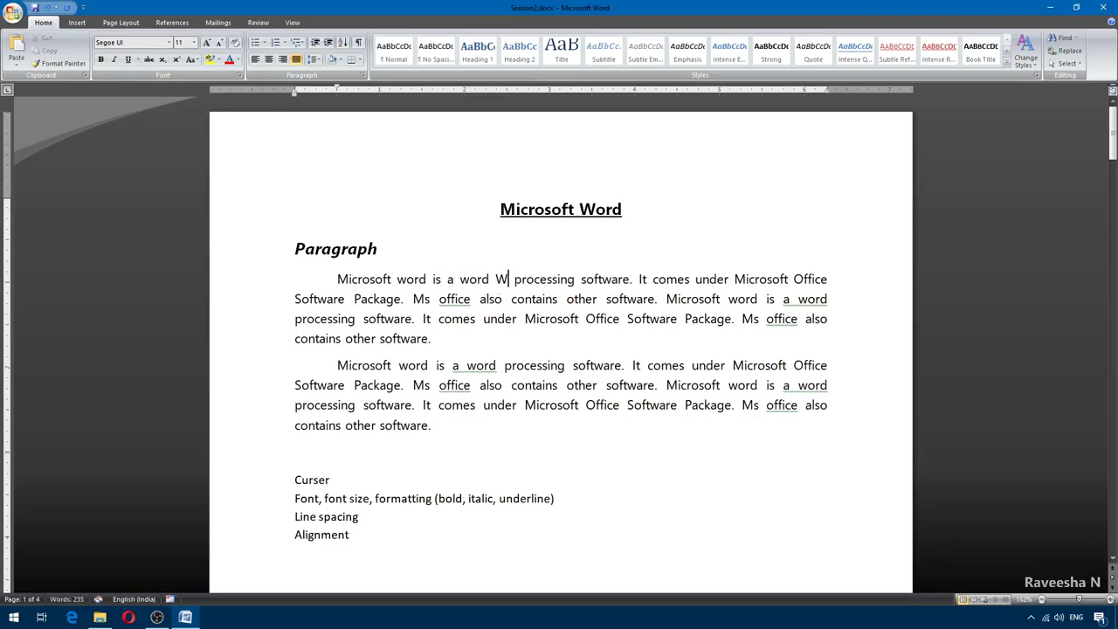
pyautogui.doubleClick(467, 280)
pyautogui.doubleClick(502, 280)
pyautogui.click(475, 280)
pyautogui.doubleClick(476, 280)
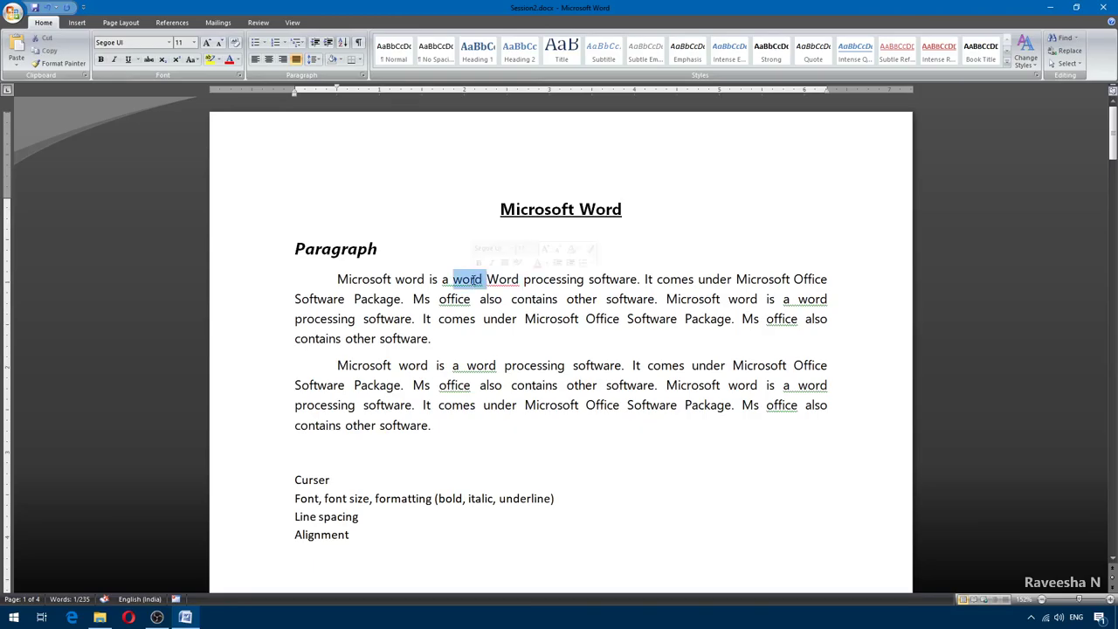
pyautogui.click(148, 59)
pyautogui.click(486, 299)
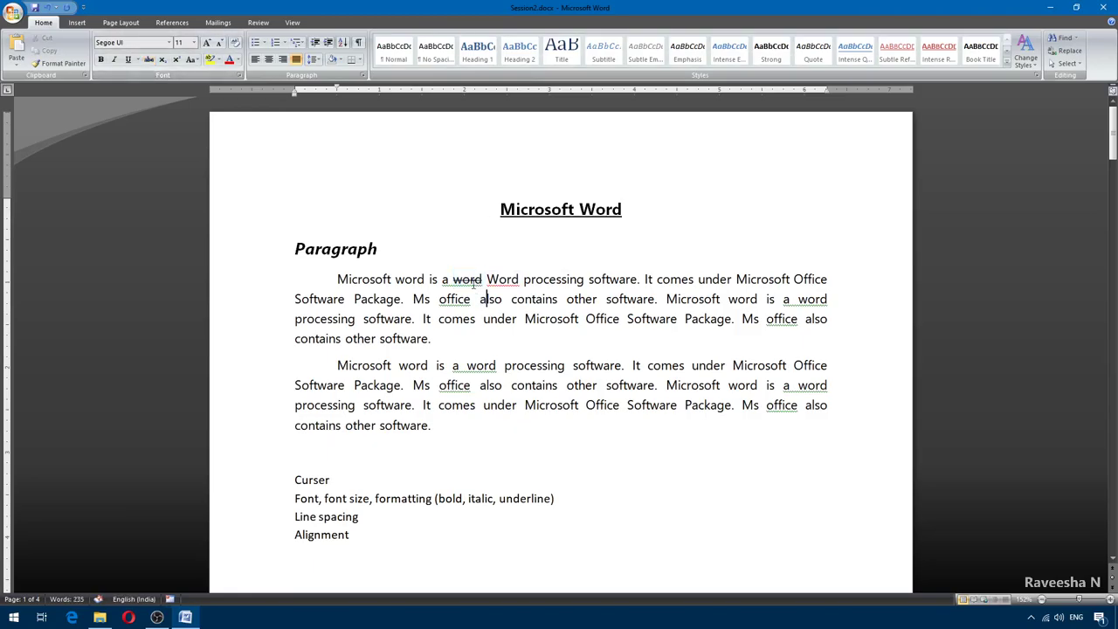
pyautogui.doubleClick(454, 279)
pyautogui.click(512, 279)
pyautogui.doubleClick(506, 280)
pyautogui.doubleClick(467, 280)
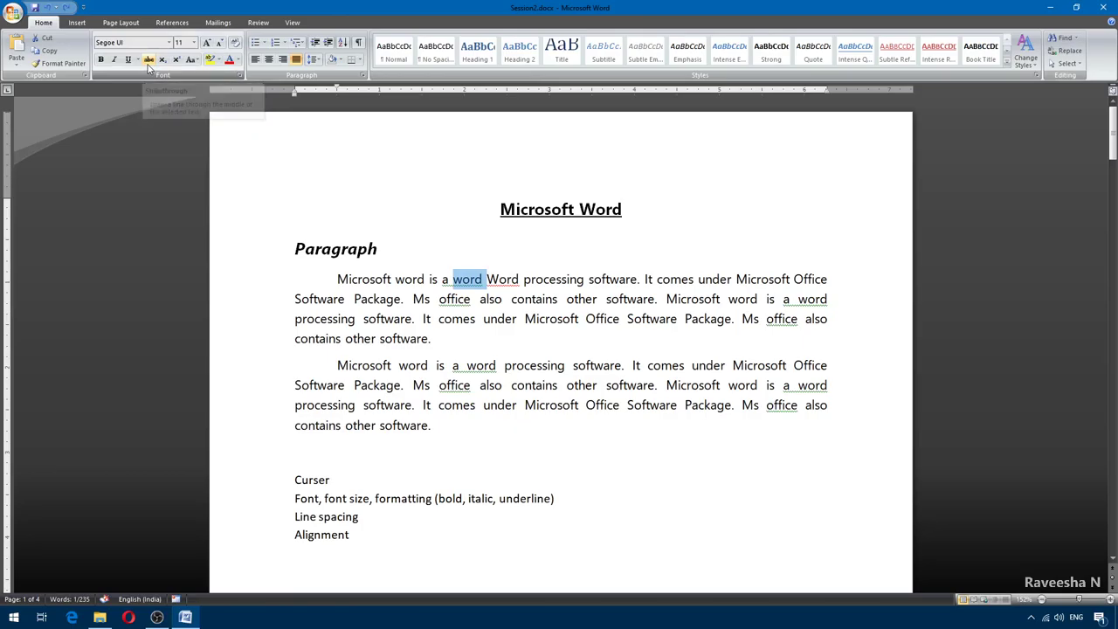
pyautogui.hotkey('ctrl', 'z')
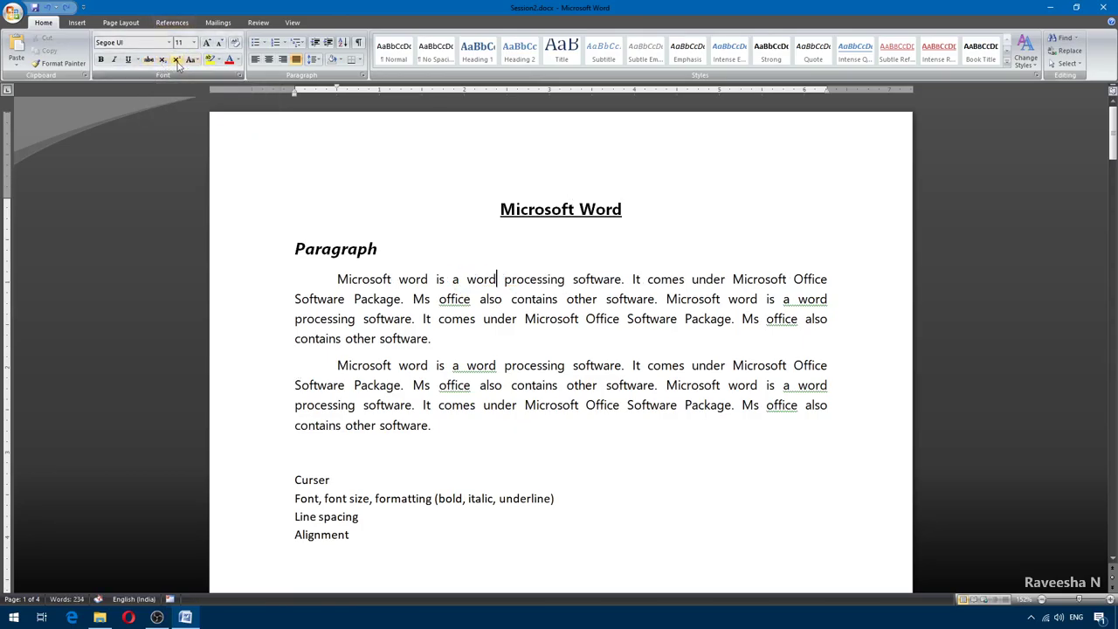
pyautogui.click(319, 446)
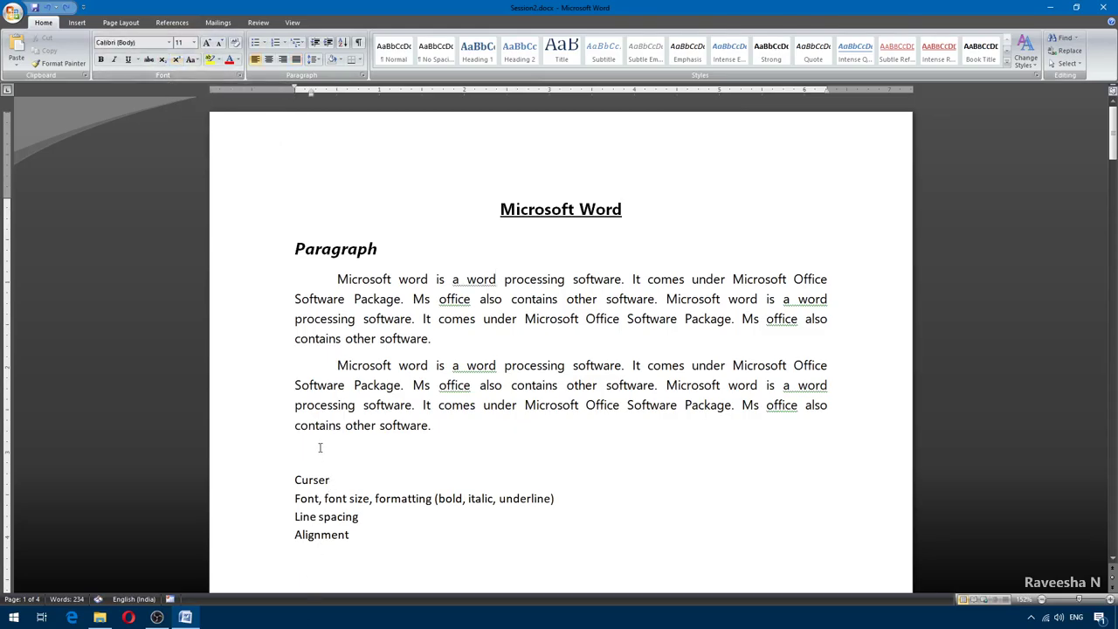
# Start a new line below the second paragraph and type (a2+b2, removing stray characters.
pyautogui.press('Return')
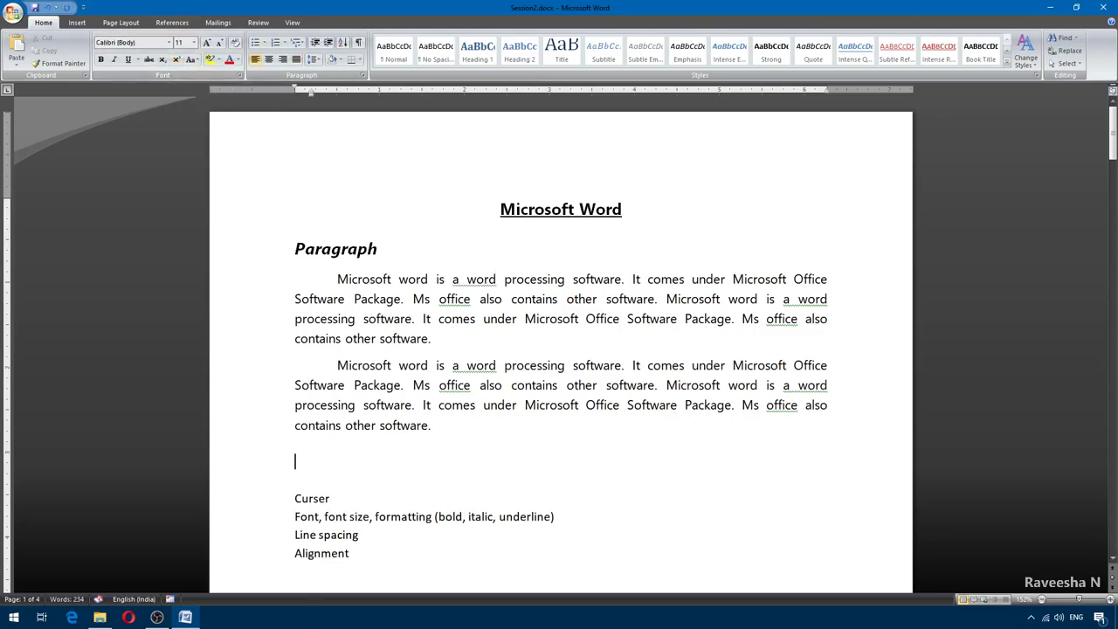
pyautogui.write('(a2+b2+A')
pyautogui.press('Return')
pyautogui.write('+')
pyautogui.hotkey('shift', 'Up')
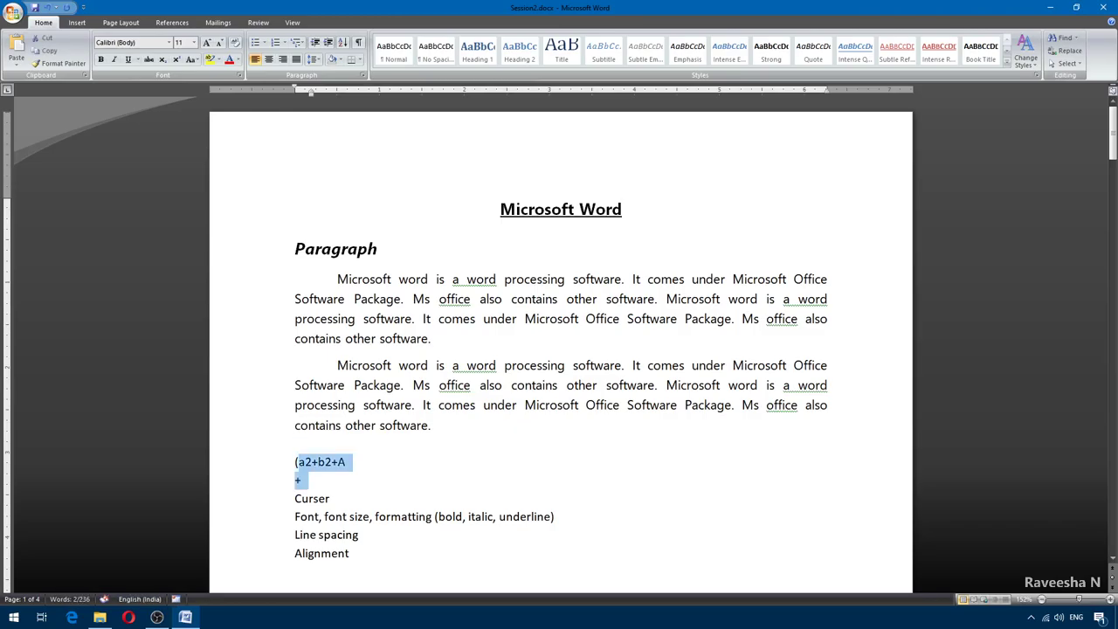
pyautogui.hotkey('shift', 'End')
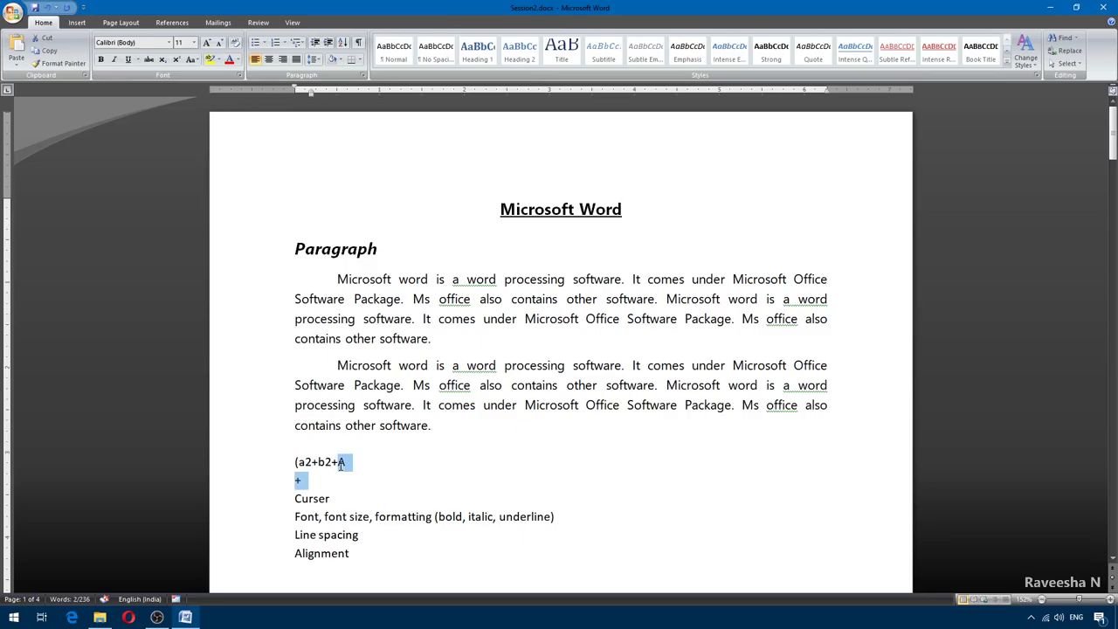
pyautogui.press('Delete')
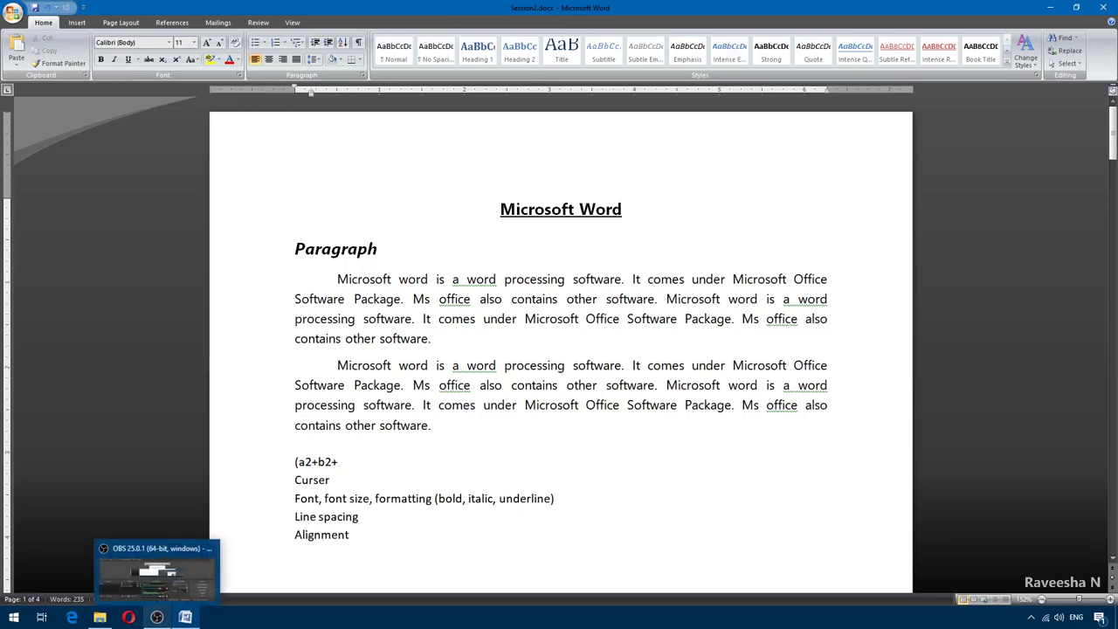
pyautogui.press('BackSpace')
# Complete the formula text so the line reads (a2+b2)=a2+2ab+b2.
pyautogui.moveTo(182, 620)
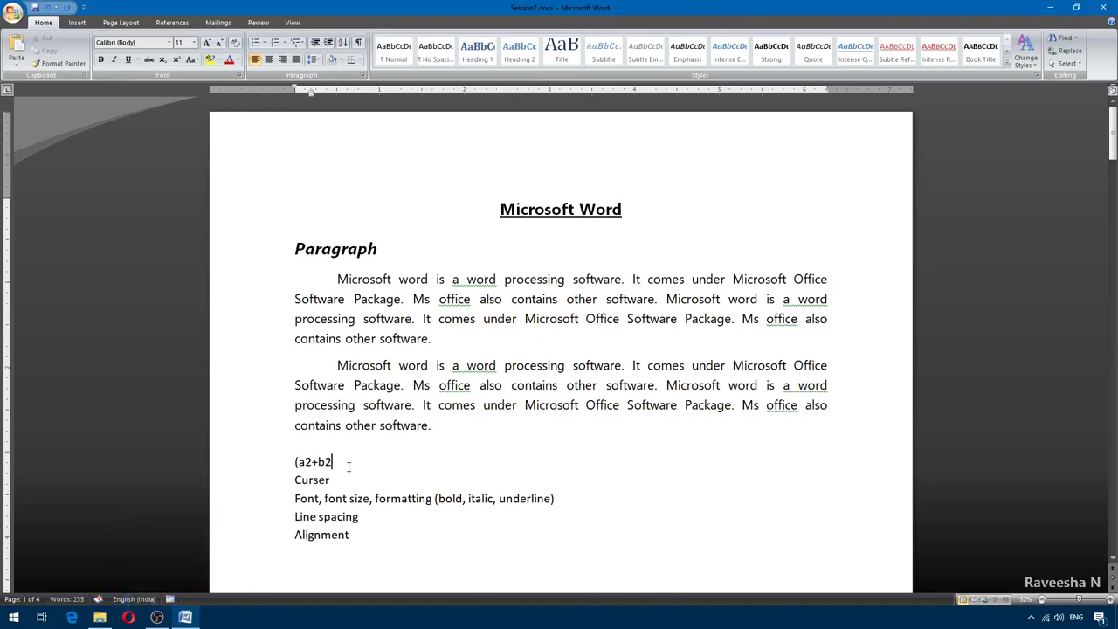
pyautogui.write(')=a2+2ab+2')
pyautogui.press('BackSpace')
pyautogui.write('b2')
pyautogui.press('Return')
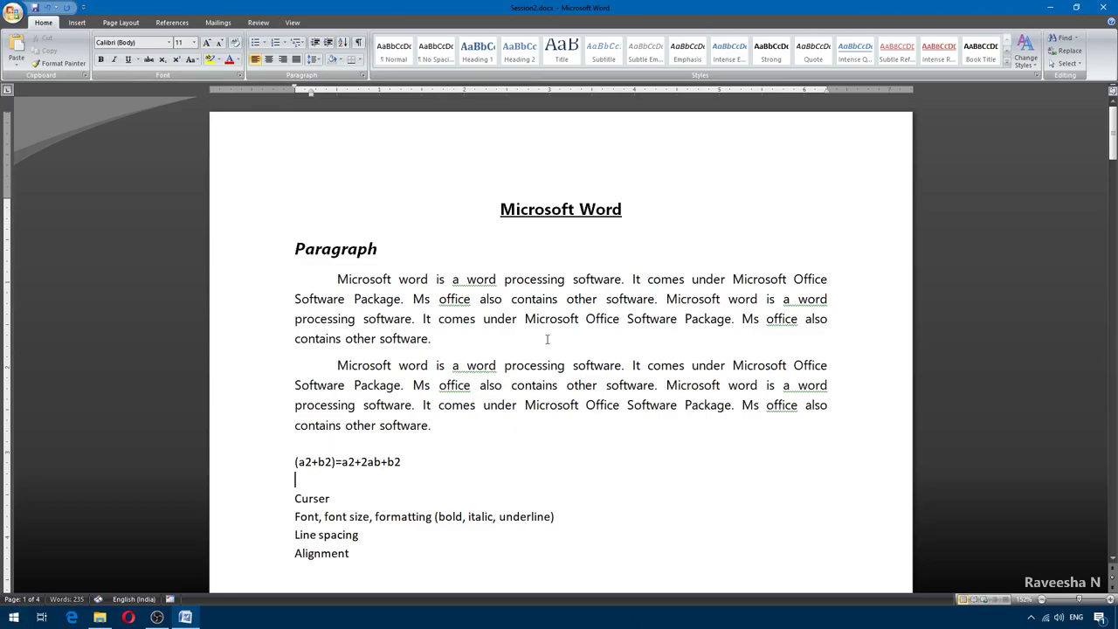
# Make the exponent 2 in (a2 superscript.
pyautogui.moveTo(305, 462); pyautogui.dragTo(312, 462)
pyautogui.click(324, 464)
pyautogui.moveTo(361, 462); pyautogui.dragTo(368, 462)
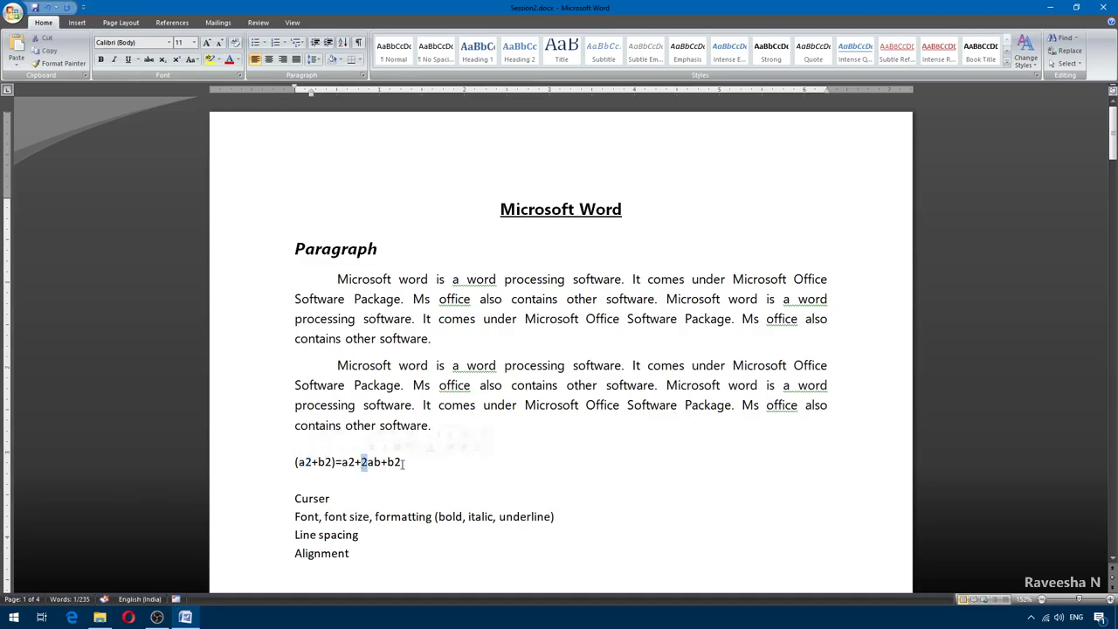
pyautogui.moveTo(304, 462); pyautogui.dragTo(312, 462)
pyautogui.click(311, 465)
pyautogui.moveTo(306, 463); pyautogui.dragTo(299, 464)
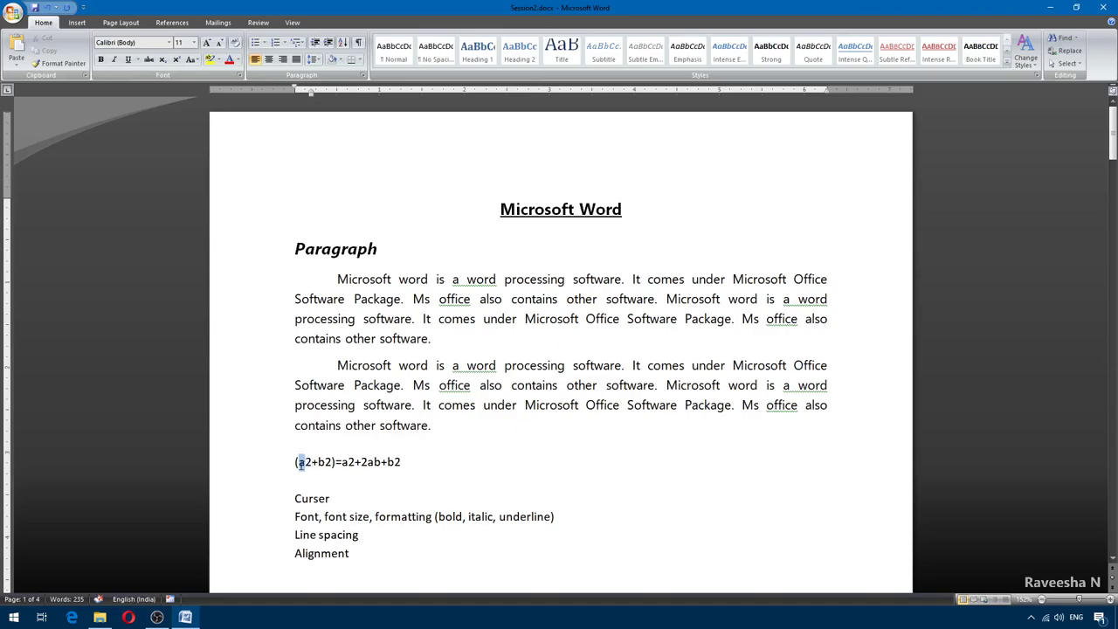
pyautogui.click(306, 459)
pyautogui.moveTo(313, 461); pyautogui.dragTo(303, 461)
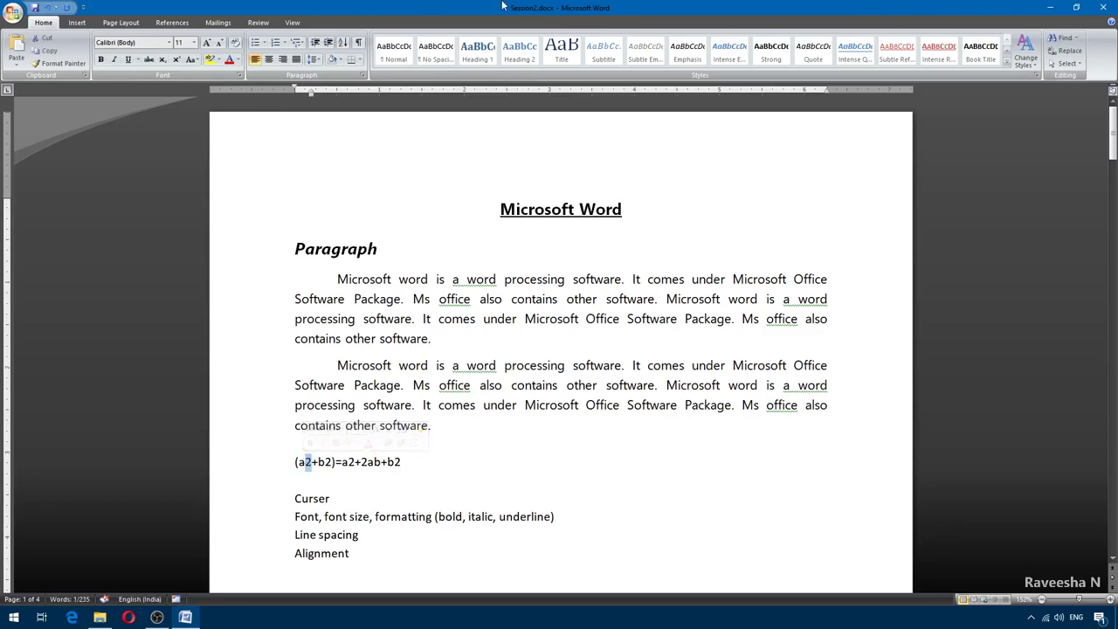
pyautogui.click(177, 60)
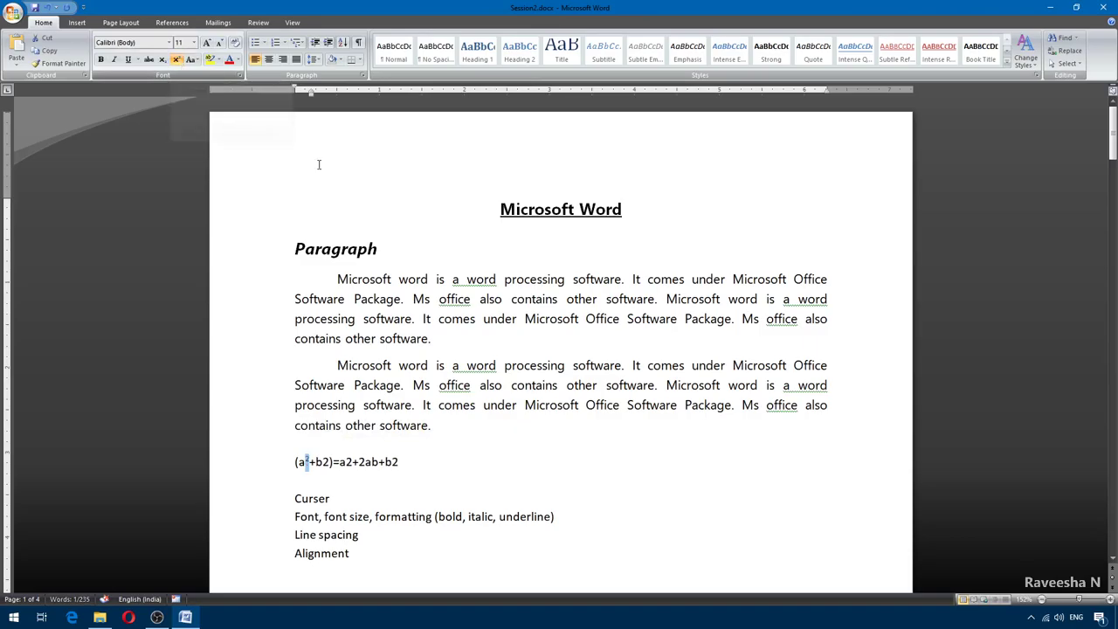
# Superscript the remaining exponents to give (a²+b²)=a²+2ab+b².
pyautogui.moveTo(330, 462); pyautogui.dragTo(389, 462)
pyautogui.click(178, 59)
pyautogui.hotkey('ctrl', 'shift', '=')
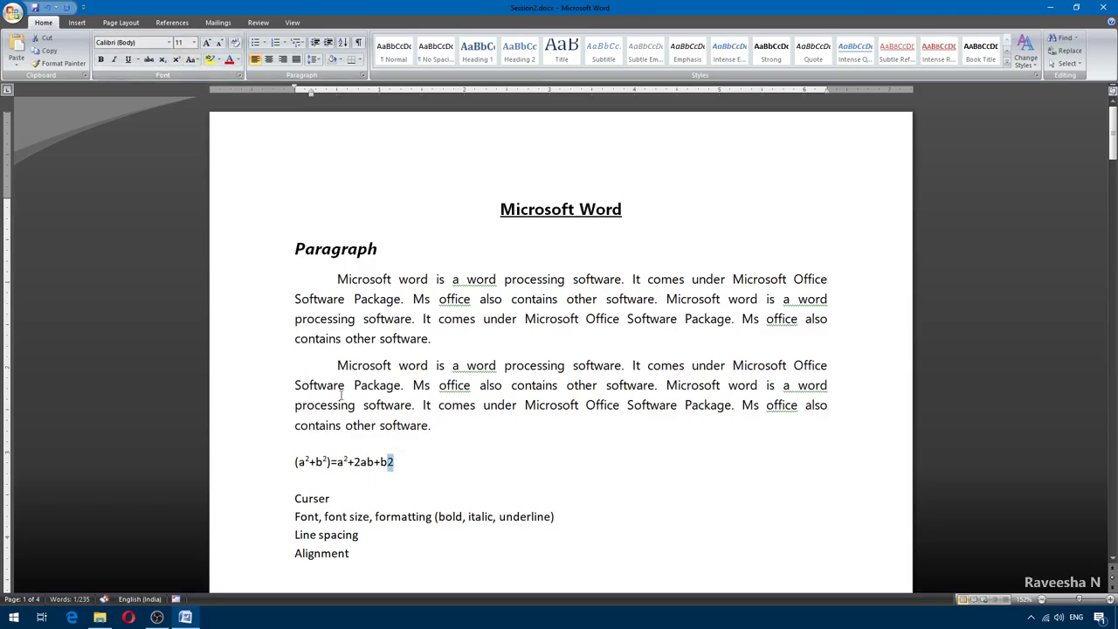
pyautogui.click(177, 60)
pyautogui.click(402, 462)
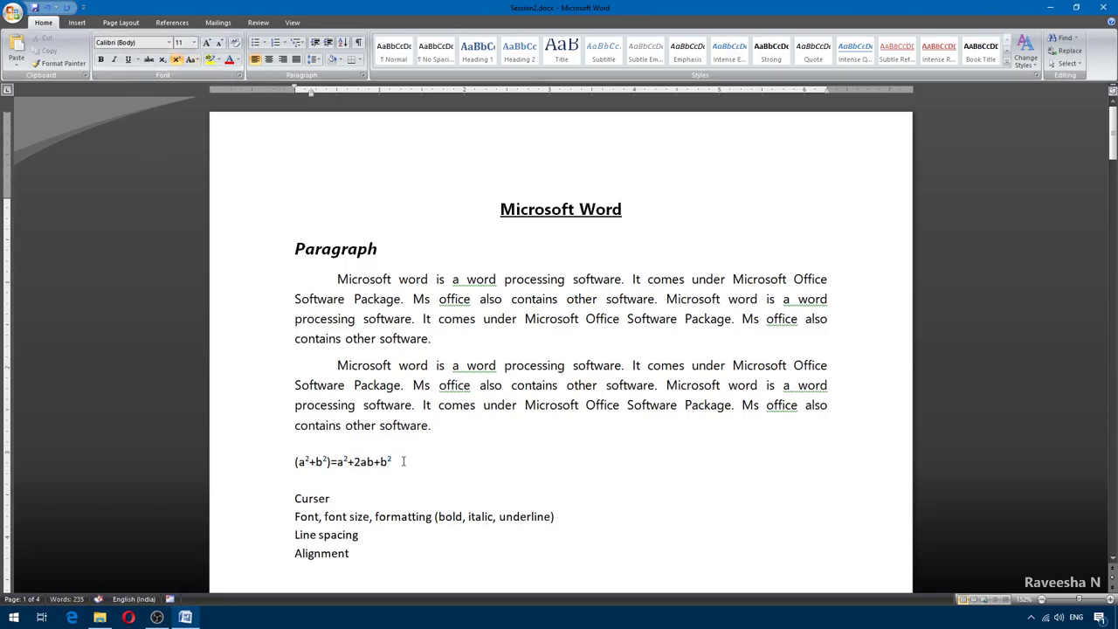
# Add a short test line below the formula, deleting the test characters x and ihjk.
pyautogui.press('Return')
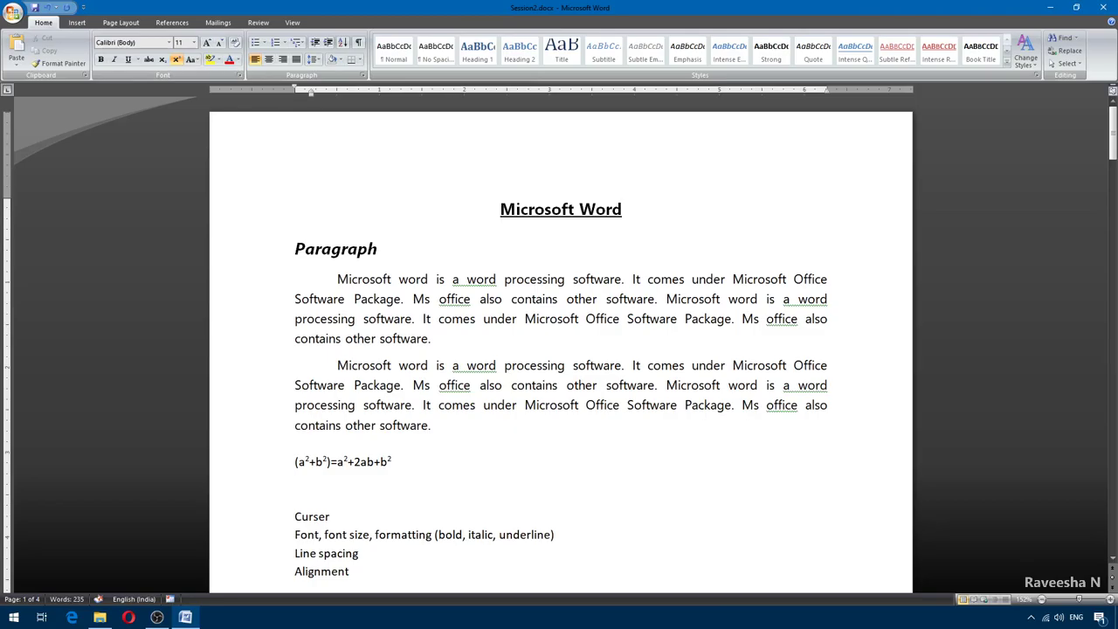
pyautogui.write('x')
pyautogui.press('BackSpace')
pyautogui.press('BackSpace')
pyautogui.press('BackSpace')
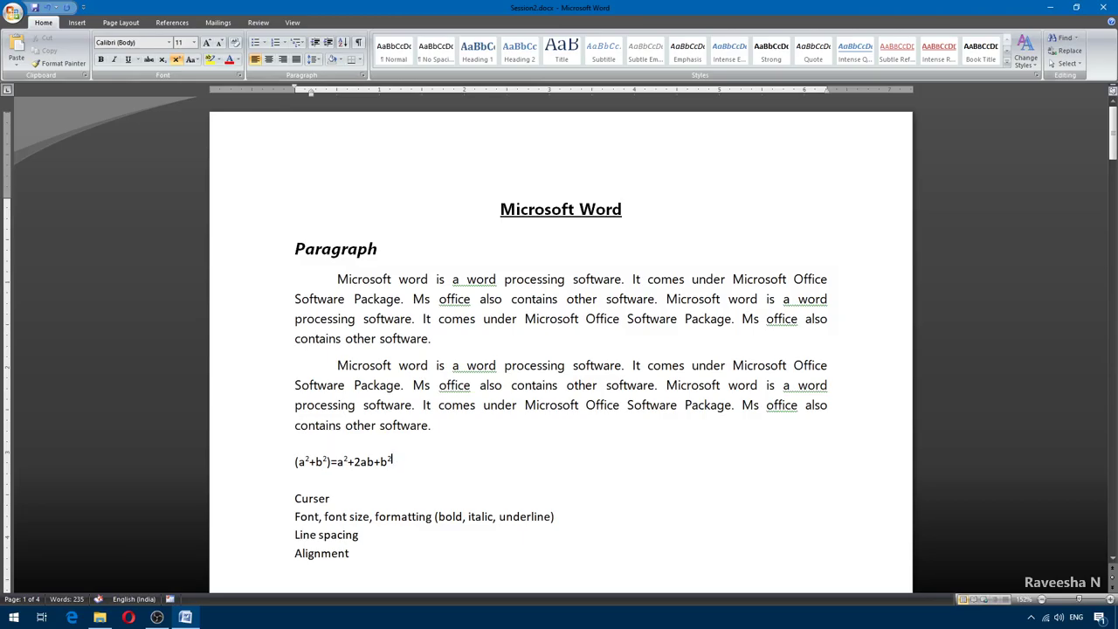
pyautogui.press('Return')
pyautogui.write('ihjk')
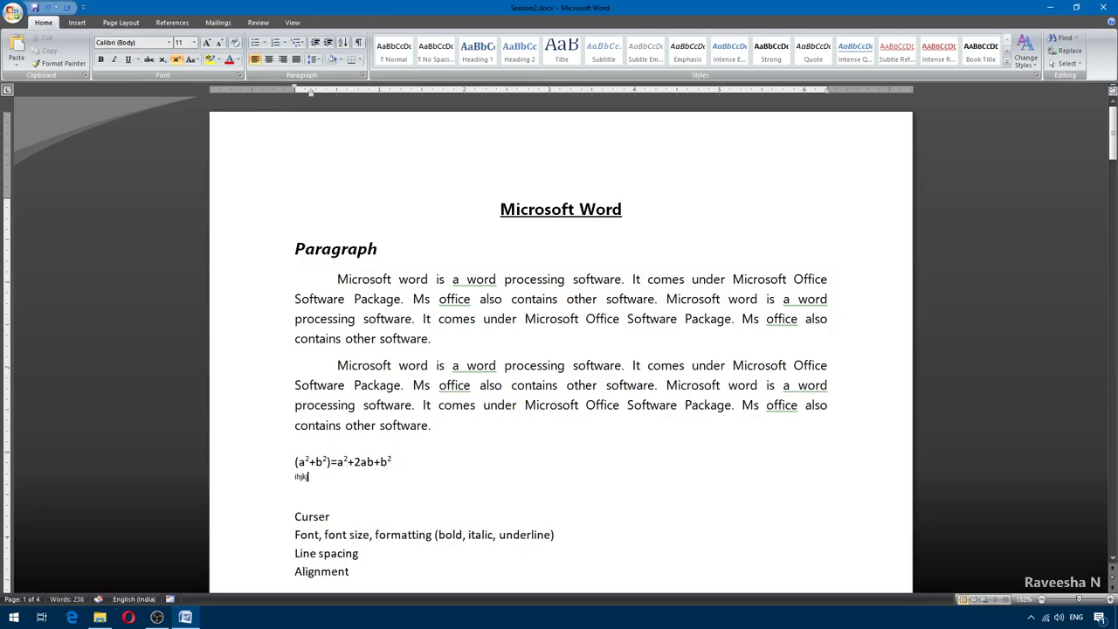
pyautogui.press('BackSpace')
pyautogui.press('BackSpace')
pyautogui.press('BackSpace')
pyautogui.press('BackSpace')
pyautogui.press('BackSpace')
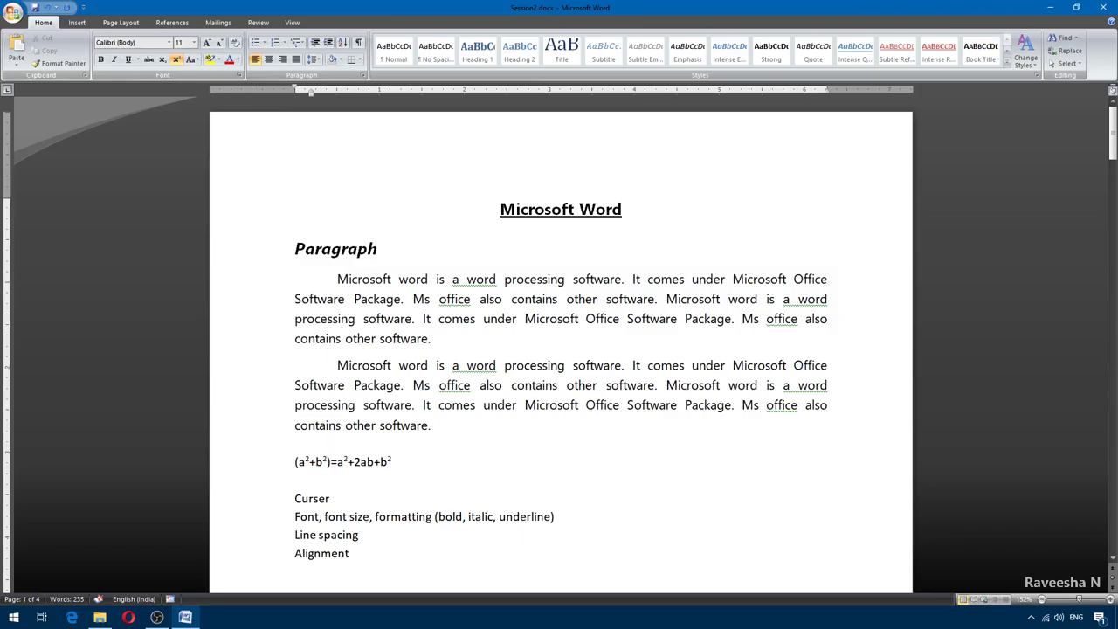
# Turn superscript off and type H2SO4 on a new line below the formula.
pyautogui.click(176, 59)
pyautogui.press('Return')
pyautogui.write('H')
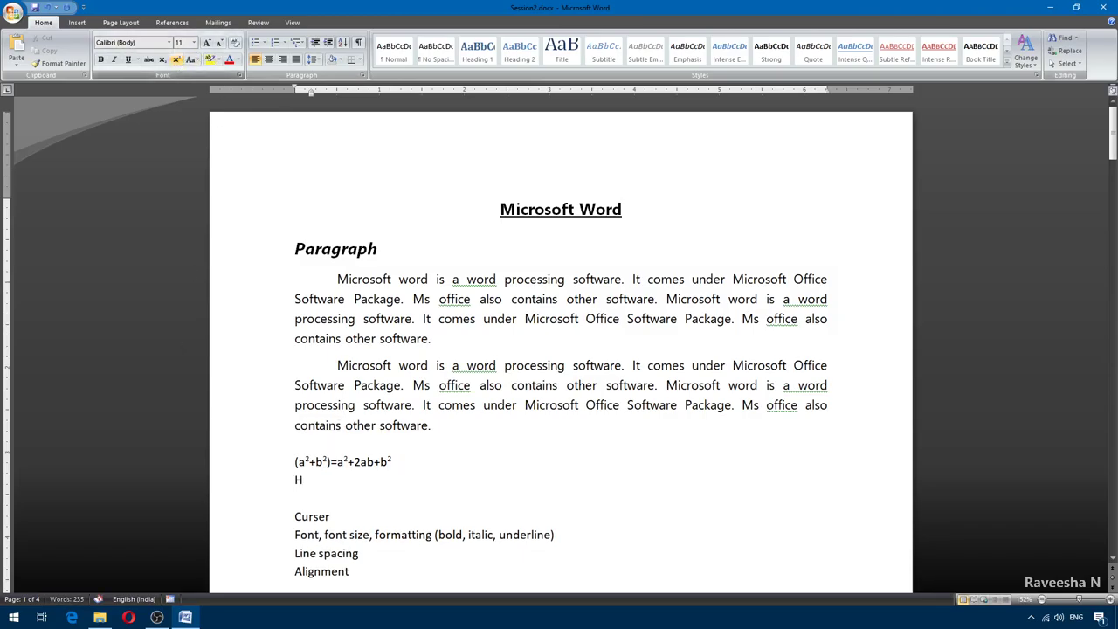
pyautogui.write('2So4')
pyautogui.press('BackSpace')
pyautogui.press('BackSpace')
pyautogui.write('O4')
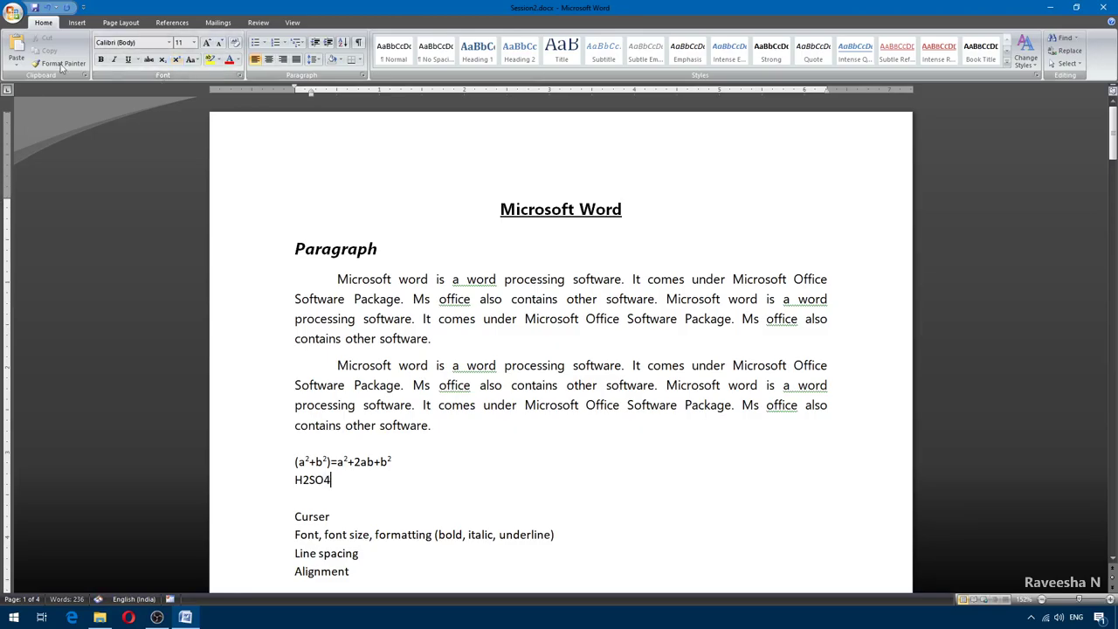
# Subscript the 2 and the 4 so the line reads H₂SO₄.
pyautogui.moveTo(307, 481); pyautogui.dragTo(301, 480)
pyautogui.click(321, 489)
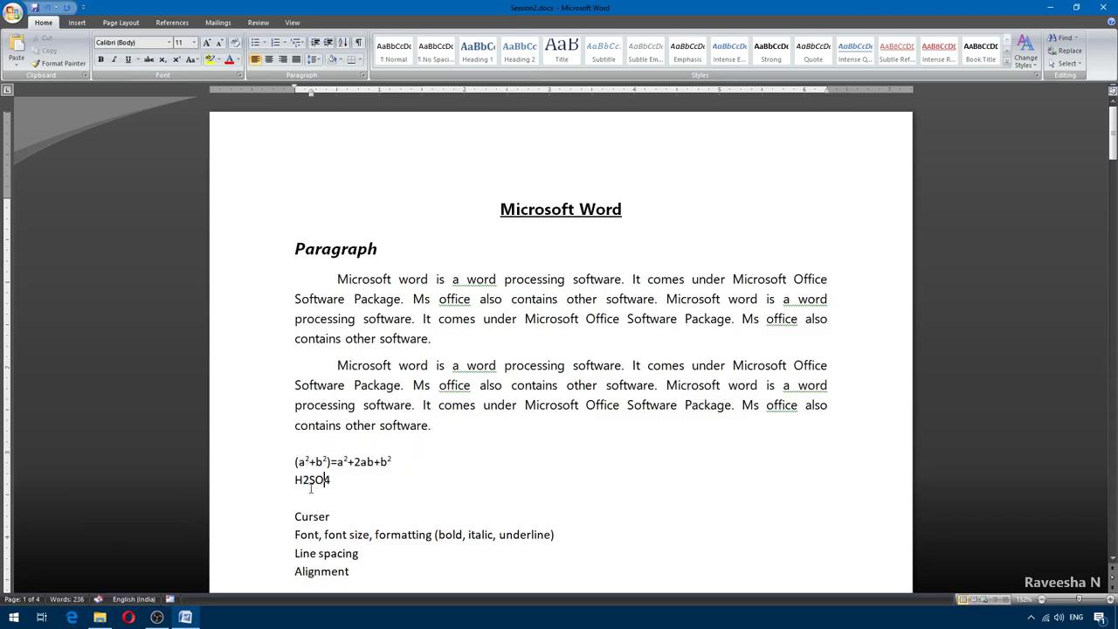
pyautogui.moveTo(308, 479); pyautogui.dragTo(332, 481)
pyautogui.click(332, 481)
pyautogui.moveTo(302, 481); pyautogui.dragTo(331, 480)
pyautogui.click(163, 60)
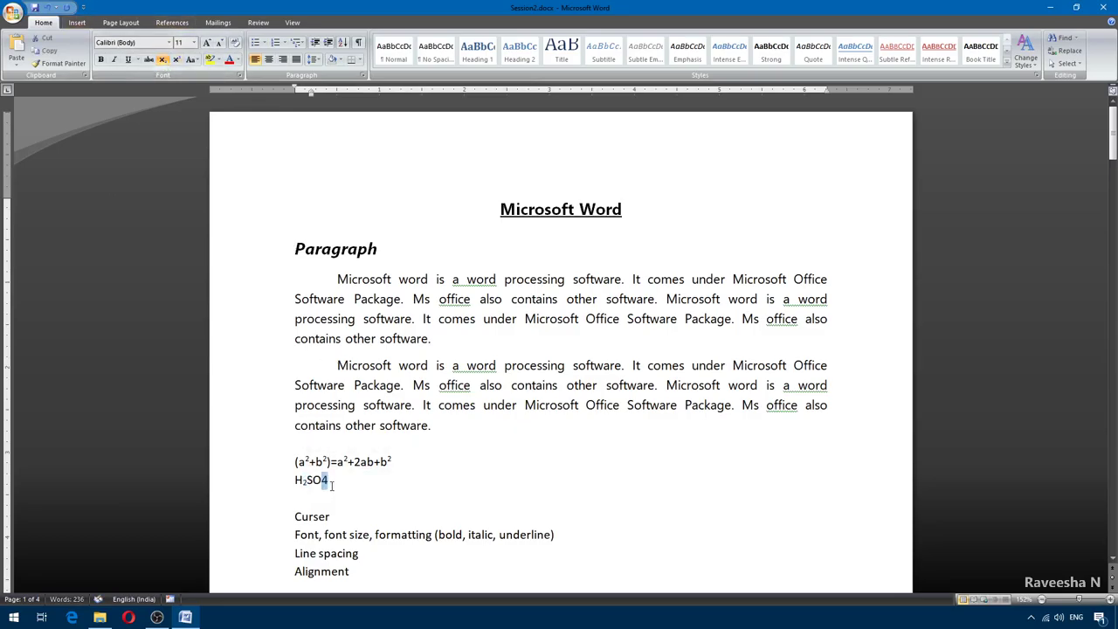
pyautogui.click(164, 60)
pyautogui.click(319, 480)
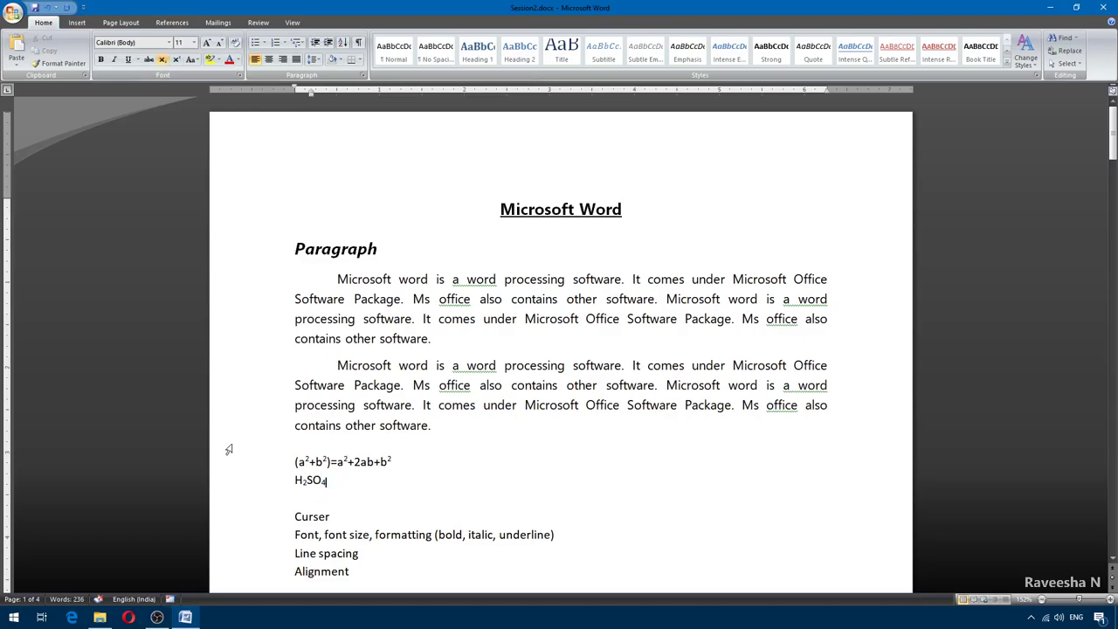
pyautogui.click(164, 62)
pyautogui.click(163, 62)
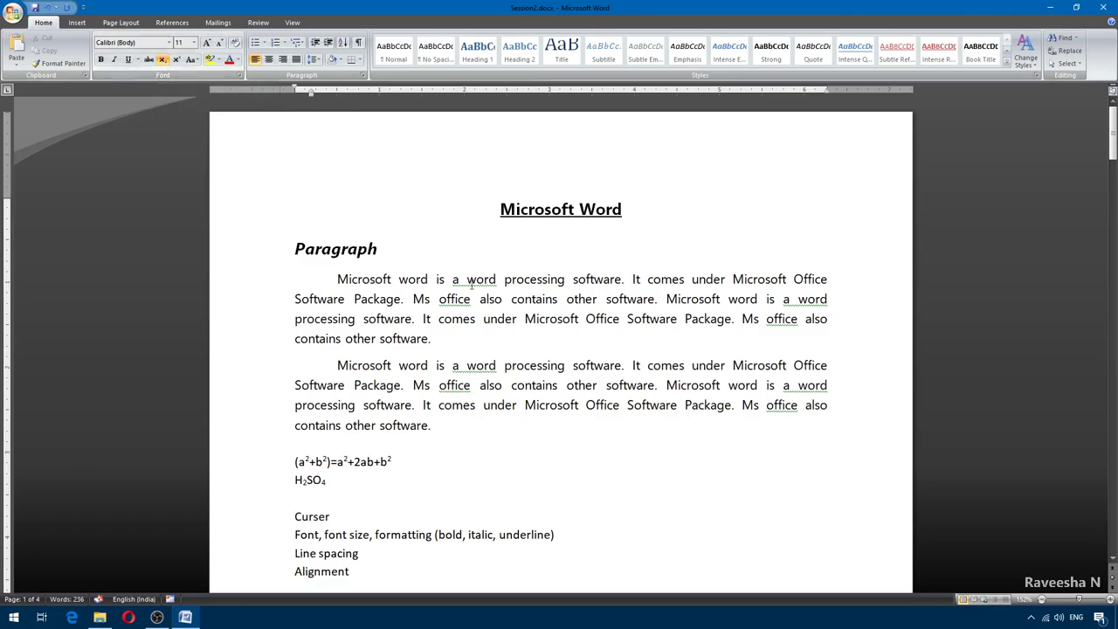
pyautogui.click(161, 67)
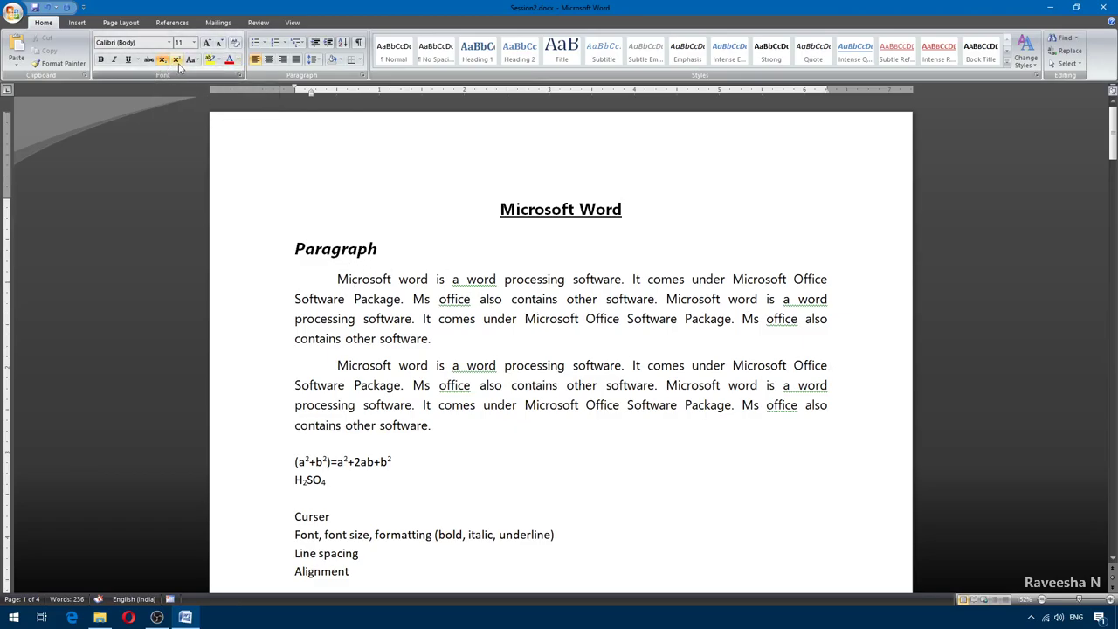
pyautogui.doubleClick(517, 214)
pyautogui.click(579, 210)
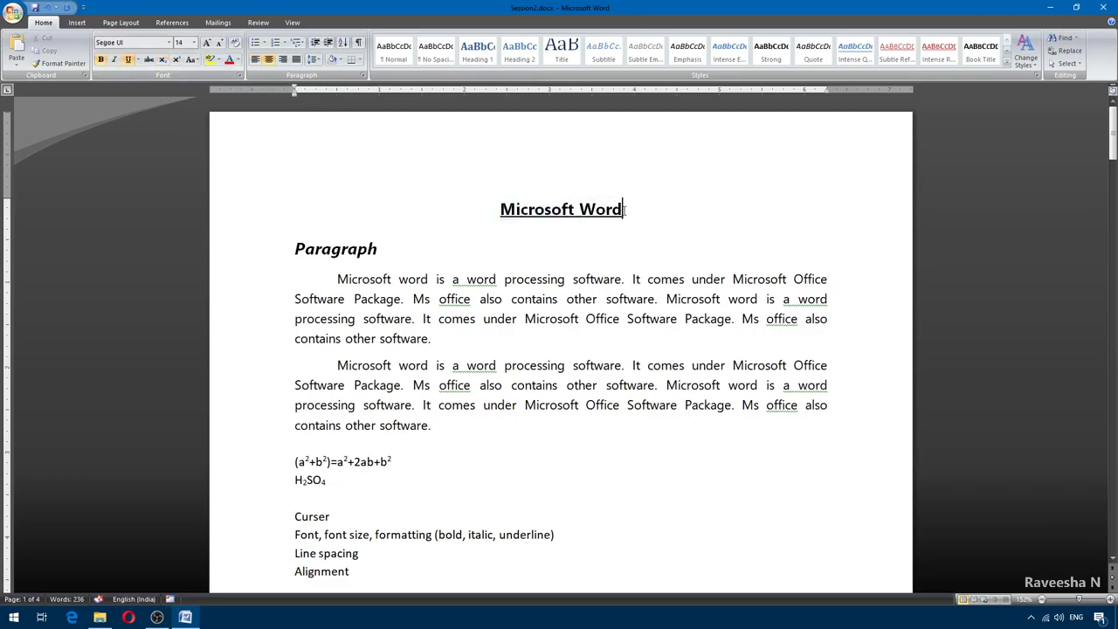
pyautogui.tripleClick(530, 210)
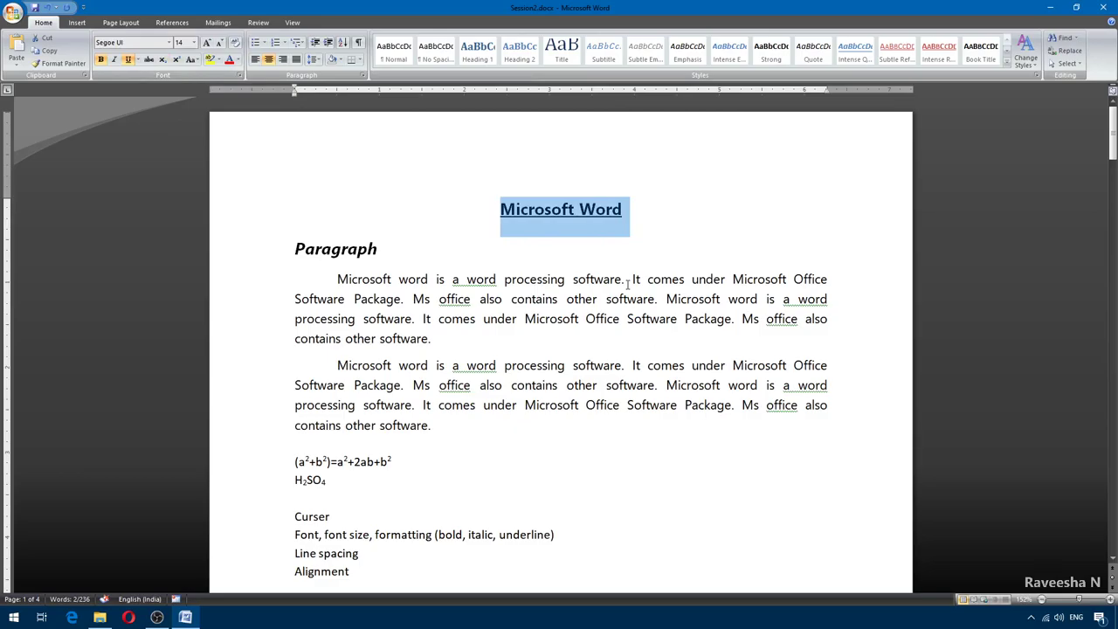
pyautogui.click(199, 60)
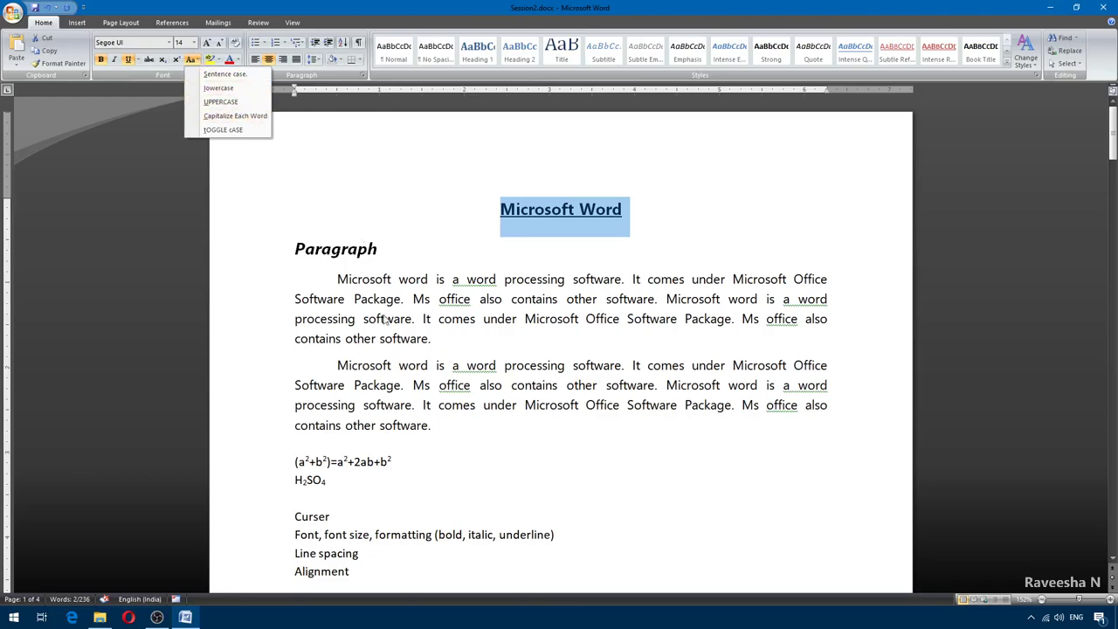
pyautogui.click(240, 117)
pyautogui.moveTo(337, 278); pyautogui.dragTo(442, 350)
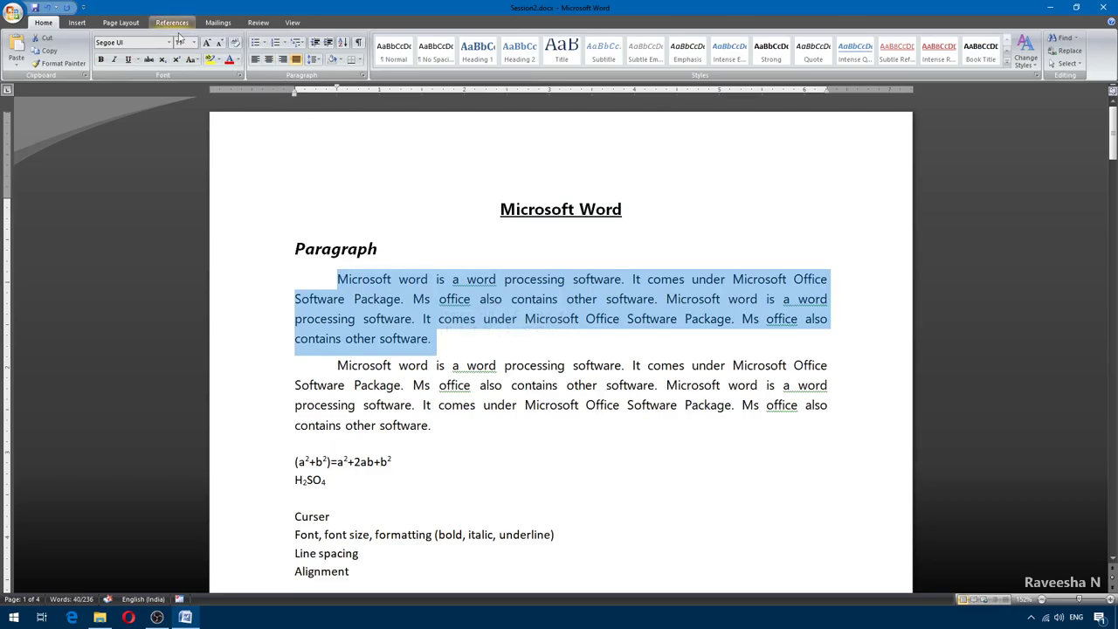
# Select the whole first body paragraph, leaving its case unchanged.
pyautogui.click(190, 60)
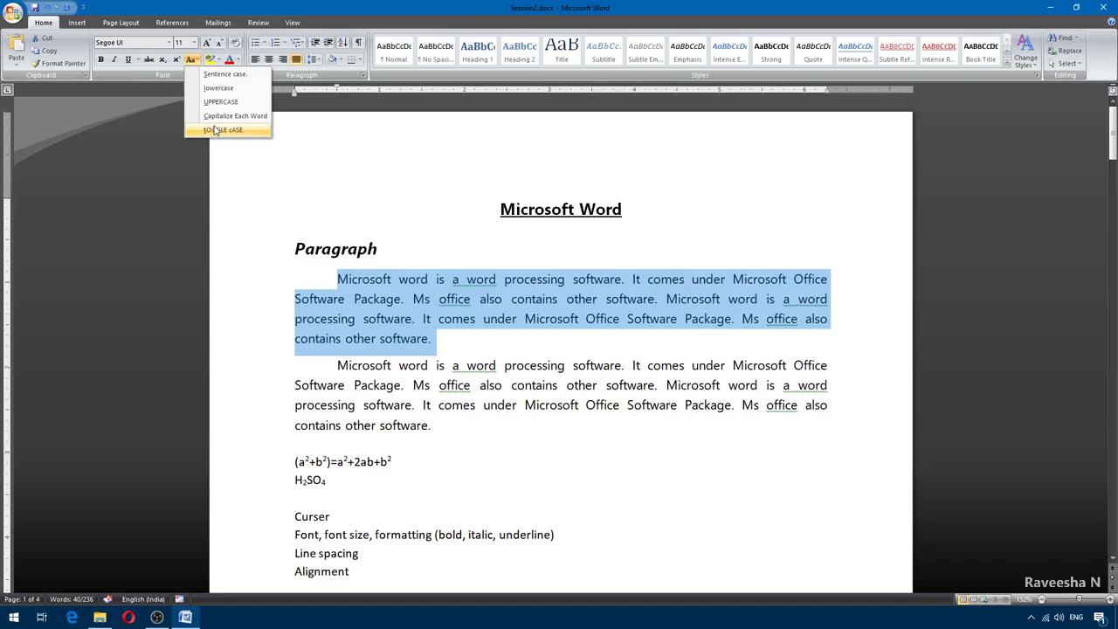
pyautogui.press('Escape')
pyautogui.hotkey('ctrl', 'Home')
pyautogui.tripleClick(339, 279)
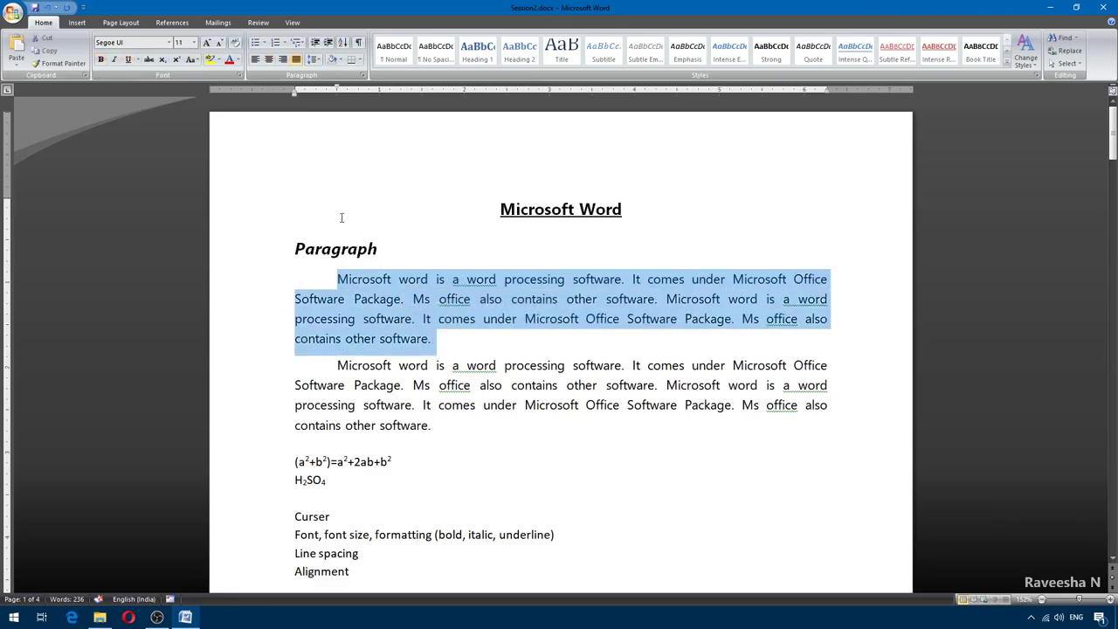
pyautogui.click(191, 59)
pyautogui.press('Escape')
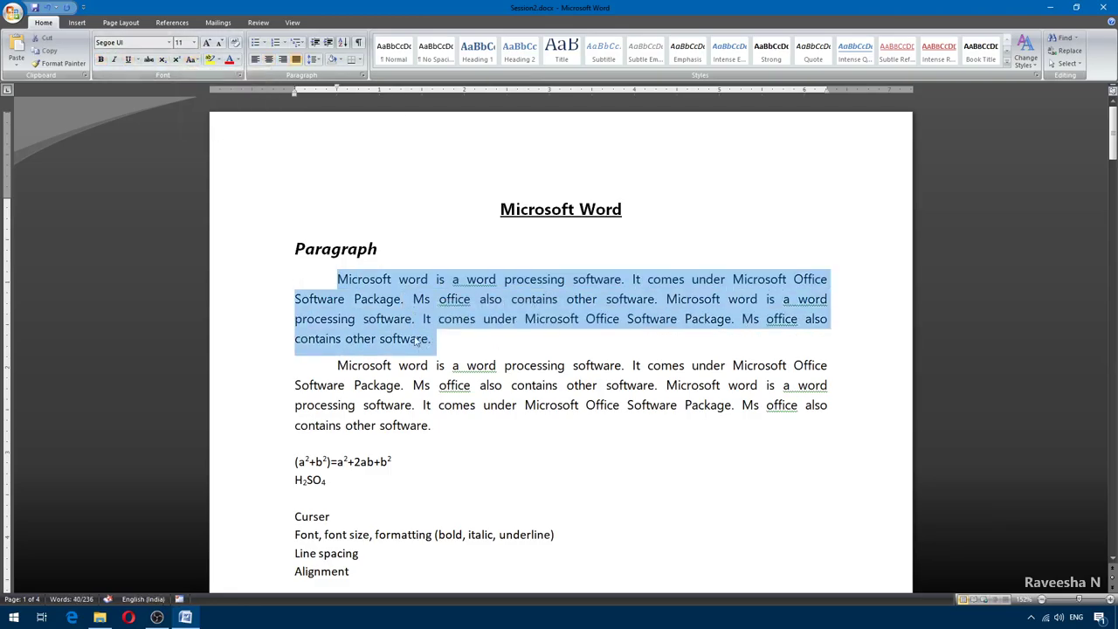
pyautogui.click(341, 279)
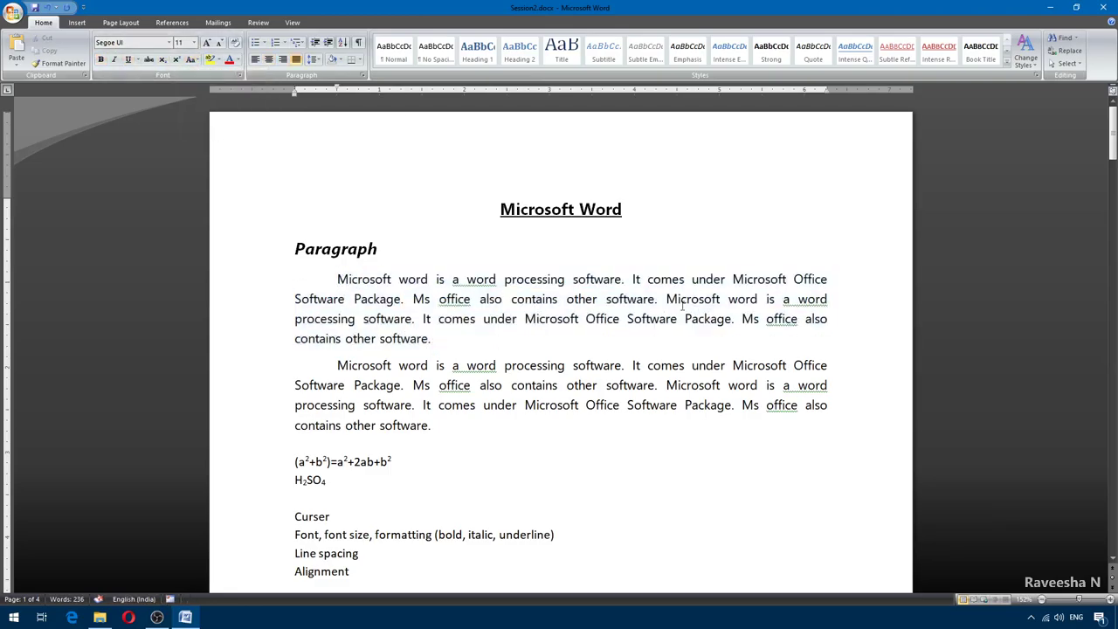
pyautogui.click(633, 280)
pyautogui.hotkey('shift', 'Right')
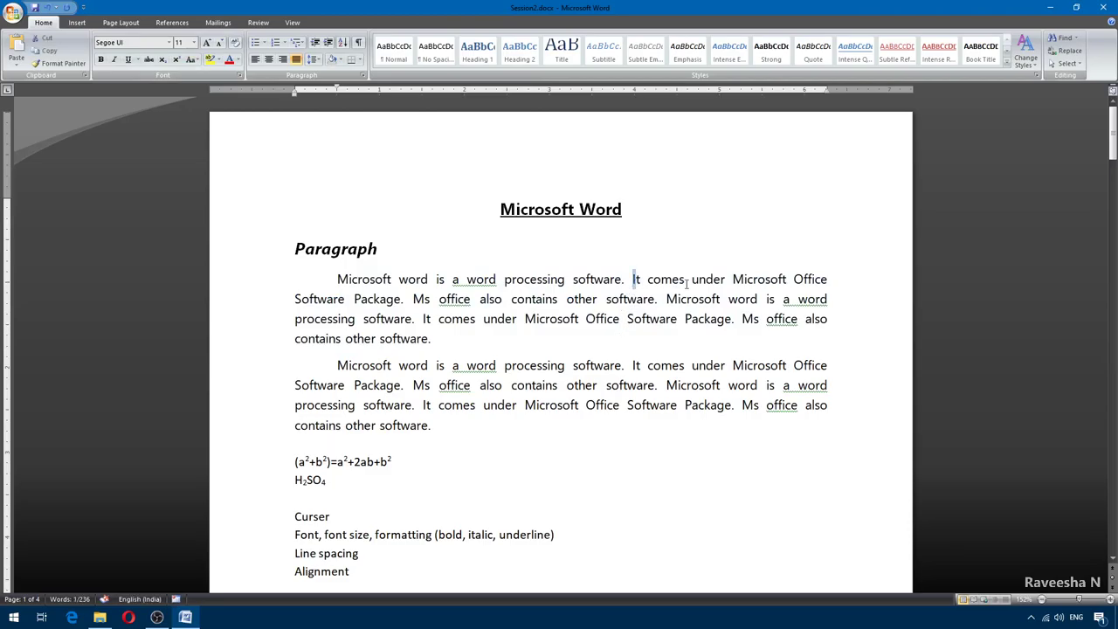
pyautogui.moveTo(339, 280); pyautogui.dragTo(432, 340)
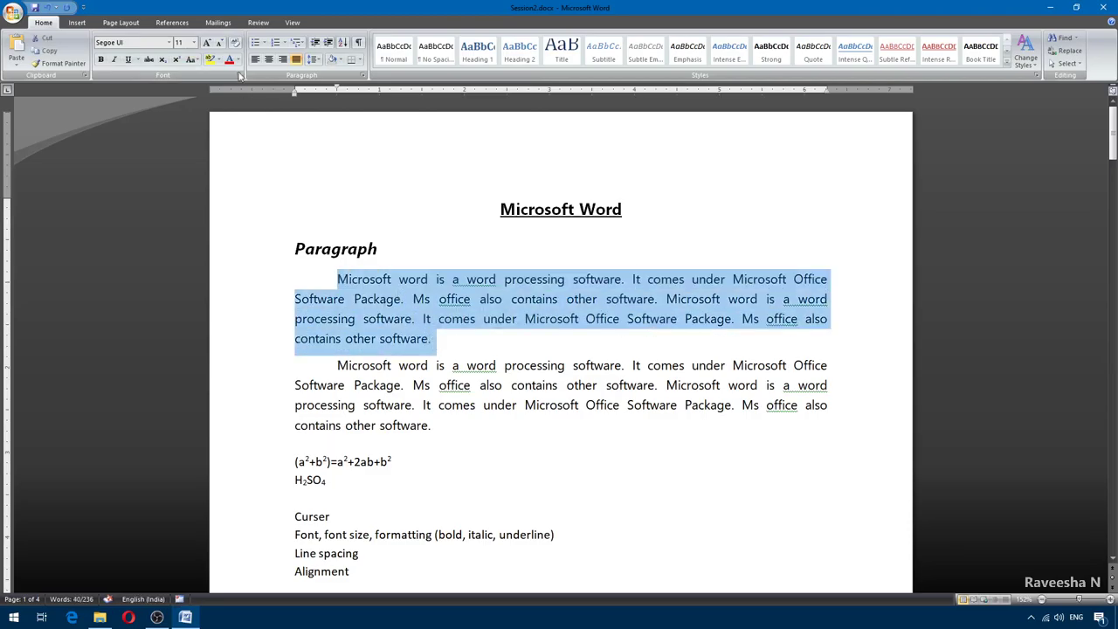
# Change the first paragraph to lowercase, then UPPERCASE, then finally Sentence case.
pyautogui.click(189, 60)
pyautogui.click(214, 88)
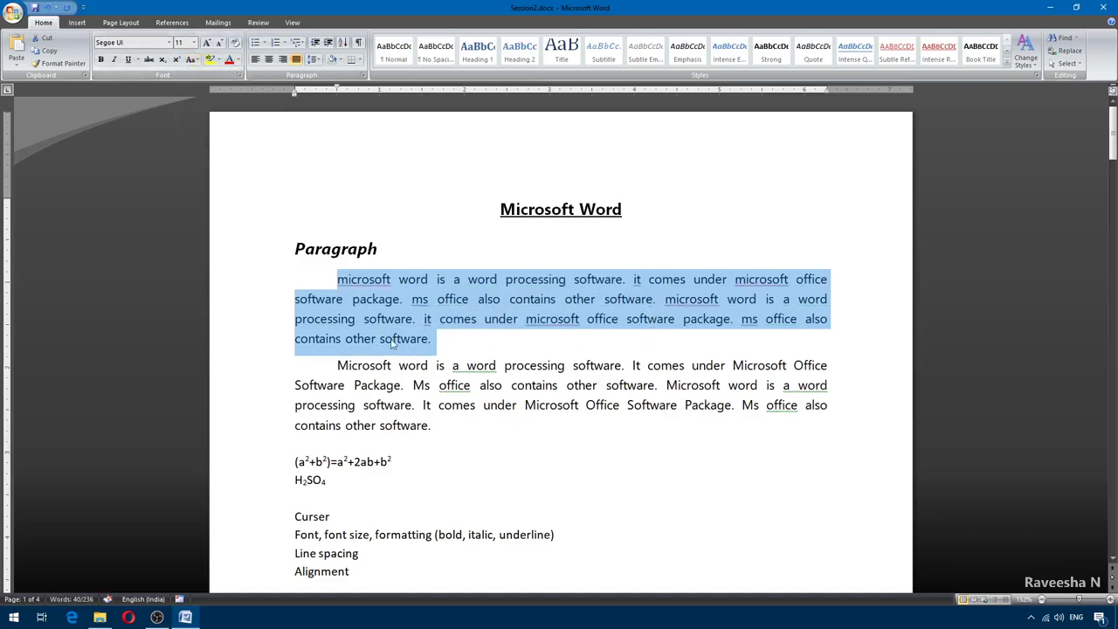
pyautogui.click(190, 59)
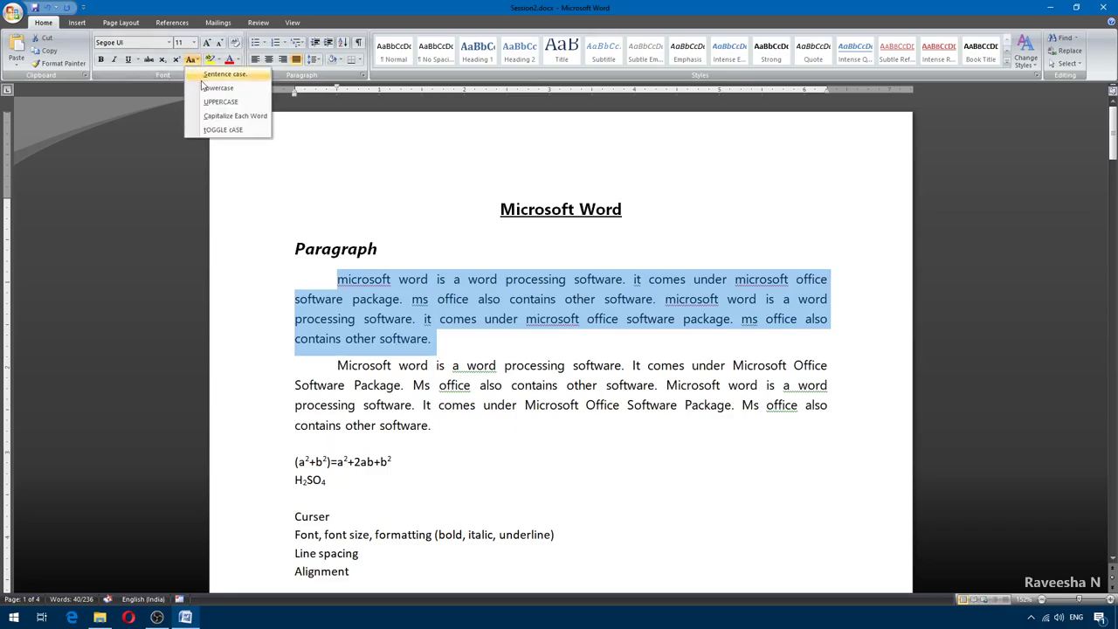
pyautogui.click(210, 102)
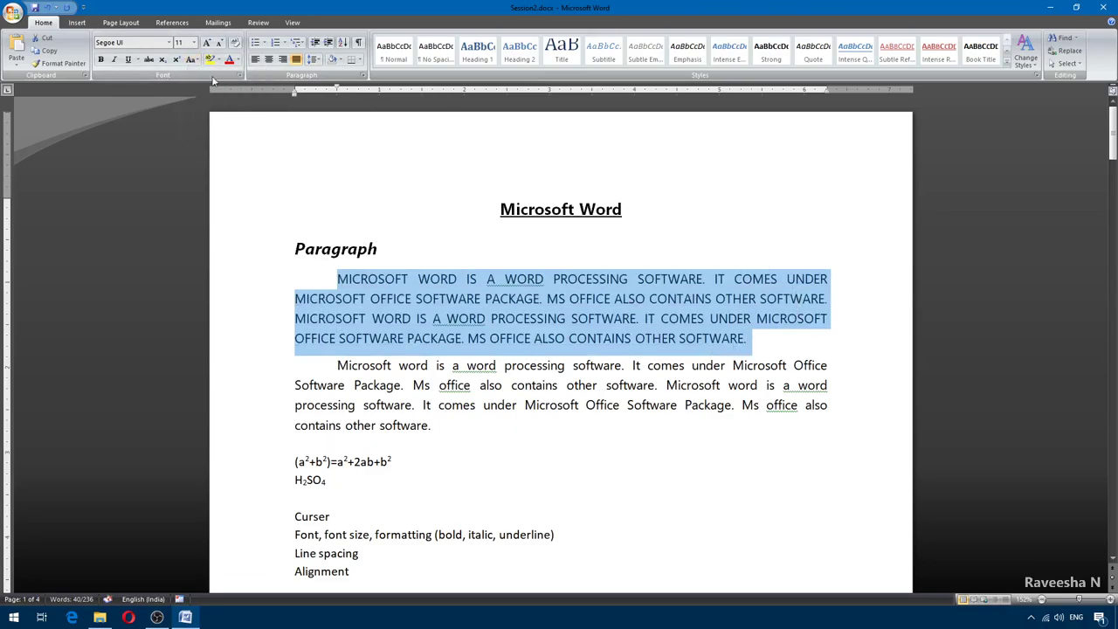
pyautogui.click(191, 59)
pyautogui.click(200, 76)
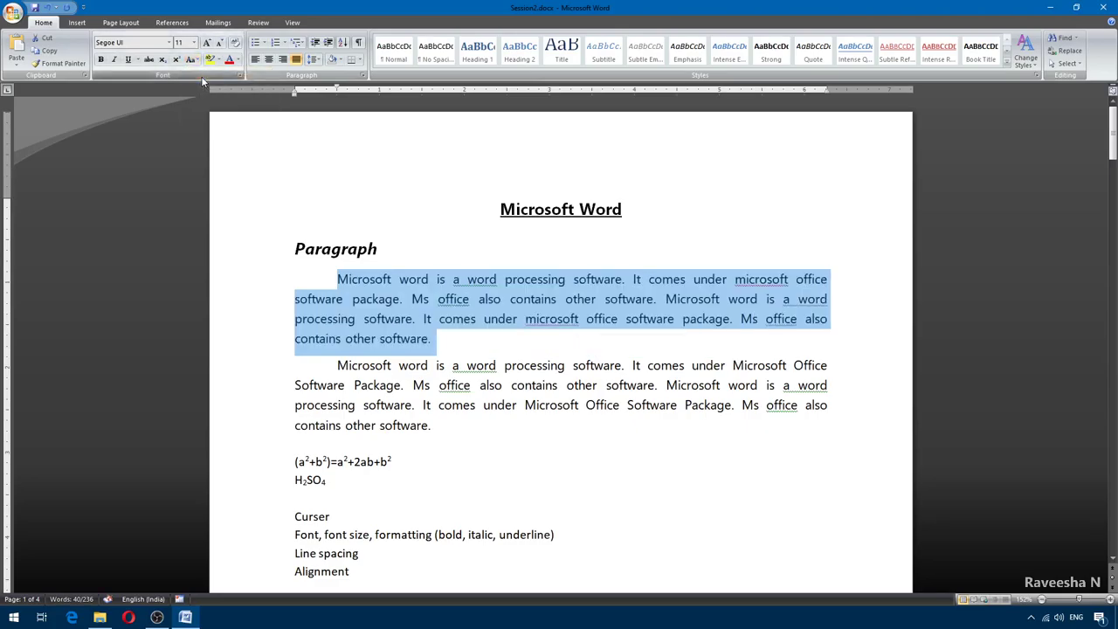
pyautogui.click(404, 280)
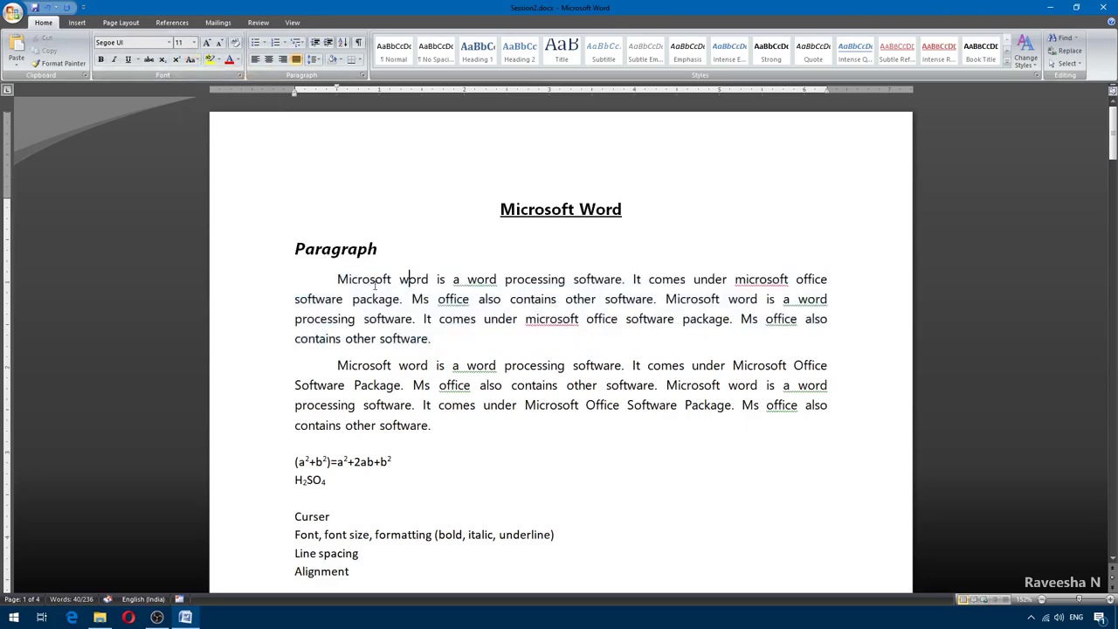
pyautogui.doubleClick(637, 279)
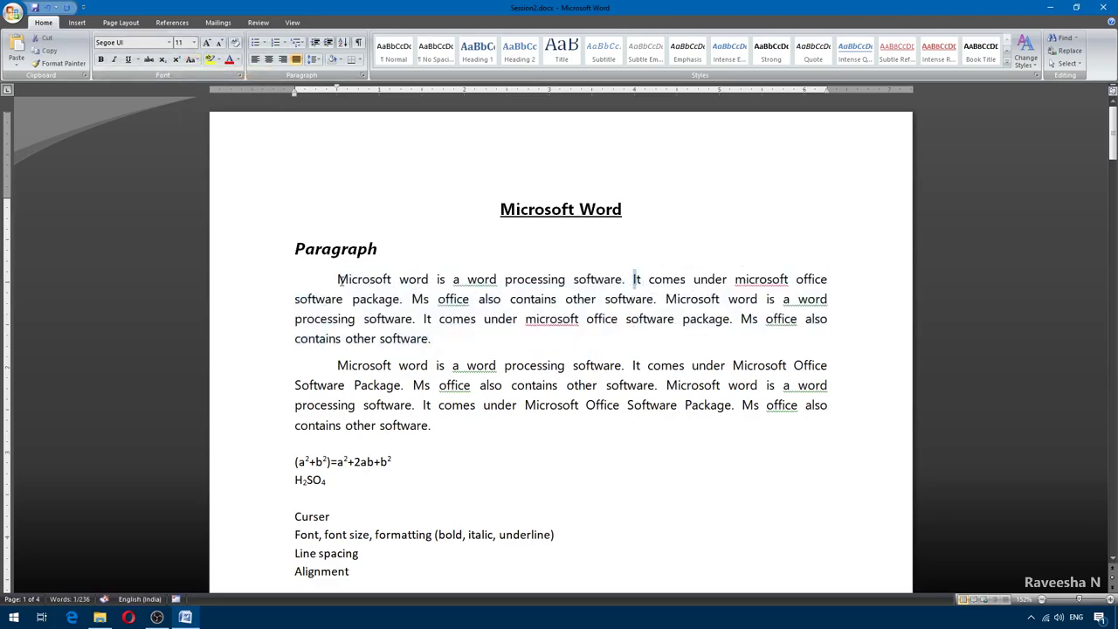
# Apply Capitalize Each Word to the first body paragraph.
pyautogui.moveTo(338, 279); pyautogui.dragTo(433, 339)
pyautogui.click(192, 59)
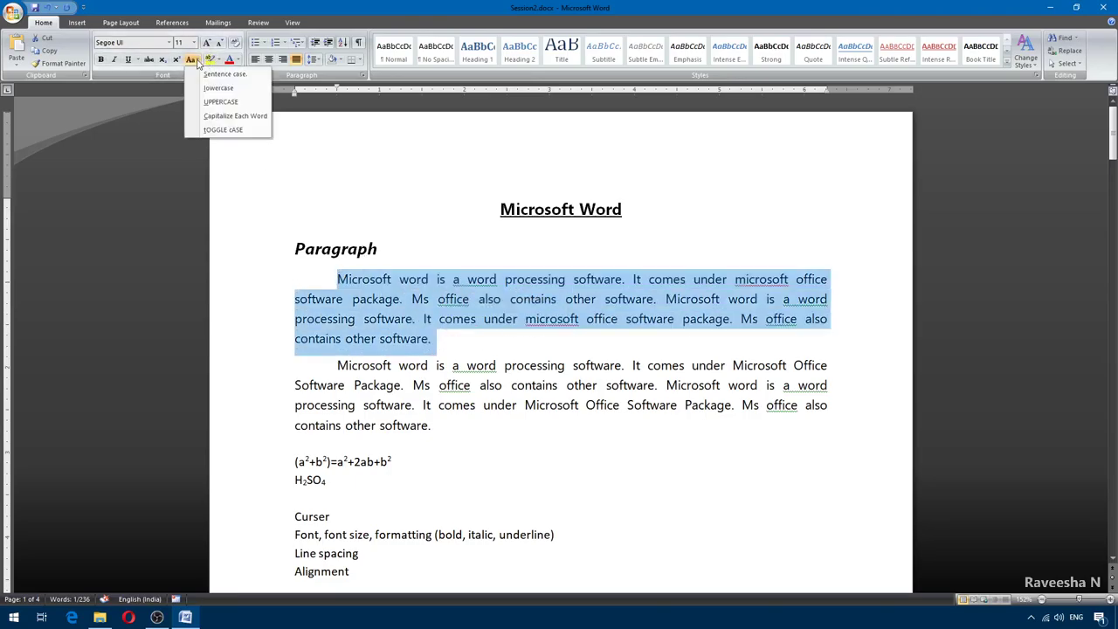
pyautogui.click(232, 116)
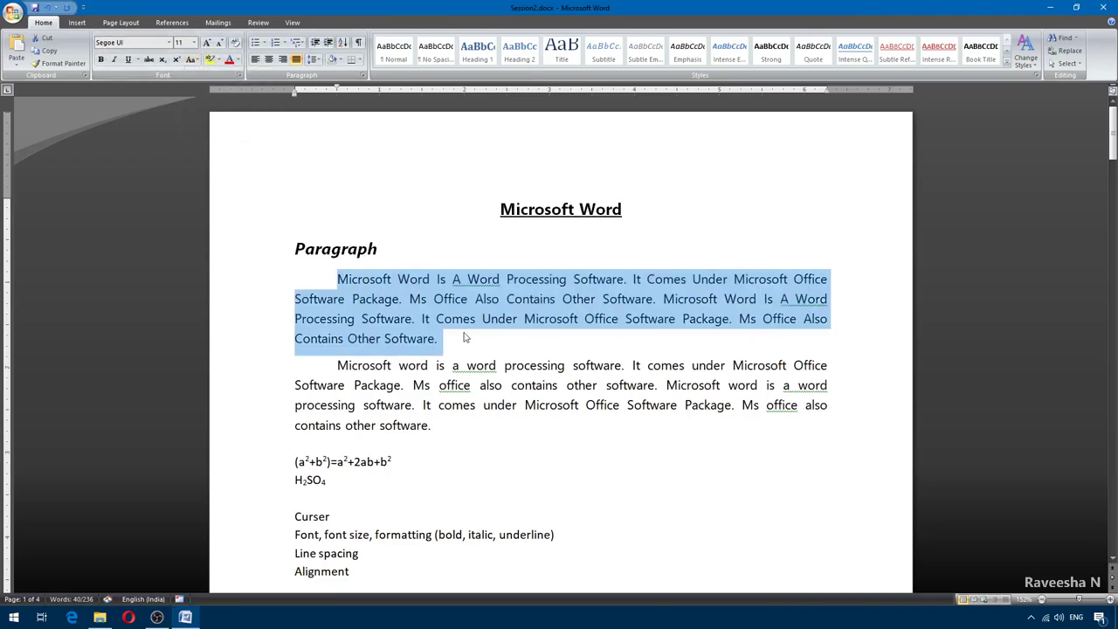
pyautogui.click(438, 339)
pyautogui.moveTo(503, 299); pyautogui.dragTo(564, 301)
pyautogui.doubleClick(578, 299)
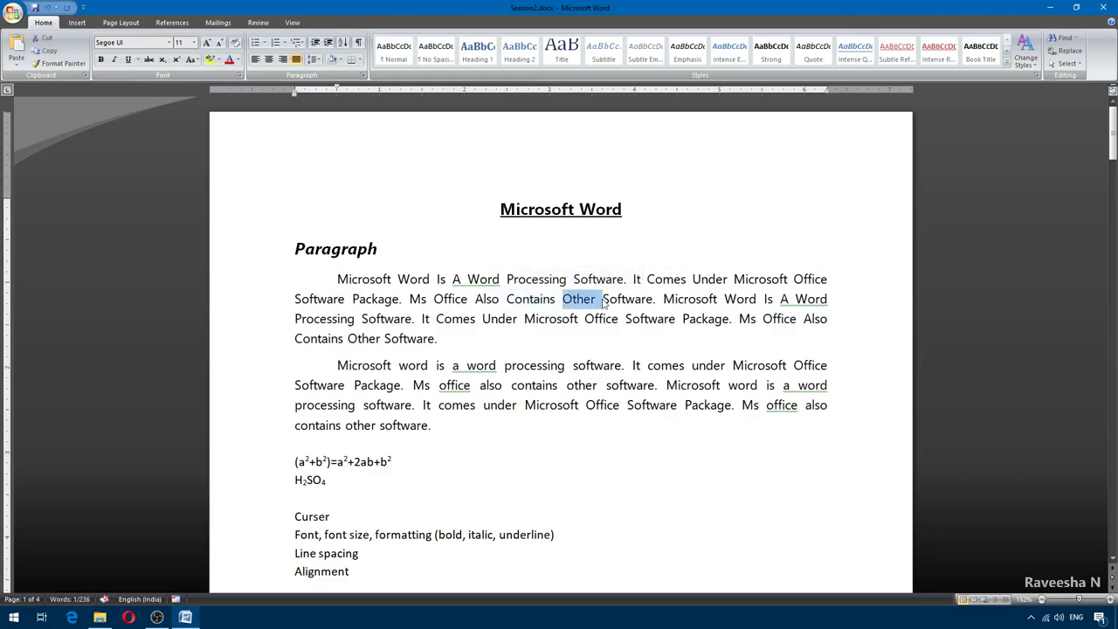
pyautogui.doubleClick(627, 299)
# Apply tOGGLE cASE to the first paragraph, inverting every letter.
pyautogui.moveTo(440, 339); pyautogui.dragTo(336, 282)
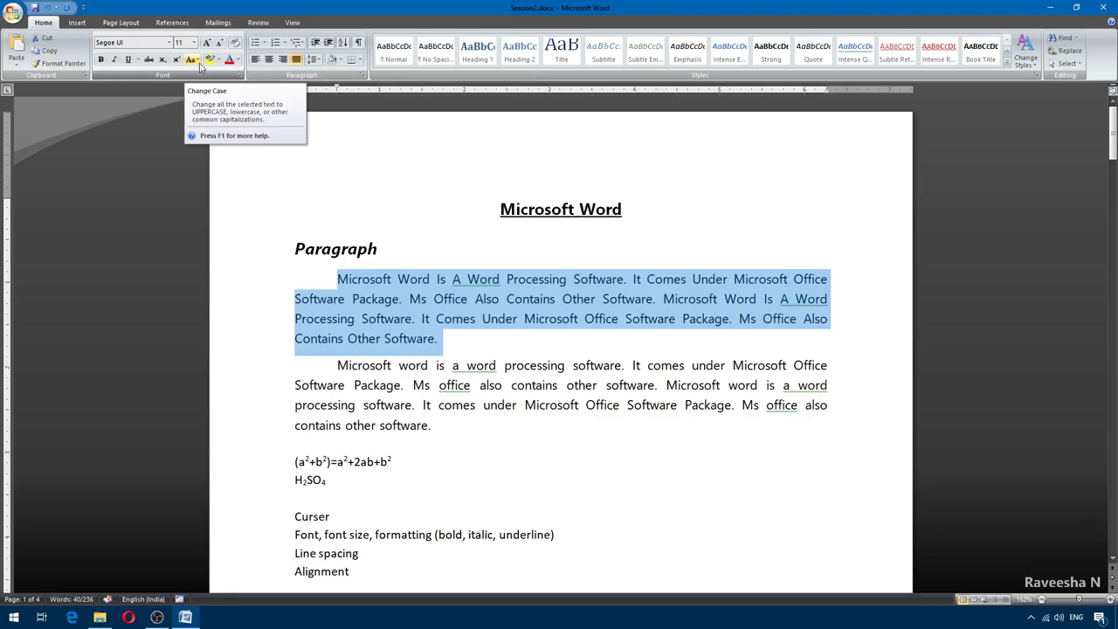
pyautogui.click(200, 65)
pyautogui.click(219, 132)
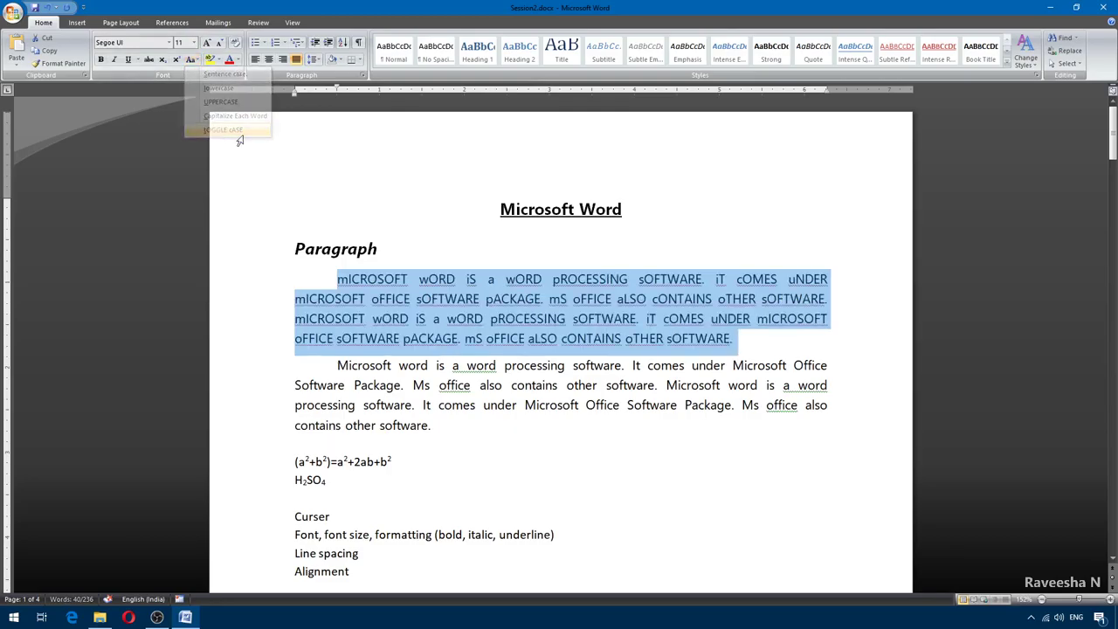
pyautogui.click(495, 338)
pyautogui.moveTo(508, 279); pyautogui.dragTo(544, 279)
pyautogui.click(515, 279)
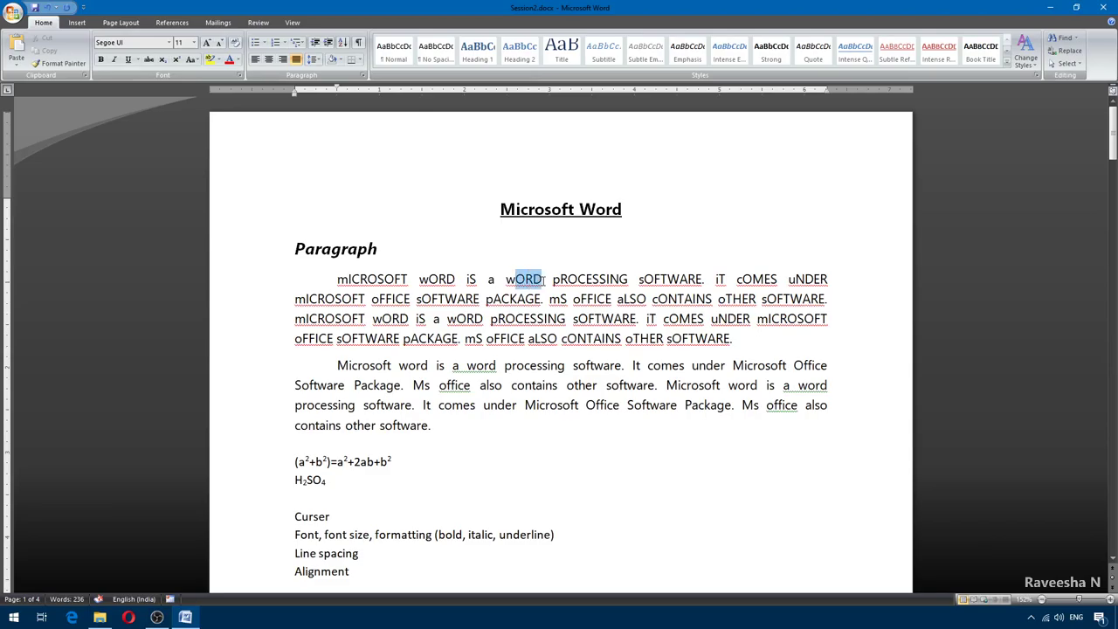
pyautogui.click(515, 280)
# Cycle the first paragraph's case with Shift+F3 until it is all UPPERCASE.
pyautogui.moveTo(338, 279); pyautogui.dragTo(747, 348)
pyautogui.press('alt')
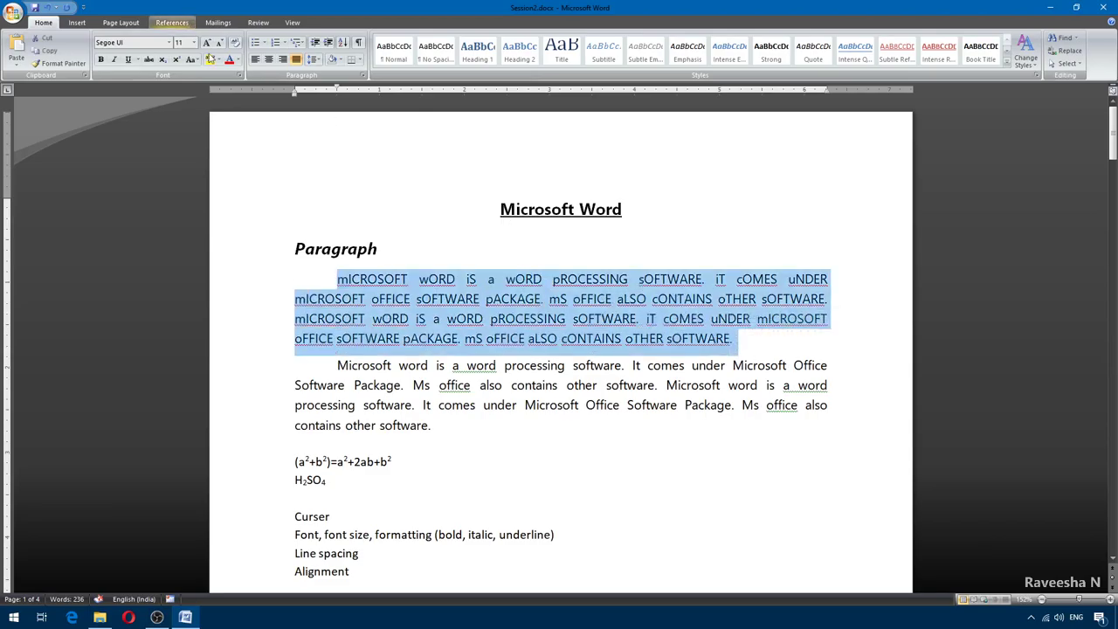
pyautogui.press('h')
pyautogui.press('7')
pyautogui.press('Escape')
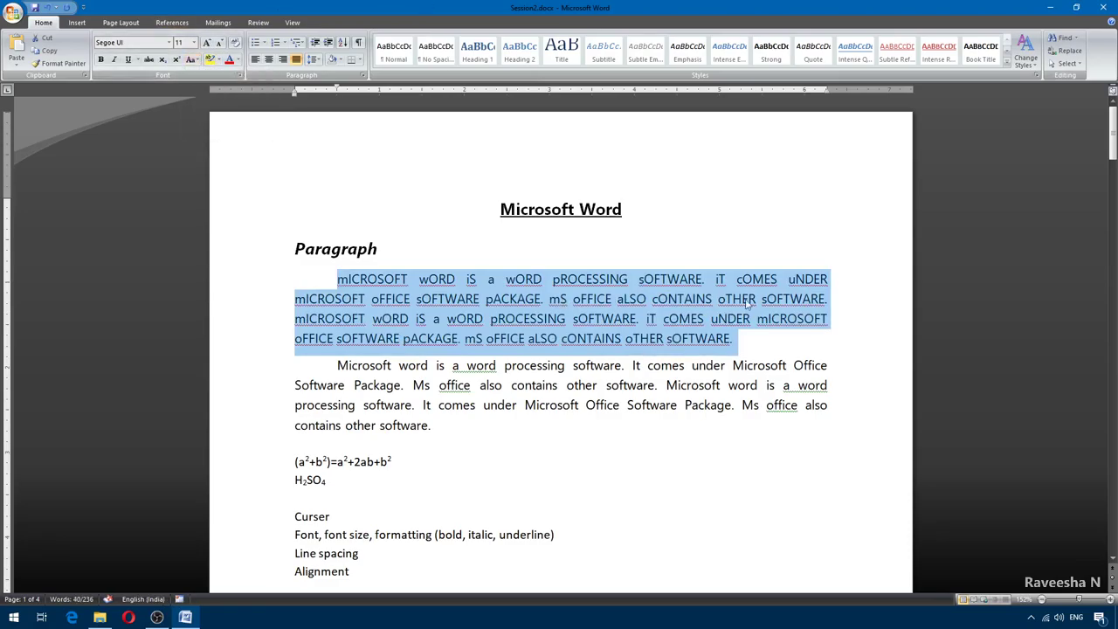
pyautogui.hotkey('shift', 'F3')
pyautogui.hotkey('shift', 'F3')
pyautogui.hotkey('shift', 'F3')
pyautogui.hotkey('shift', 'F3')
pyautogui.hotkey('shift', 'F3')
pyautogui.hotkey('shift', 'F3')
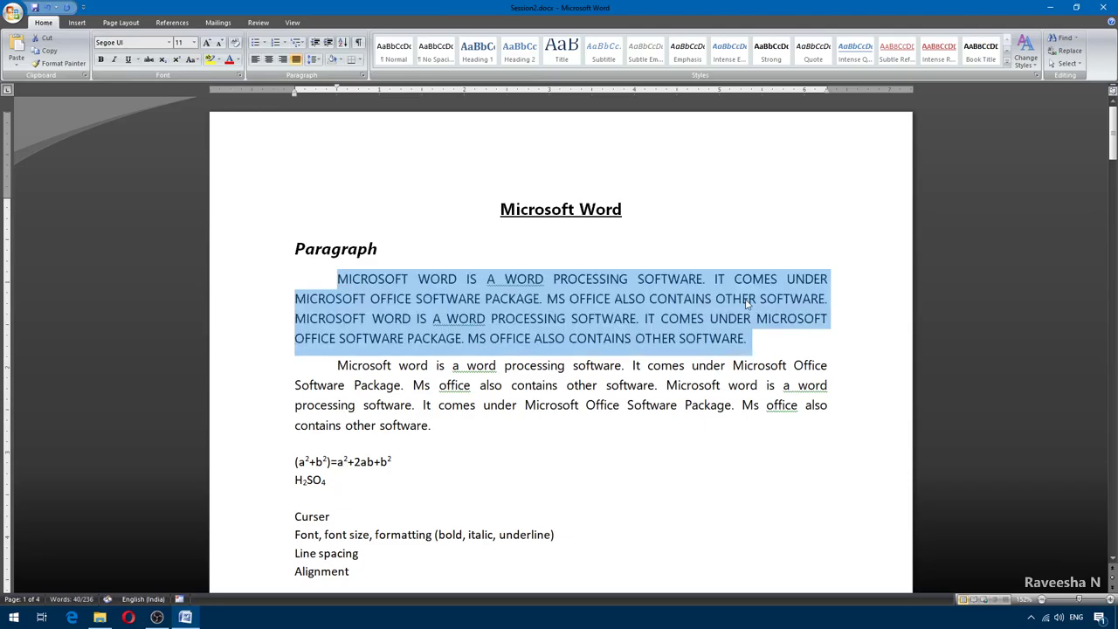